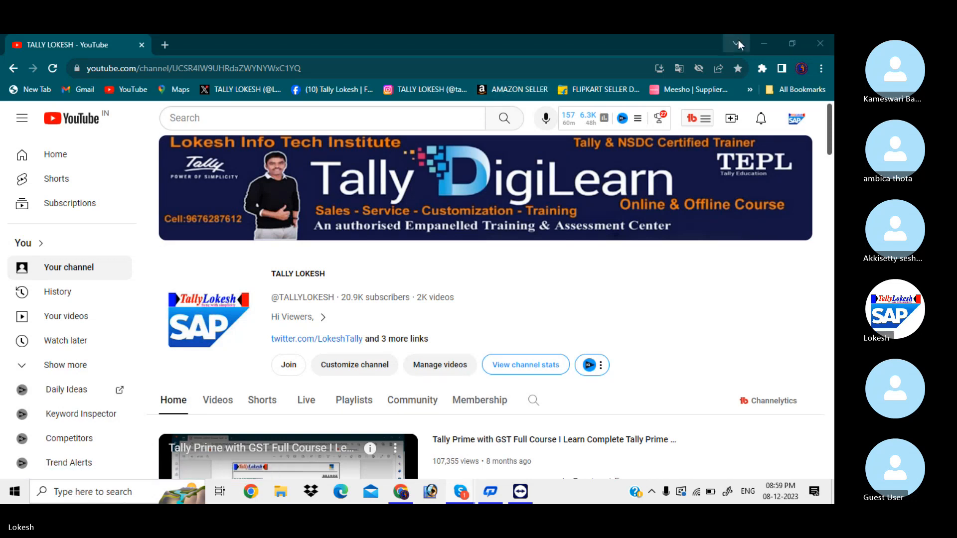
Launch TallyPrime from the desktop and dismiss the TDL warning
left_click(766, 44)
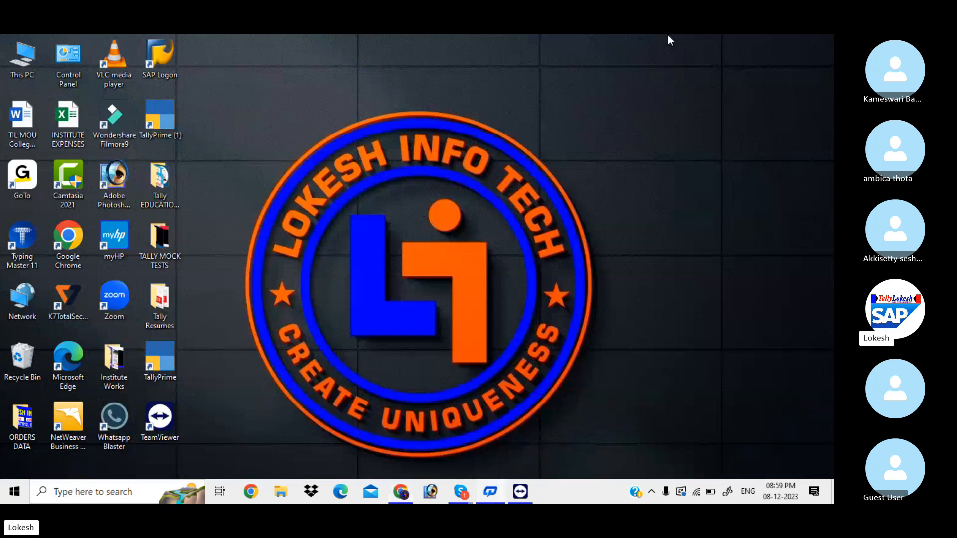
double_click(172, 106)
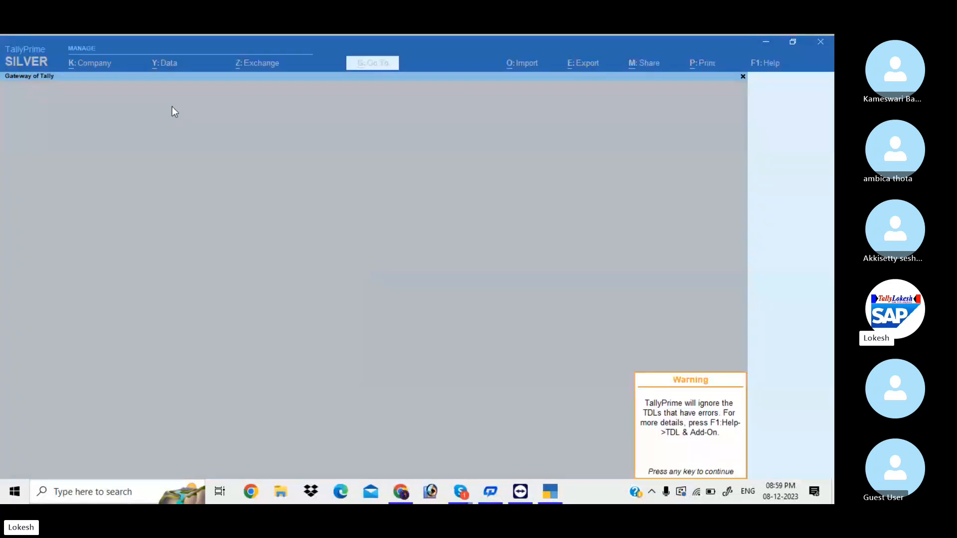
key("Return")
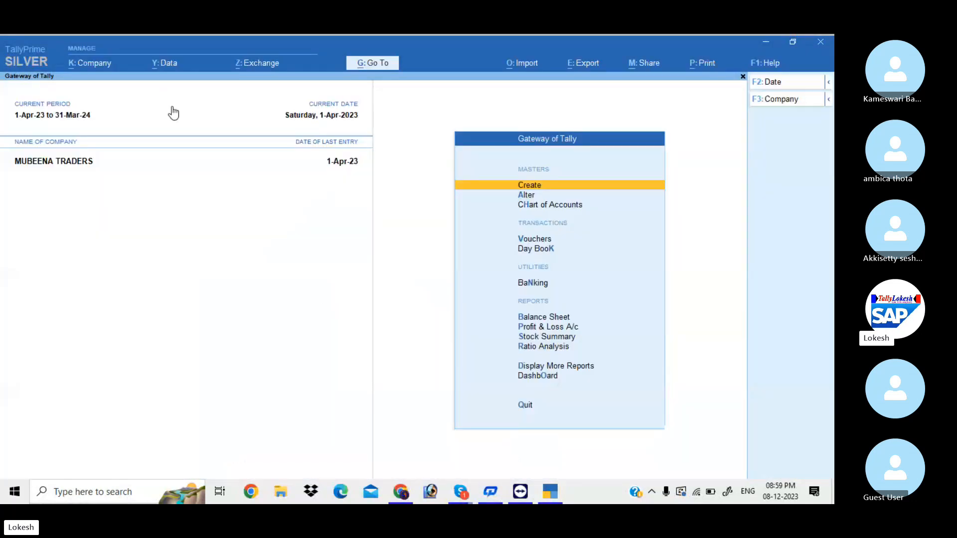
Shut MUBEENA TRADERS and move to the option for creating a new company
left_click(785, 100)
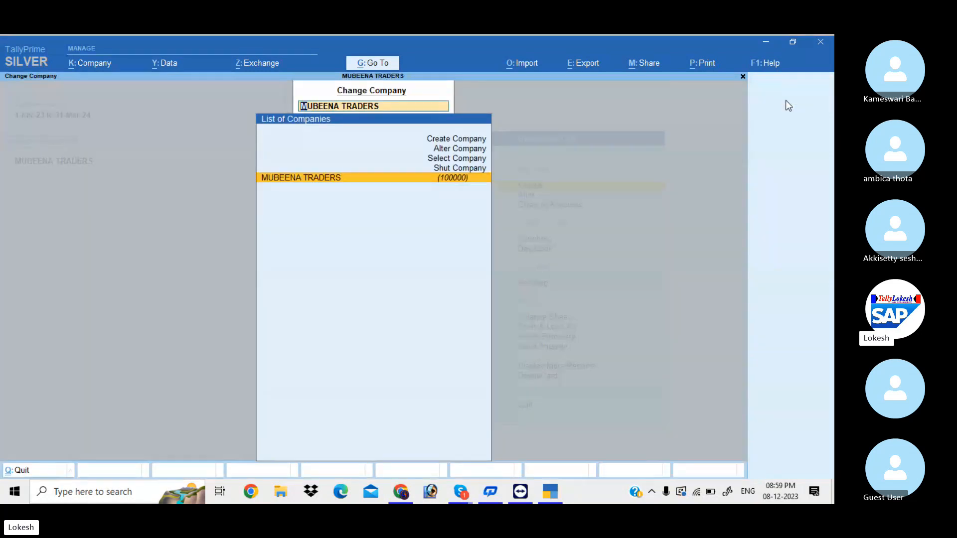
key("Up")
key("Return")
key("Return")
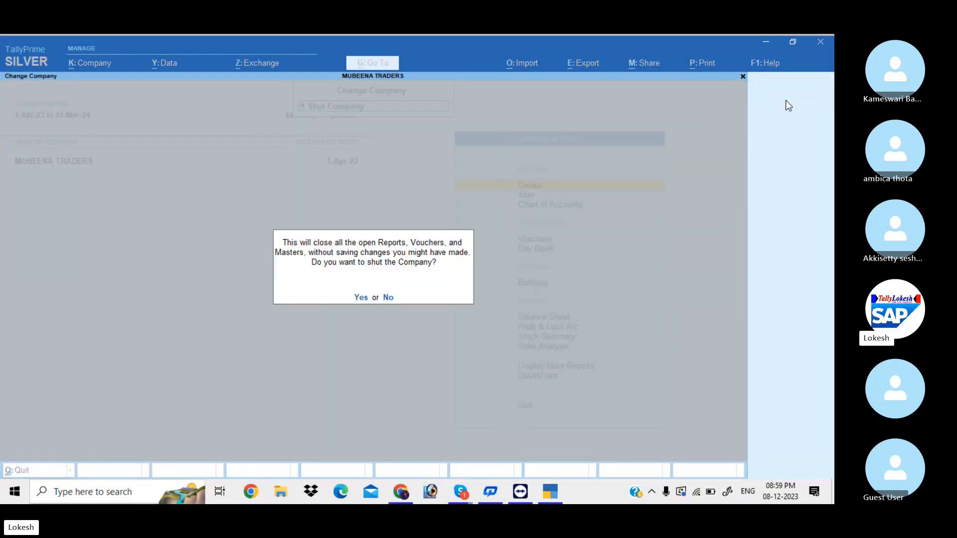
key("Return")
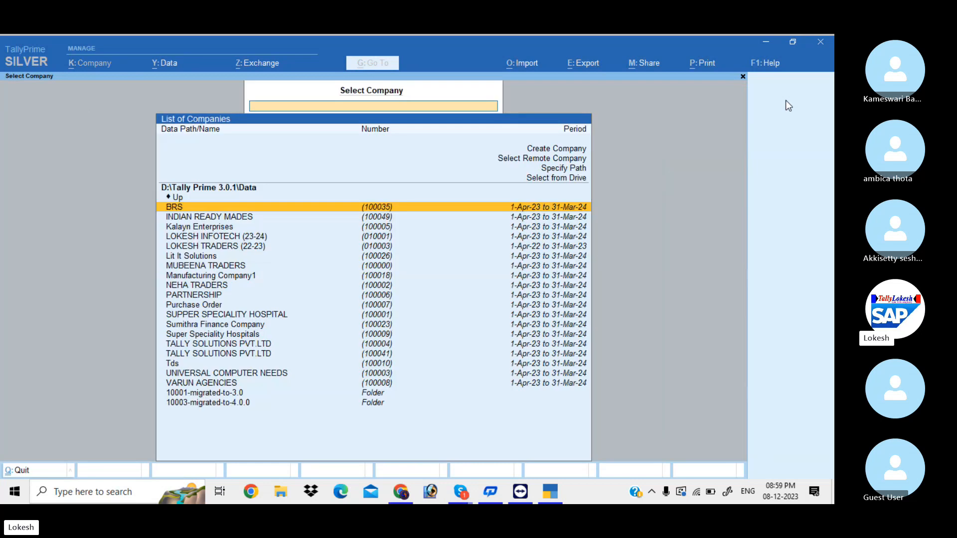
key("Home")
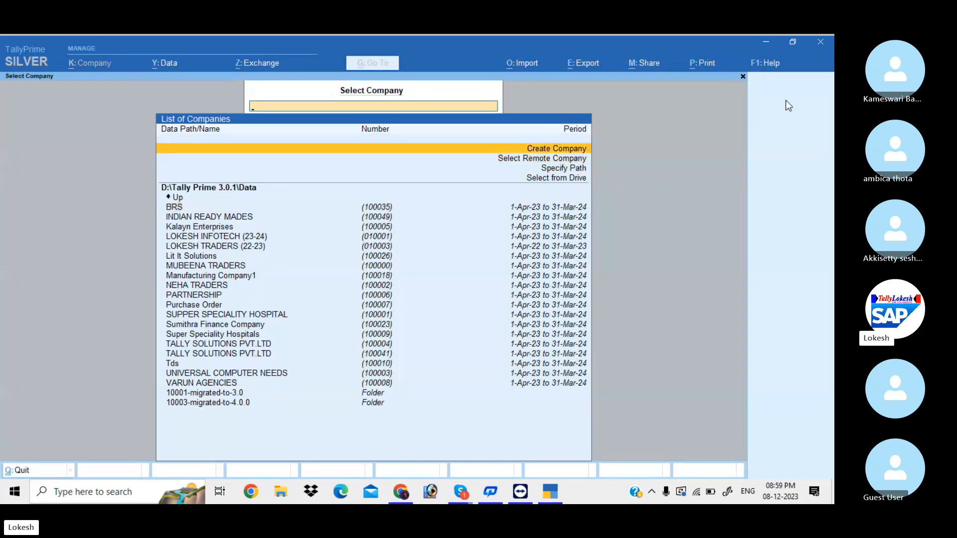
Create 'Sumithra Finance Company' with state Andhra Pradesh, keeping the other defaults
key("Return")
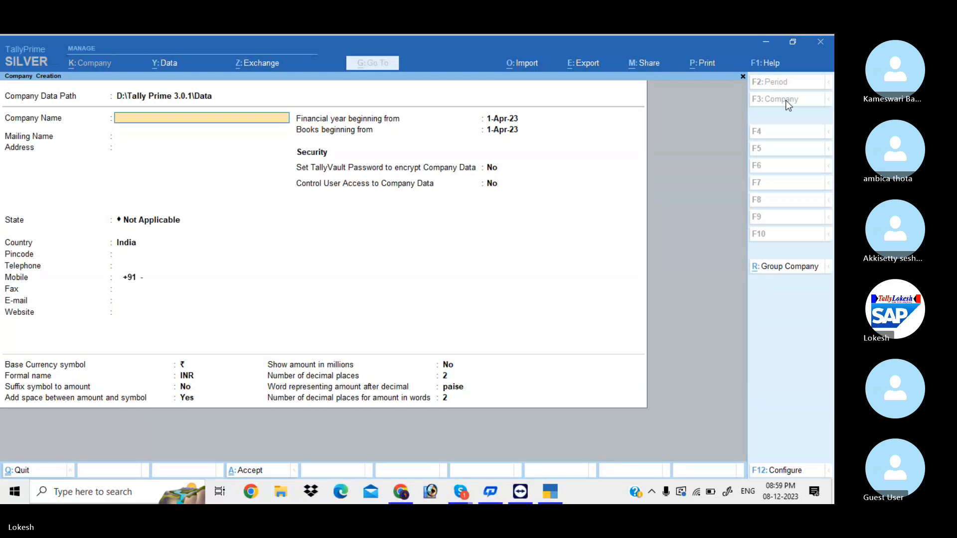
type("Su")
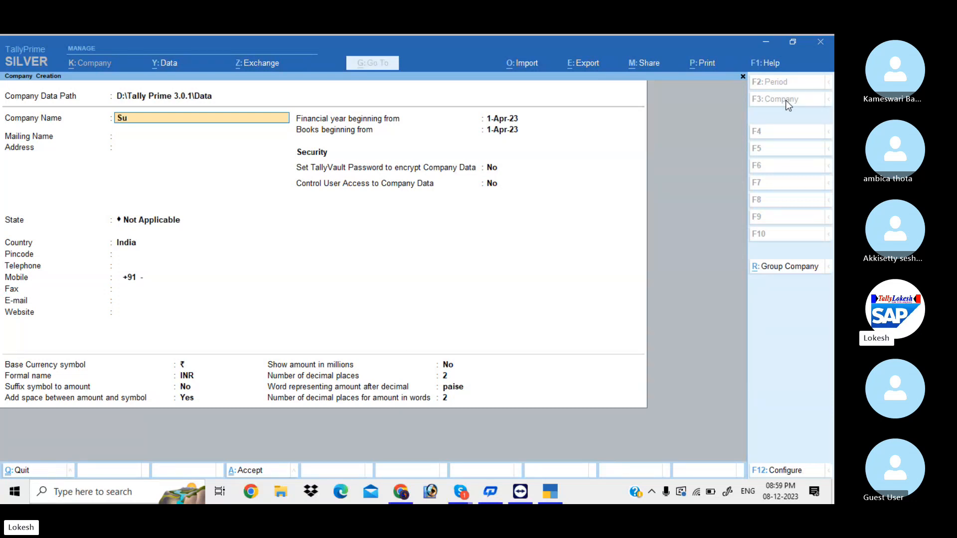
type("mithra Finan")
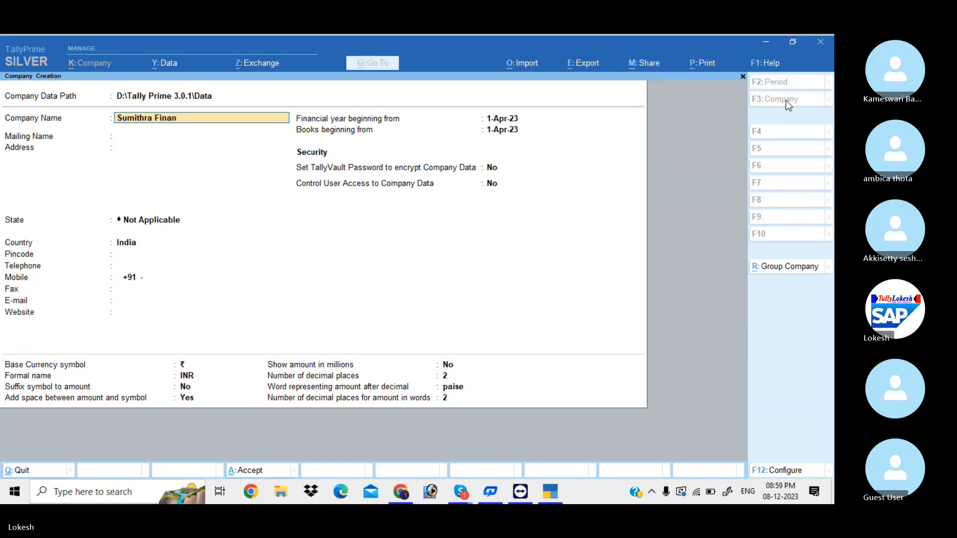
type("ce Company")
key("Return")
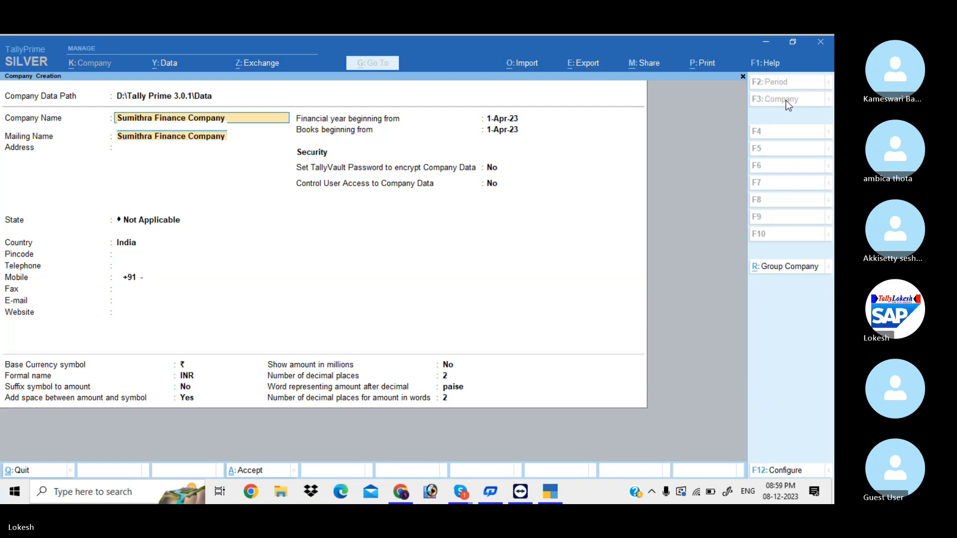
key("Return")
key("Return")
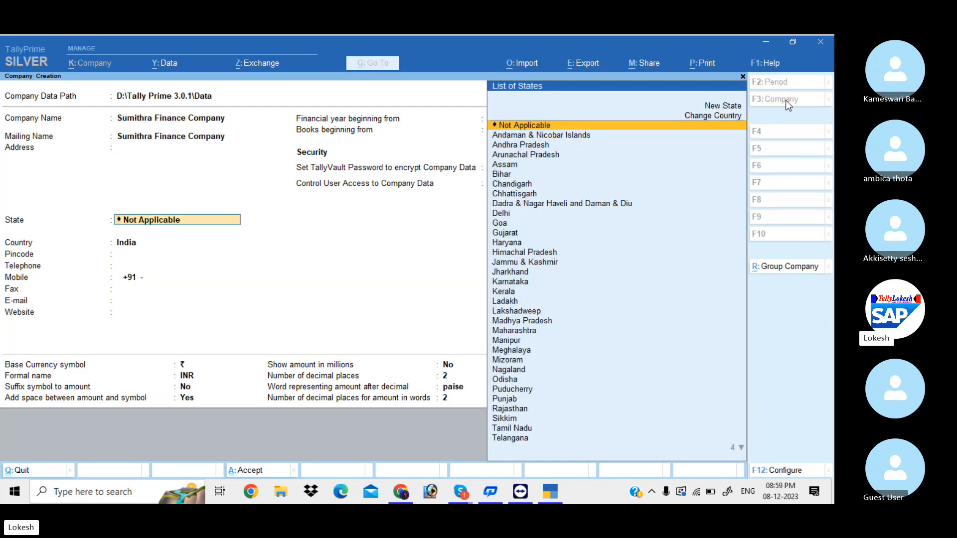
key("Down")
key("Down")
key("Return")
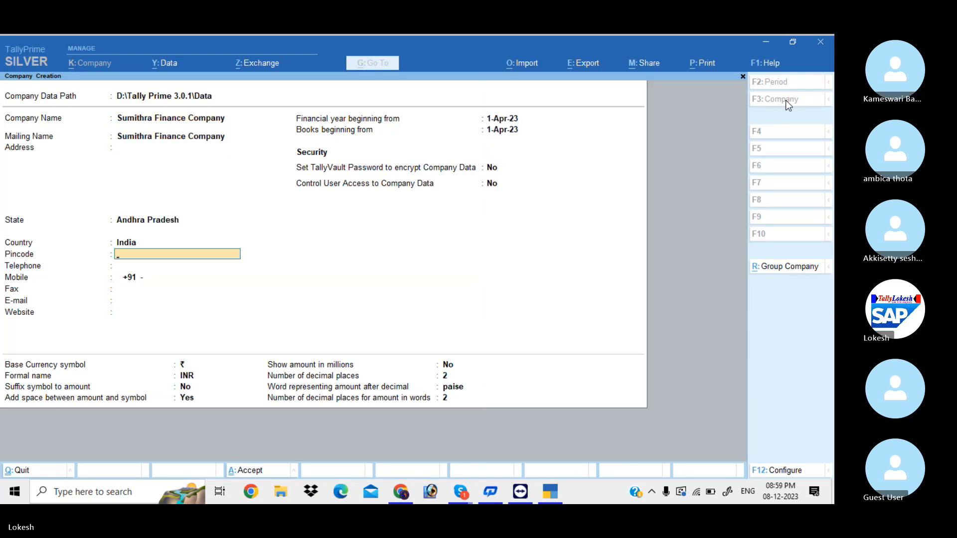
key("Return")
key("Return")
key("Return")
key("Return")
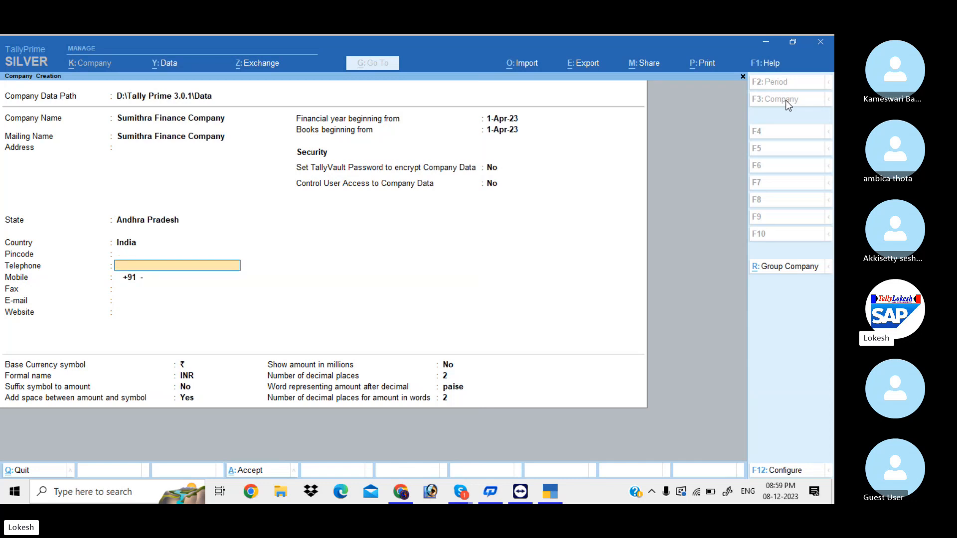
key("Return")
key("Return")
key("Return")
key("Return")
key("Return")
key("Return")
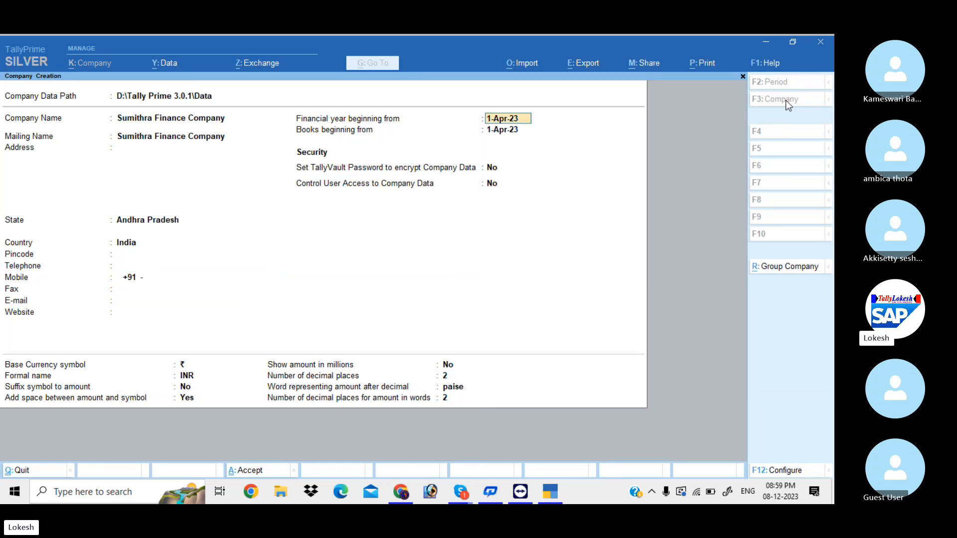
key("Return")
key("Return")
key("Return")
key("Return")
key("Return")
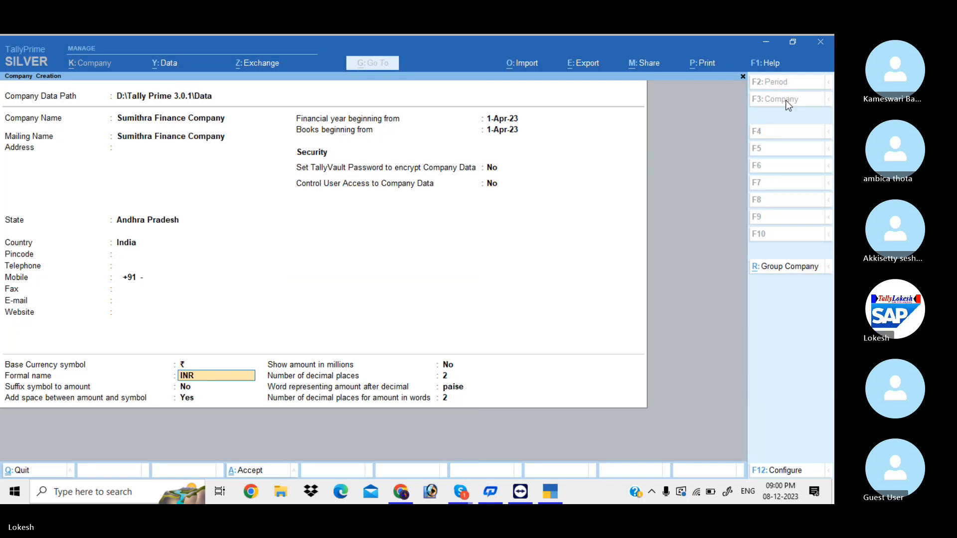
key("Return")
key("Return")
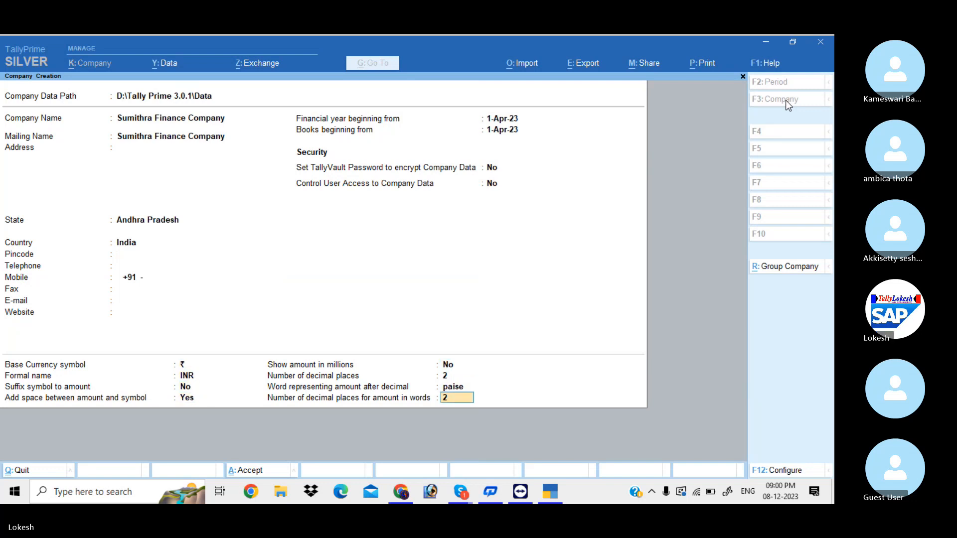
key("Return")
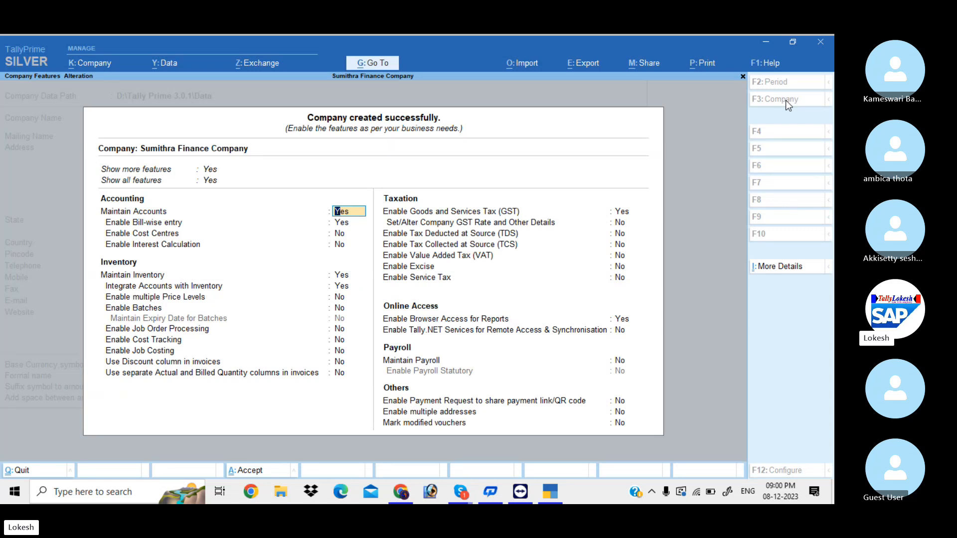
Set bill-wise entry No, interest calculation Yes, inventory, GST and browser access No, and accept
key("Return")
type("n")
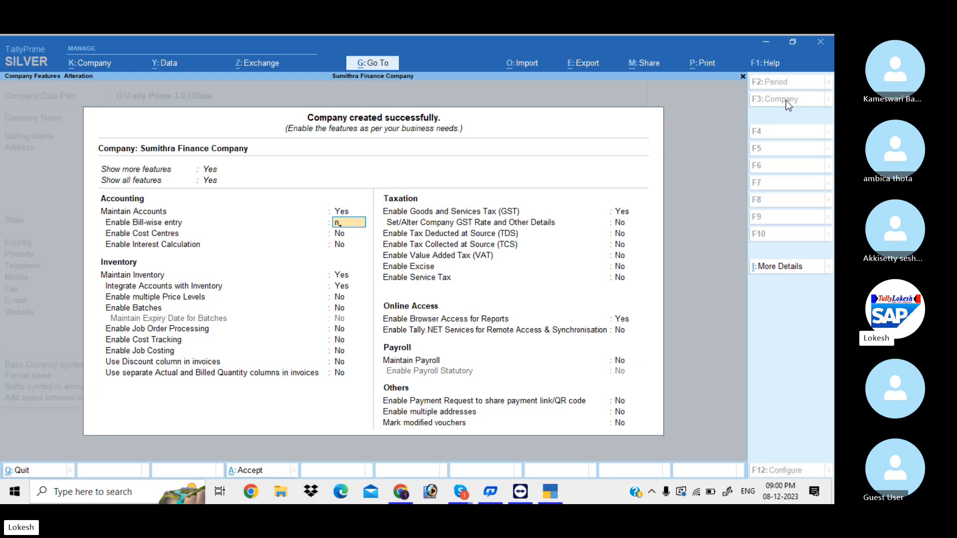
key("Return")
key("Return")
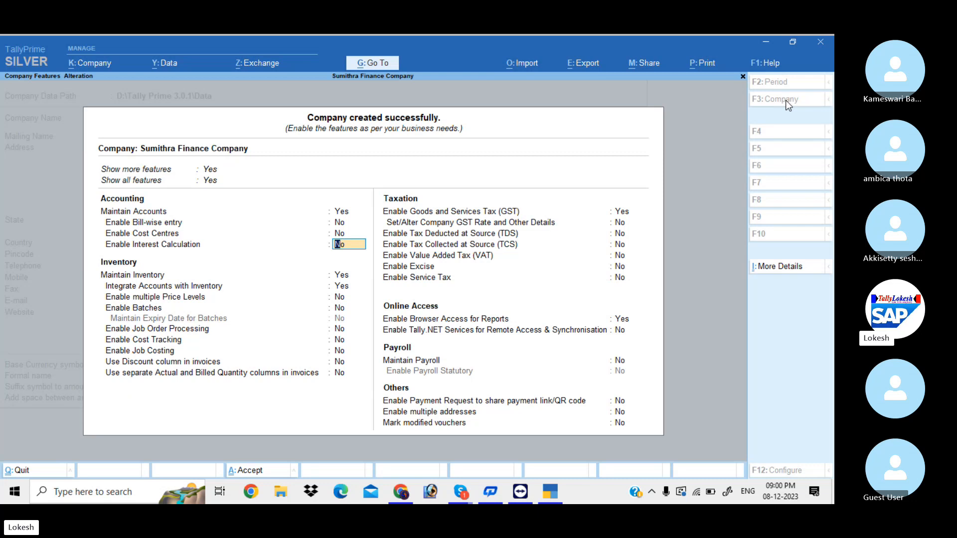
key("y")
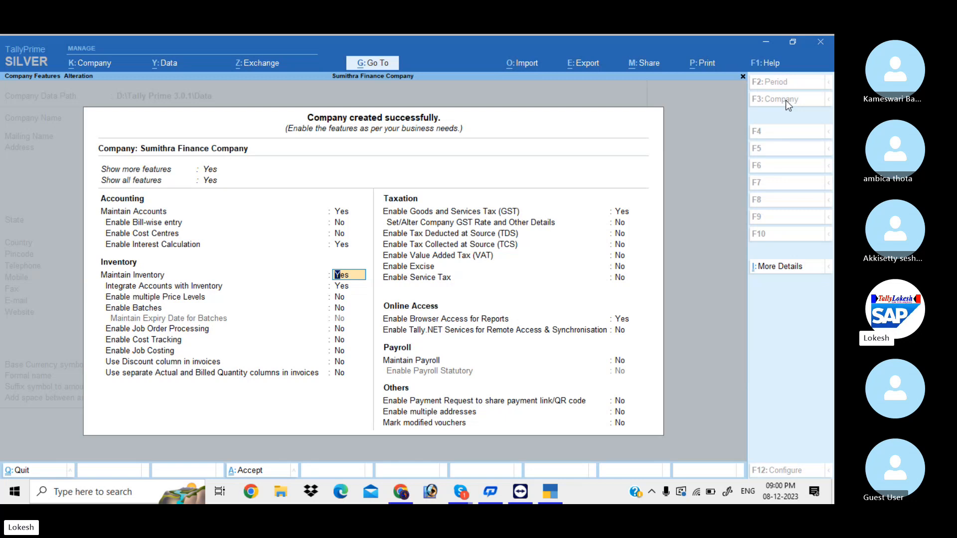
key("n")
key("n")
key("n")
key("n")
key("n")
key("n")
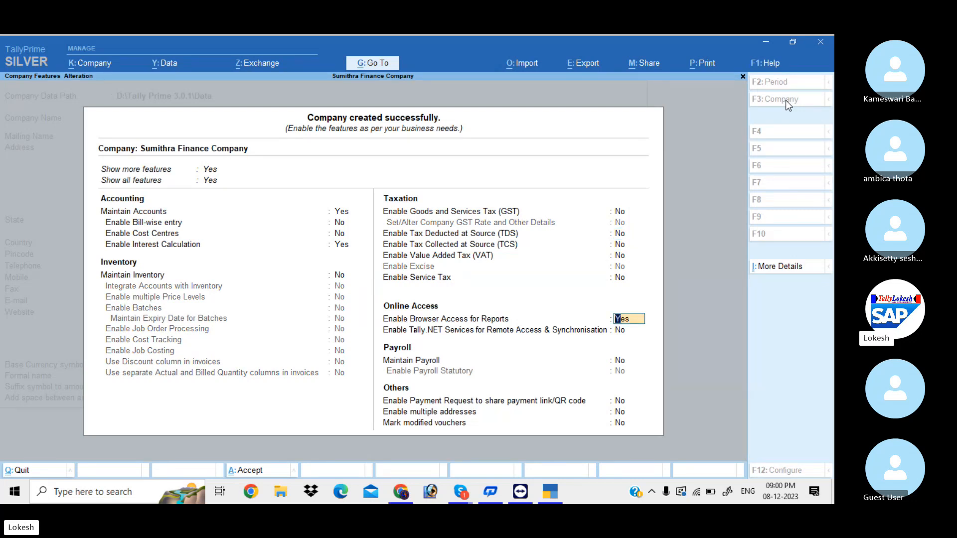
key("n")
key("n")
key("n")
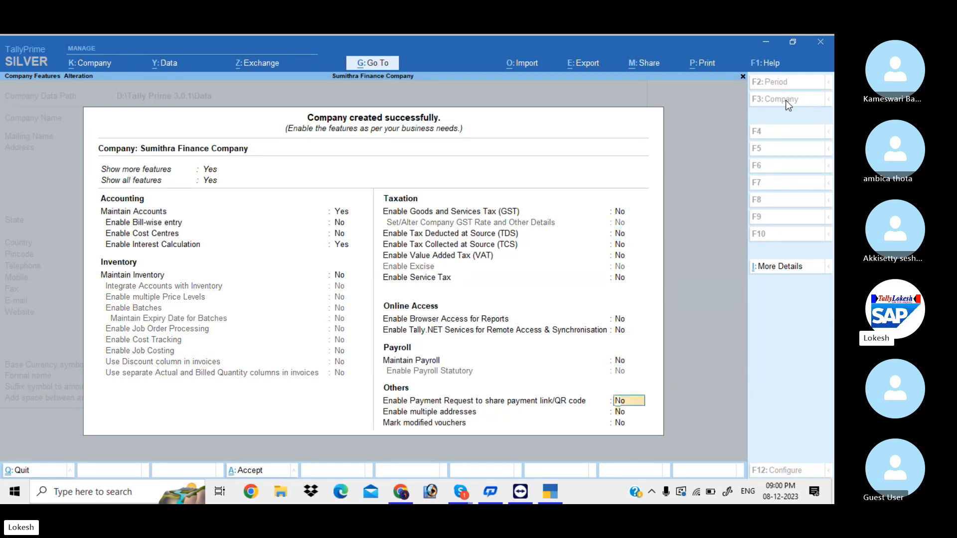
key("n")
key("n")
key("n")
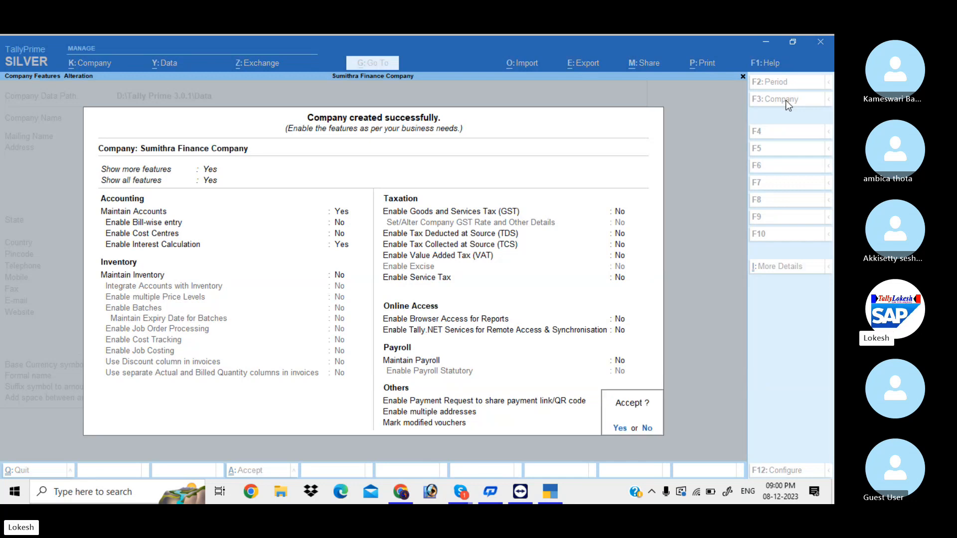
key("y")
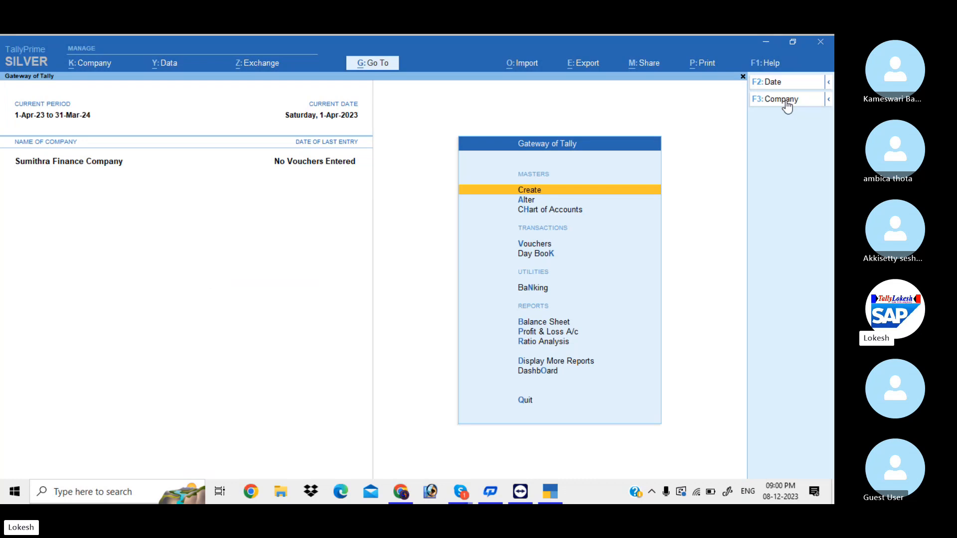
Browse the existing account groups and ledgers in master alteration
key("Down")
key("Return")
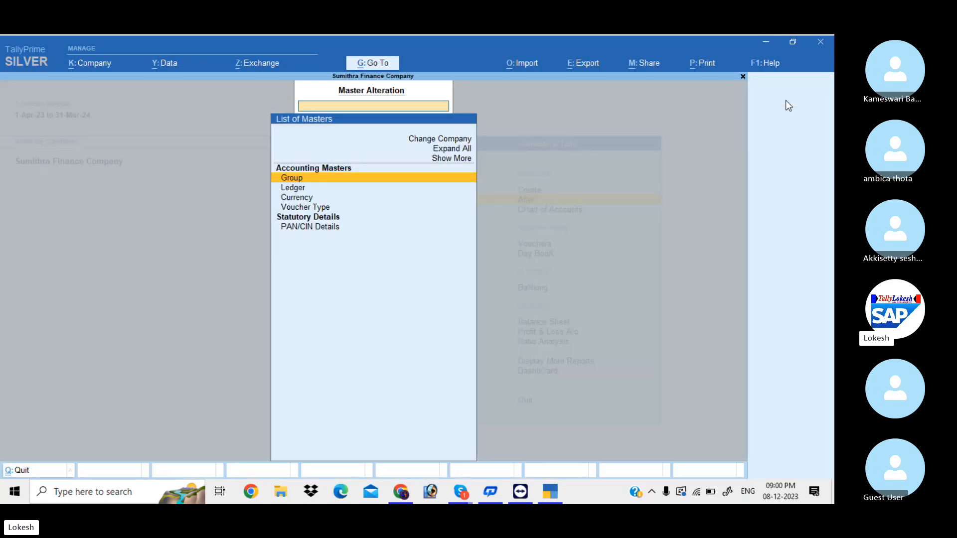
key("Return")
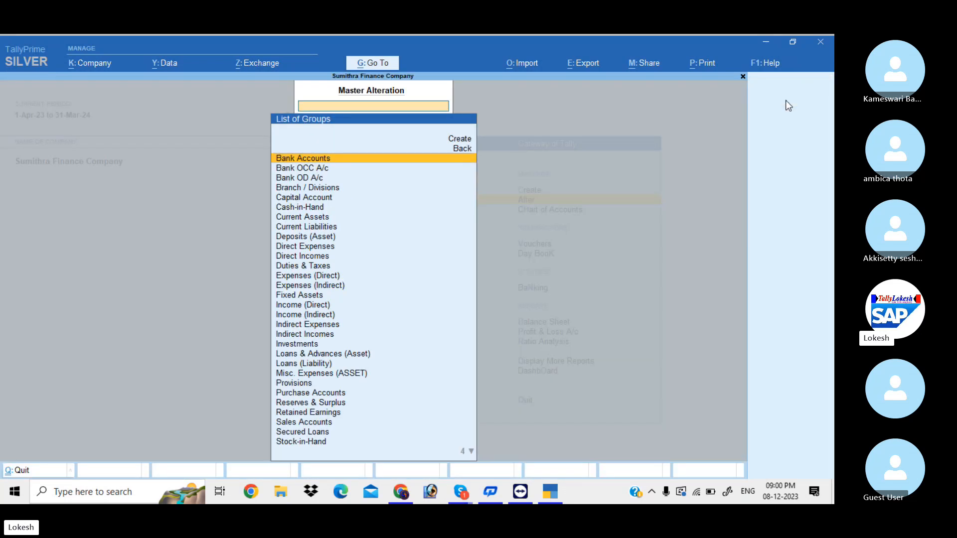
key("Escape")
key("Down")
key("Return")
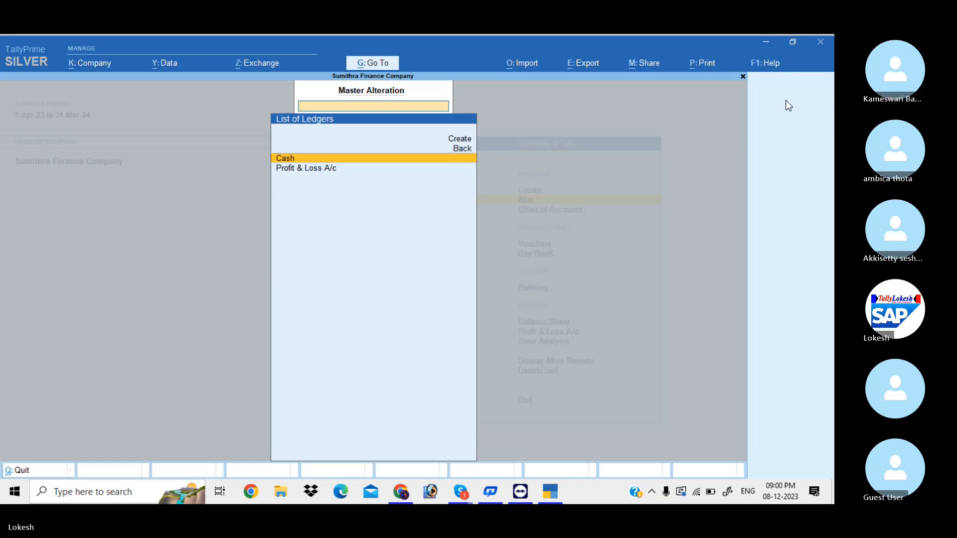
key("BackSpace")
View voucher types including inactive ones, then return to Gateway of Tally's Create option
key("Down")
key("Down")
key("Return")
key("Up")
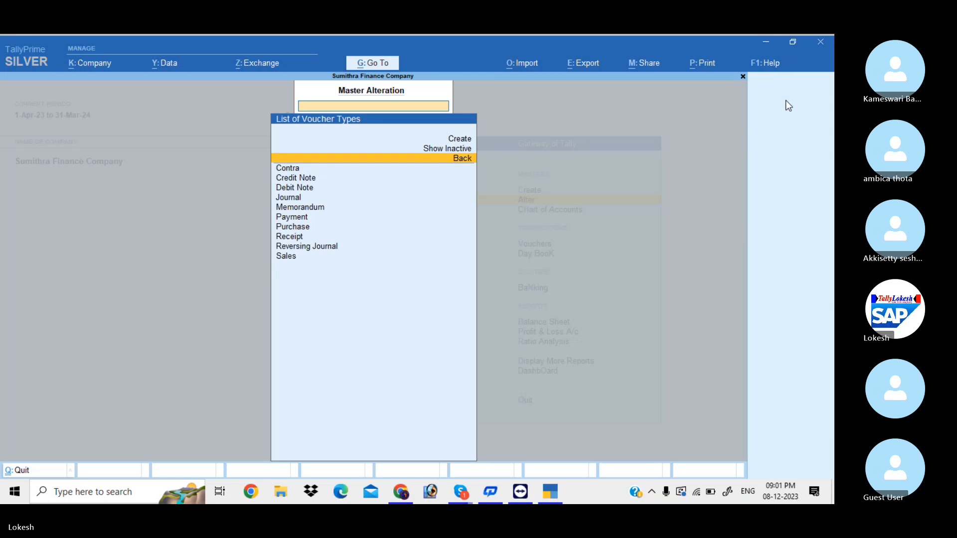
key("Up")
key("Return")
key("BackSpace")
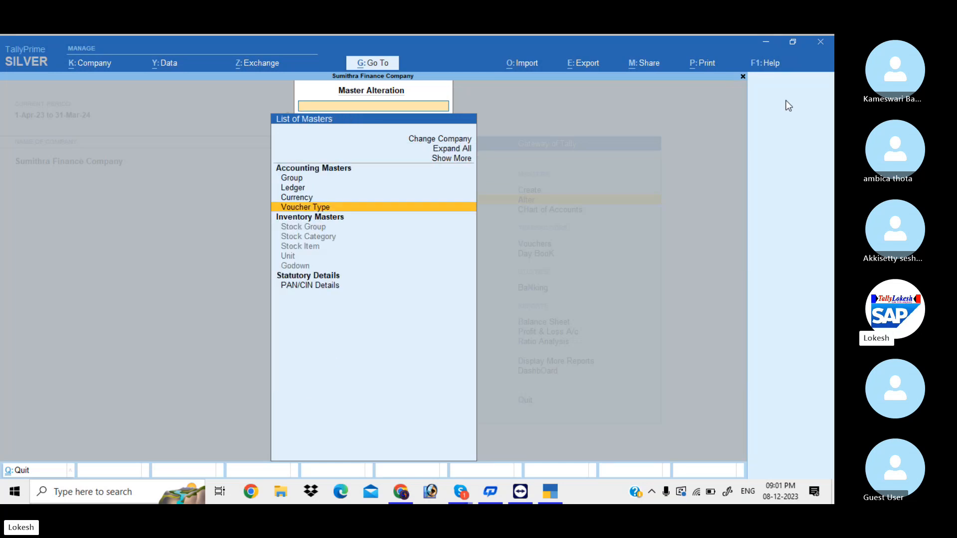
key("Escape")
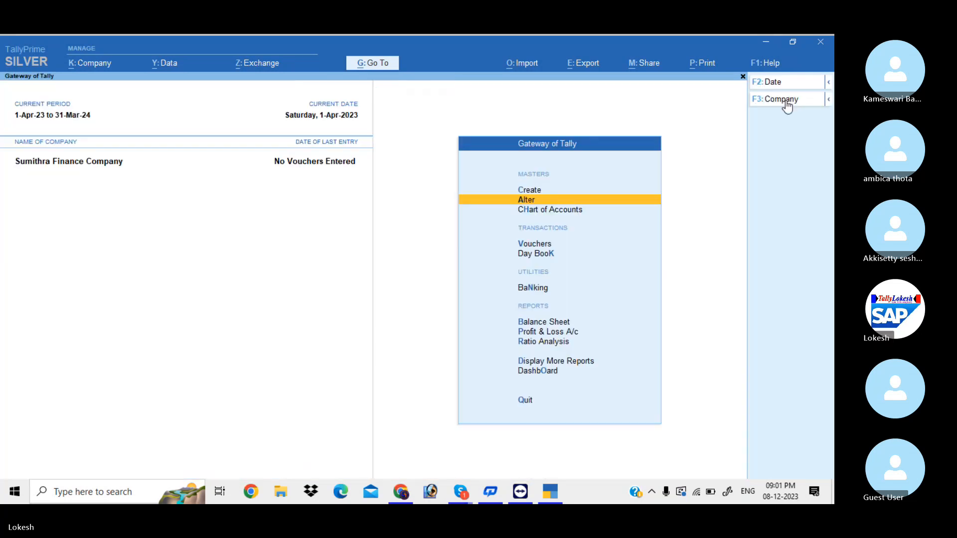
key("Up")
Create ledger 'Sumithra Capital' under Capital Account with interest calculation activated
key("Return")
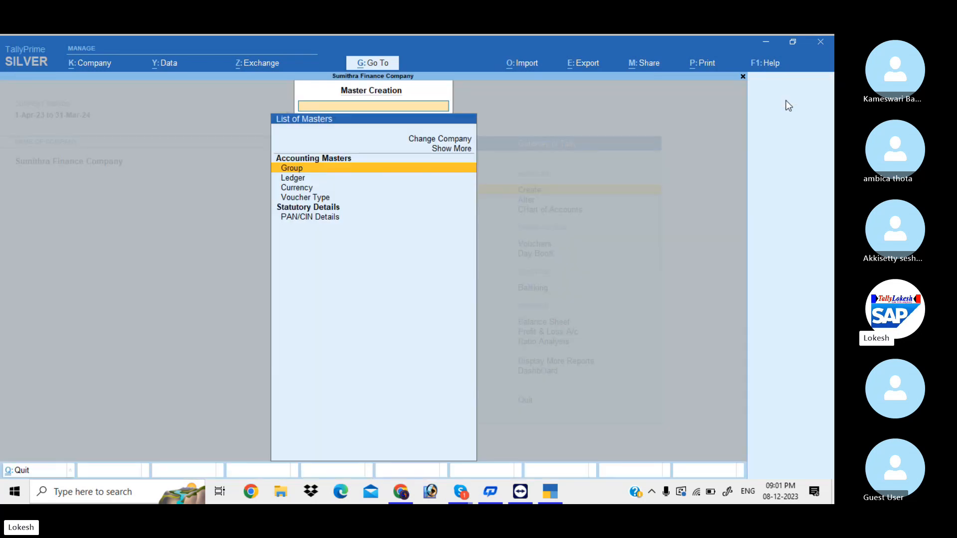
key("Down")
key("Return")
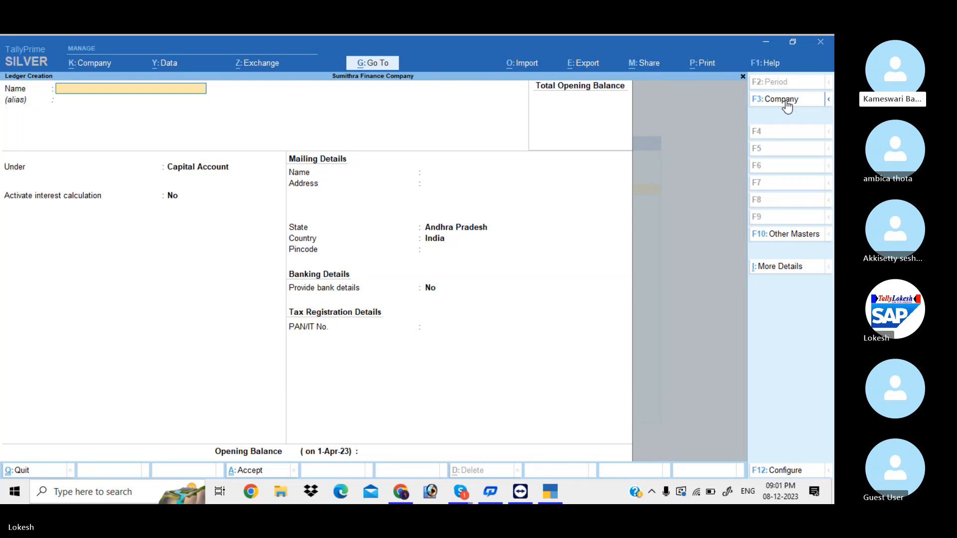
type("Sumi")
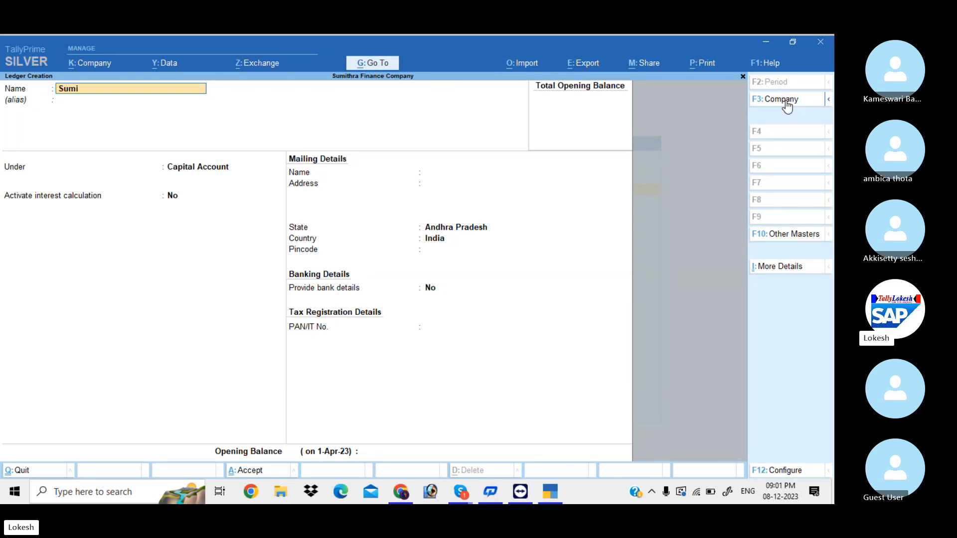
type("thra Captital")
key("Return")
key("Return")
key("Return")
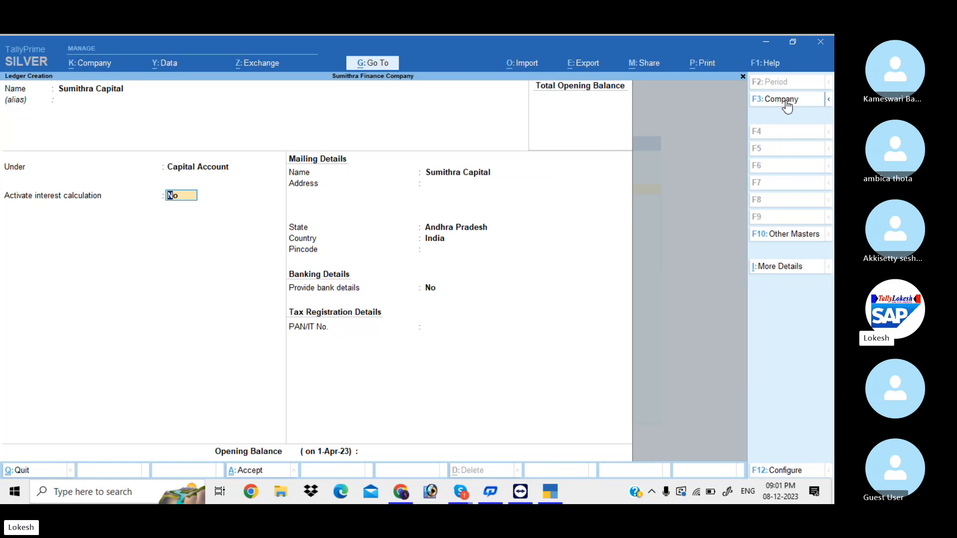
type("y")
key("Return")
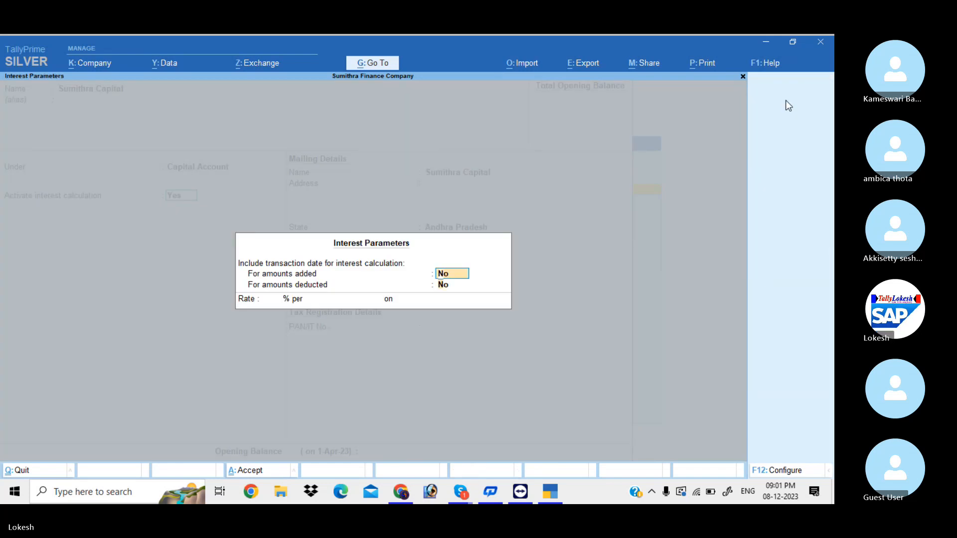
Set Sumithra Capital's interest to 5% per 365-Day Year on All Balances
key("Return")
key("Return")
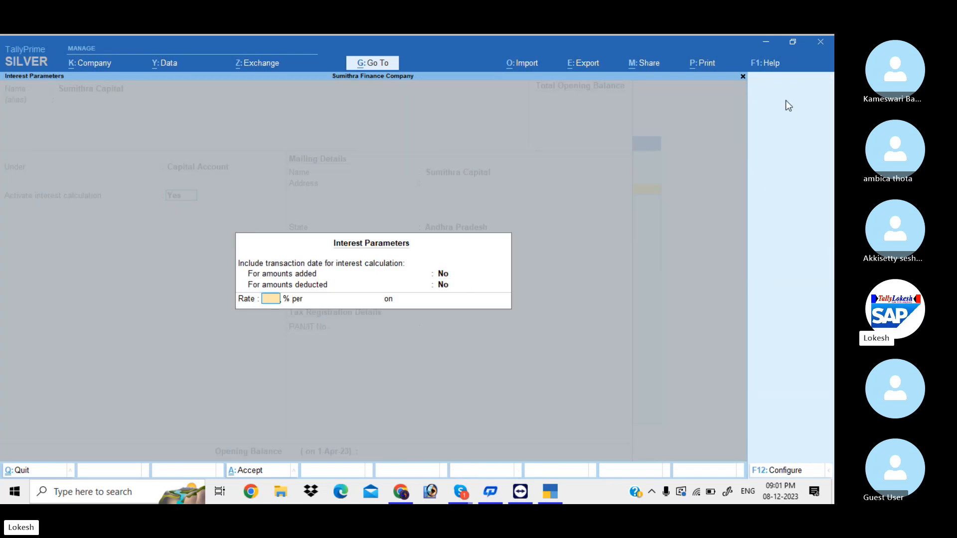
type("5")
key("Return")
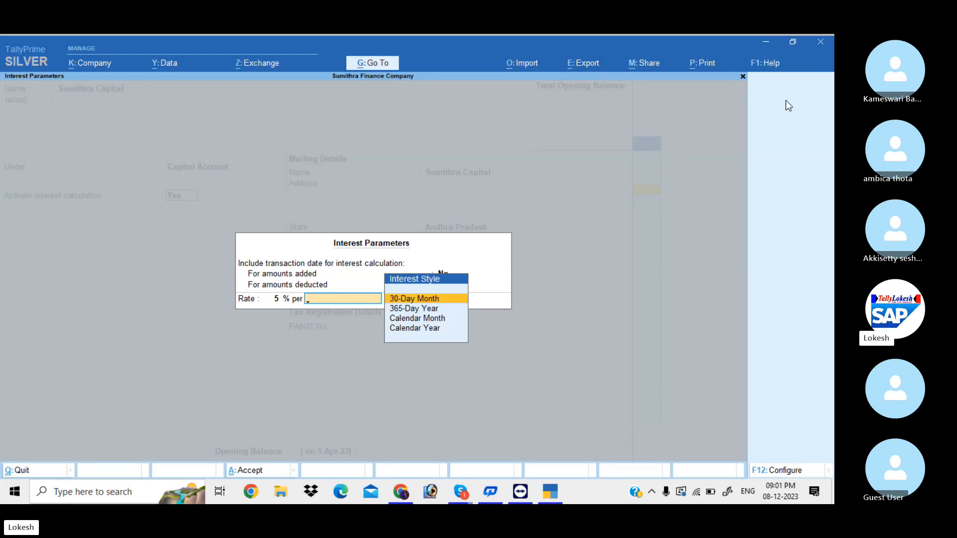
key("Down")
key("Down")
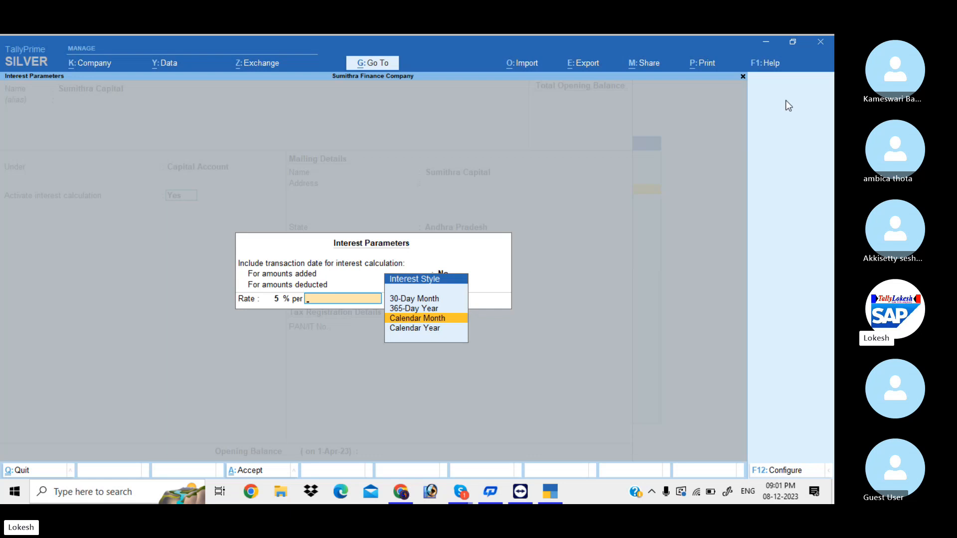
key("Up")
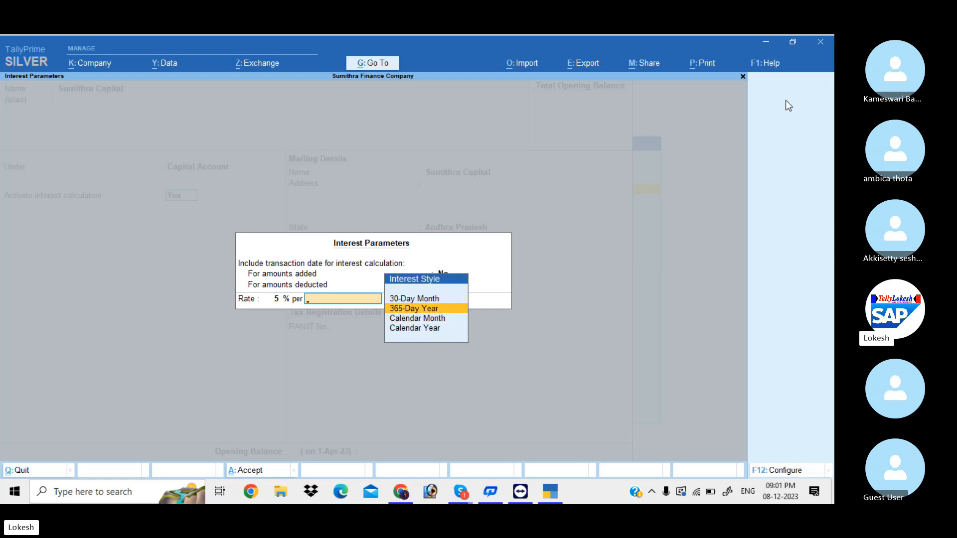
key("Return")
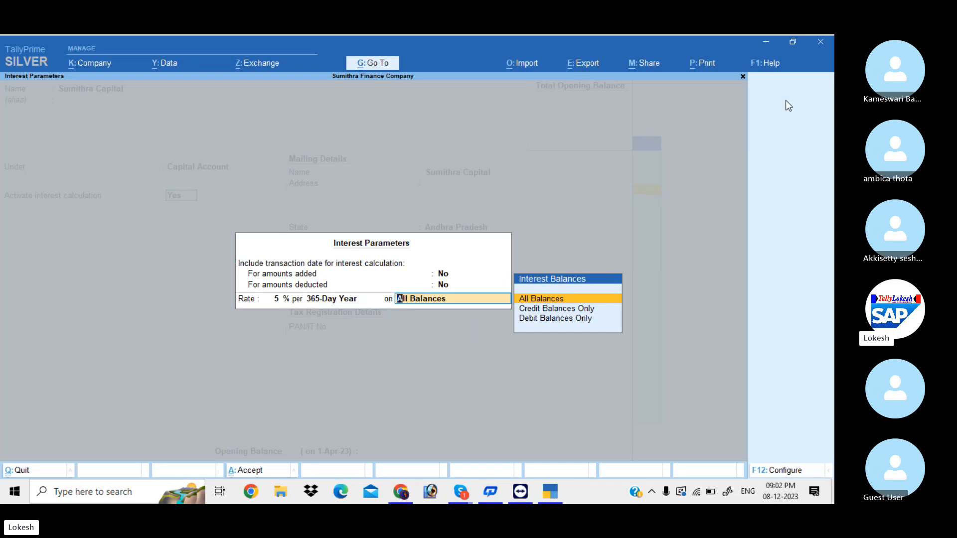
key("Return")
key("Return")
key("Return")
key("Return")
key("Return")
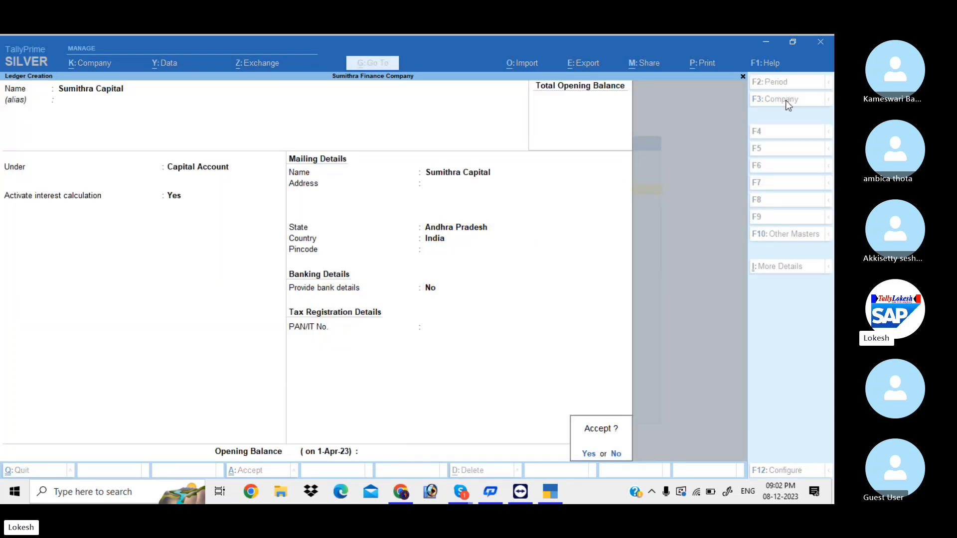
Save Sumithra Capital and start ledger 'Bhargavi Capital' under Capital Account with interest on
key("Return")
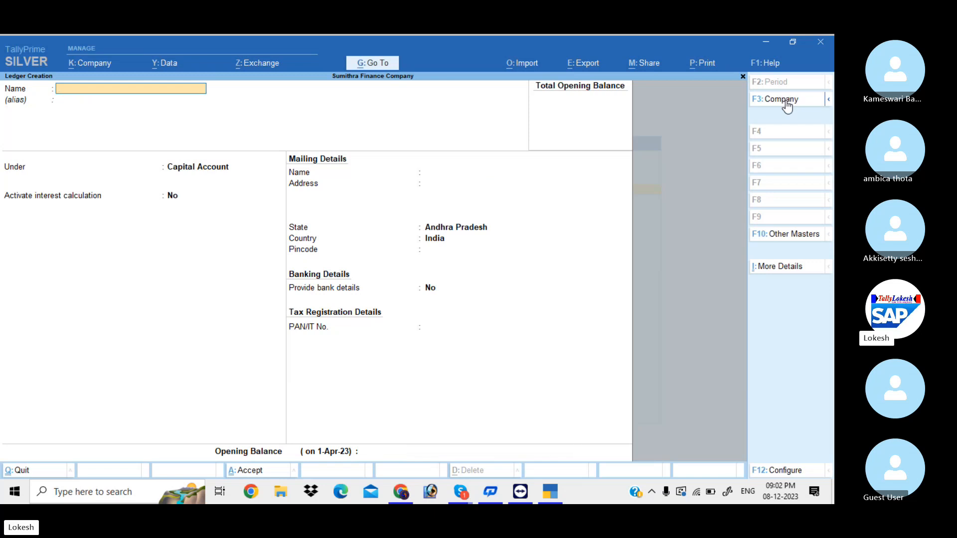
type("Bhargavi Capital")
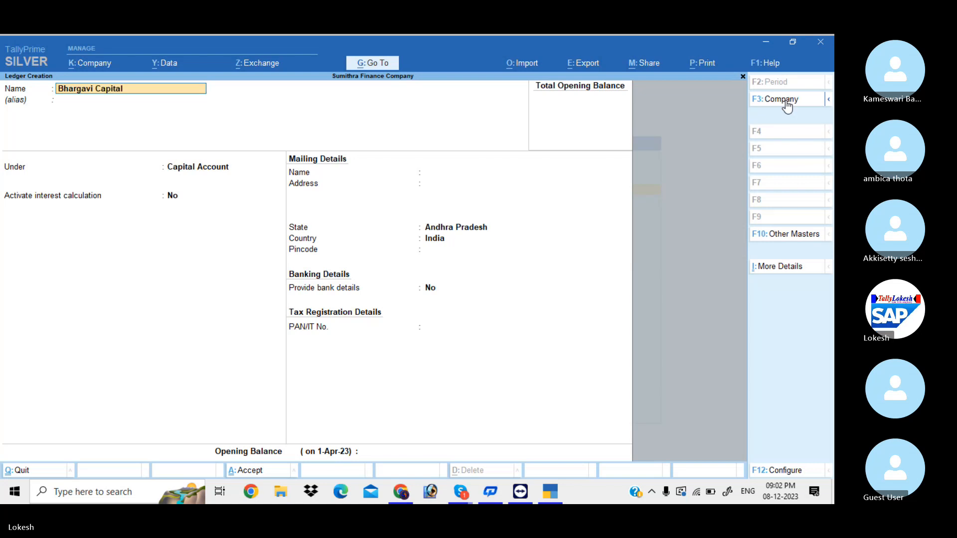
key("Return")
key("Return")
key("Return")
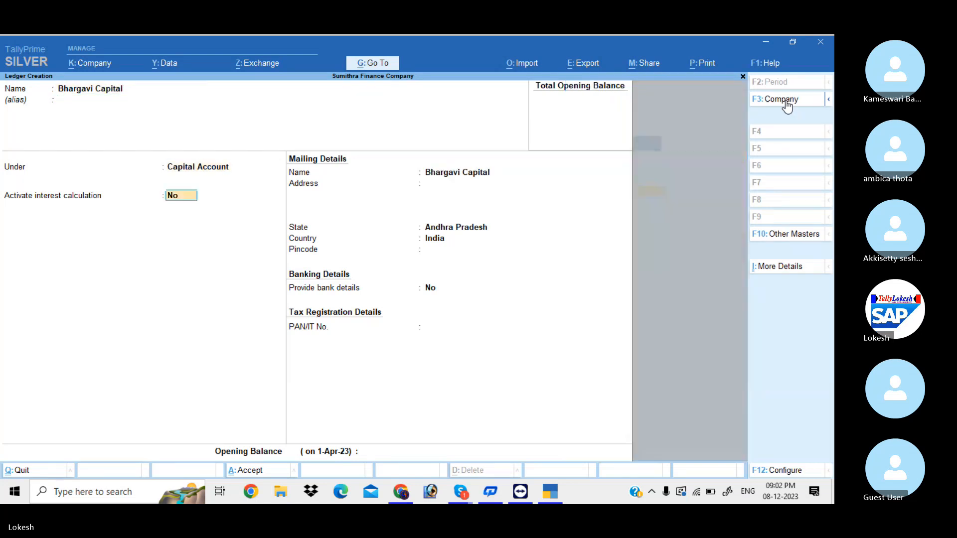
type("y")
Give Bhargavi Capital 10% interest per 365-Day Year and complete its remaining fields
key("Return")
key("Return")
key("Return")
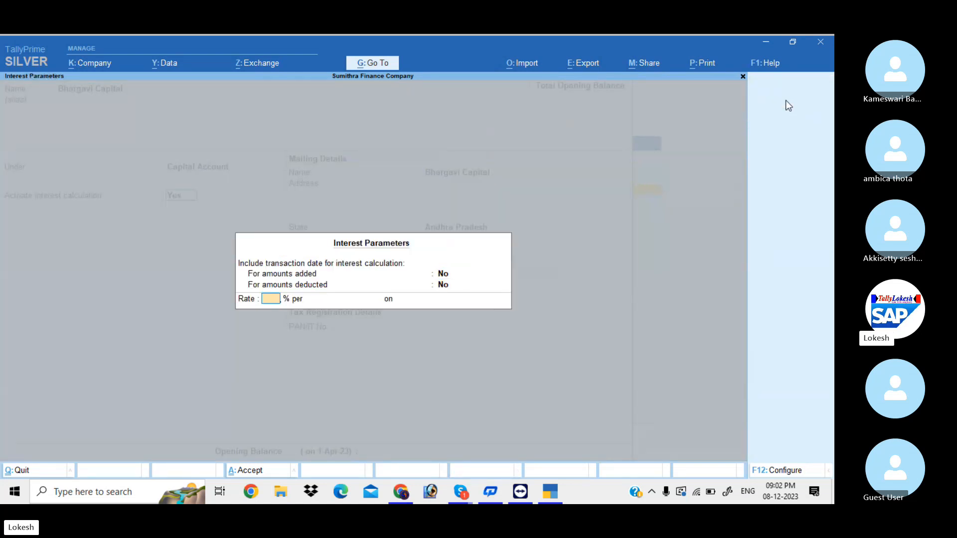
type("10")
key("Return")
key("Down")
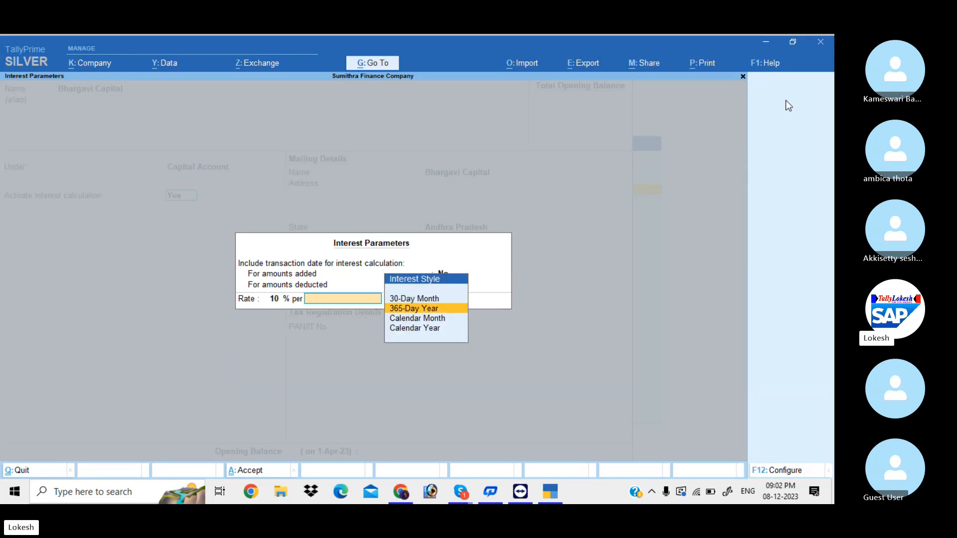
key("Return")
key("Return")
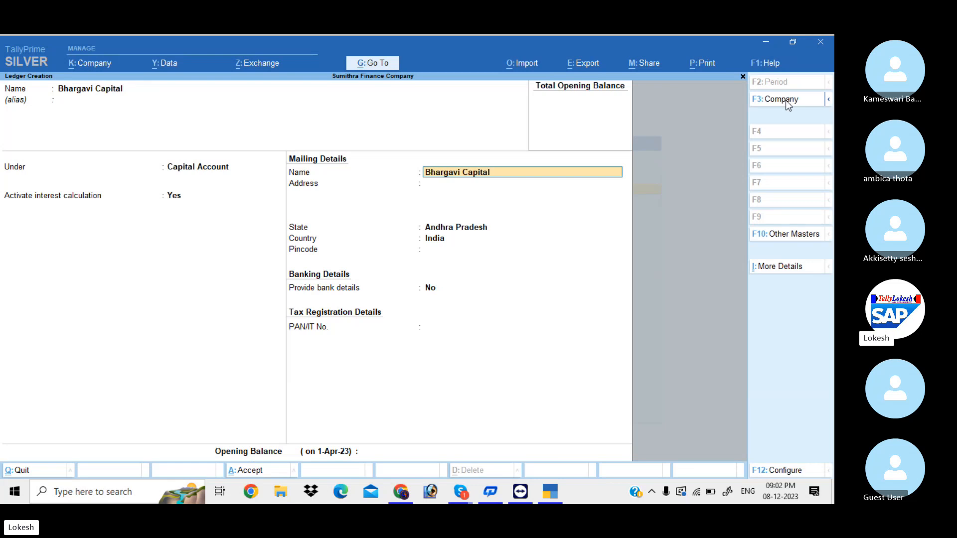
key("Return")
key("Return")
key("Return")
key("Return")
key("Return")
key("Return")
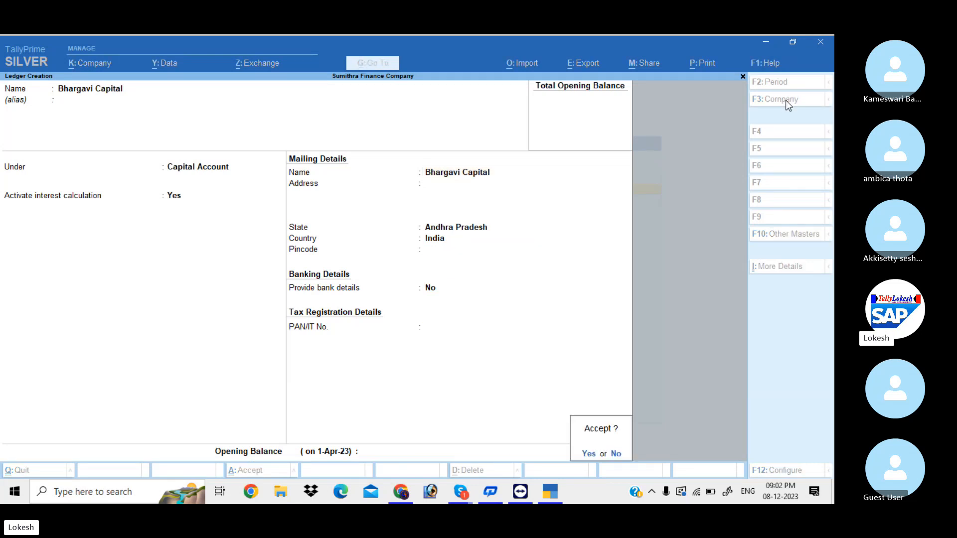
key("Return")
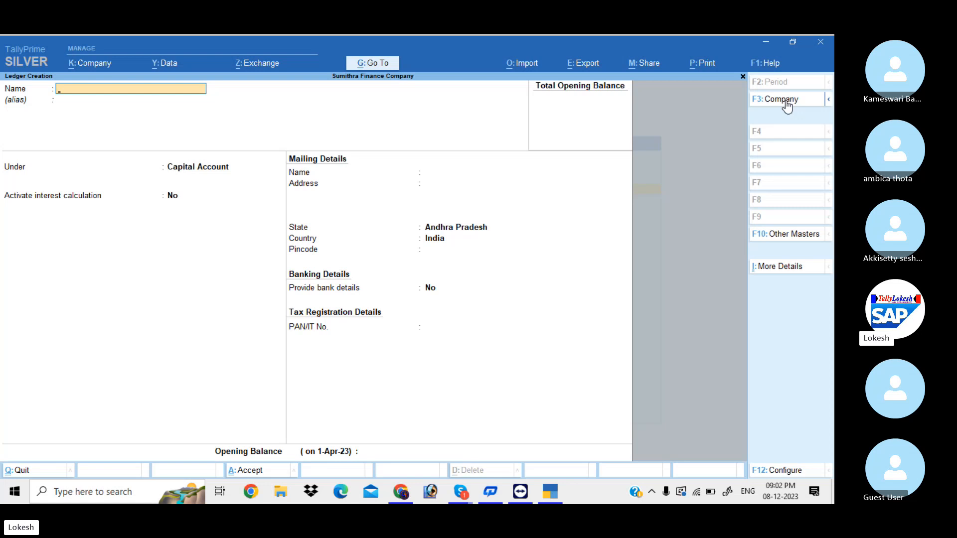
Create and save the Rent ledger under Indirect Expenses
type("Rent")
key("Return")
key("Return")
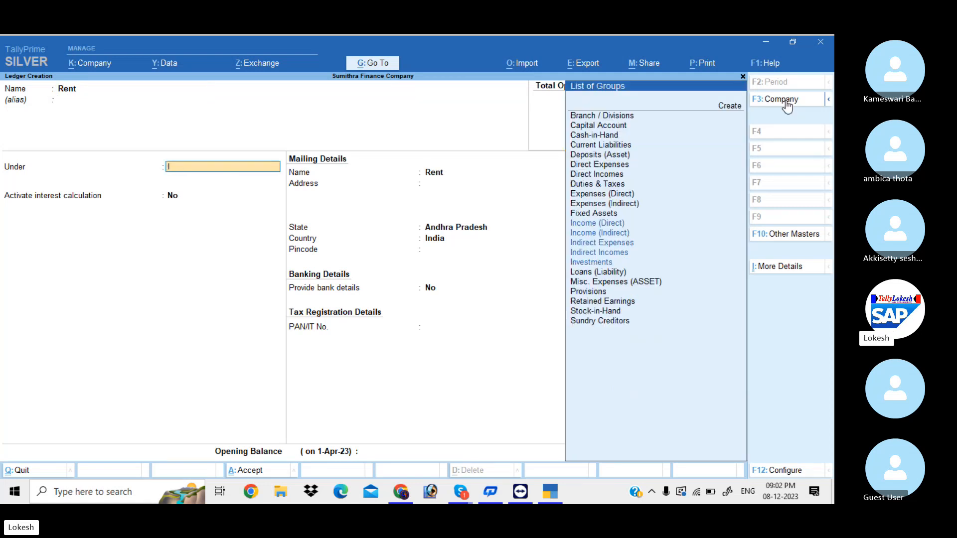
type("Ind")
key("Return")
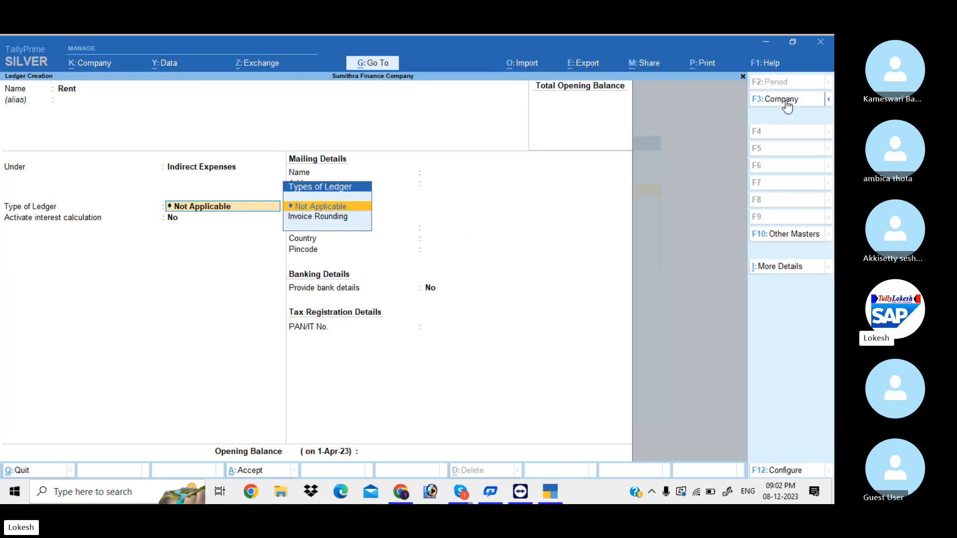
key("Return")
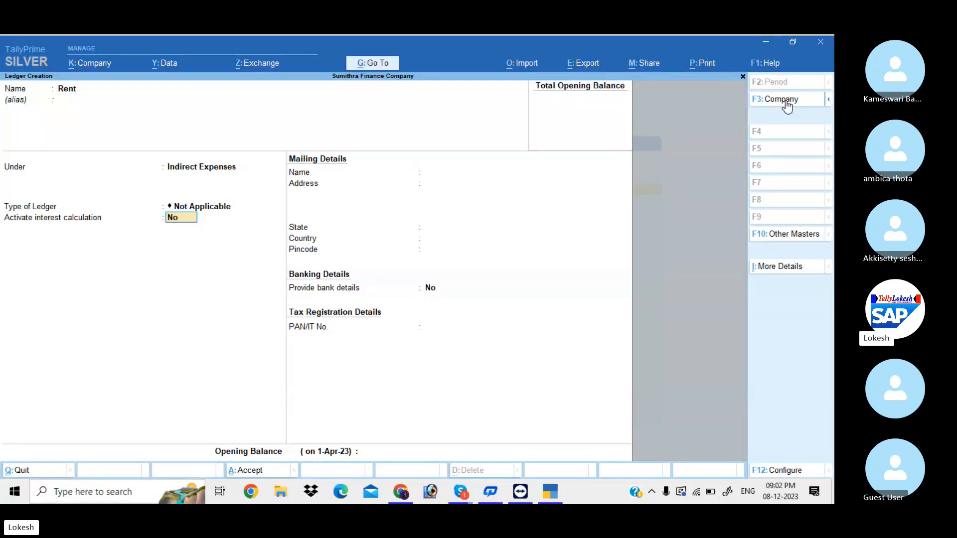
key("Return")
key("Return")
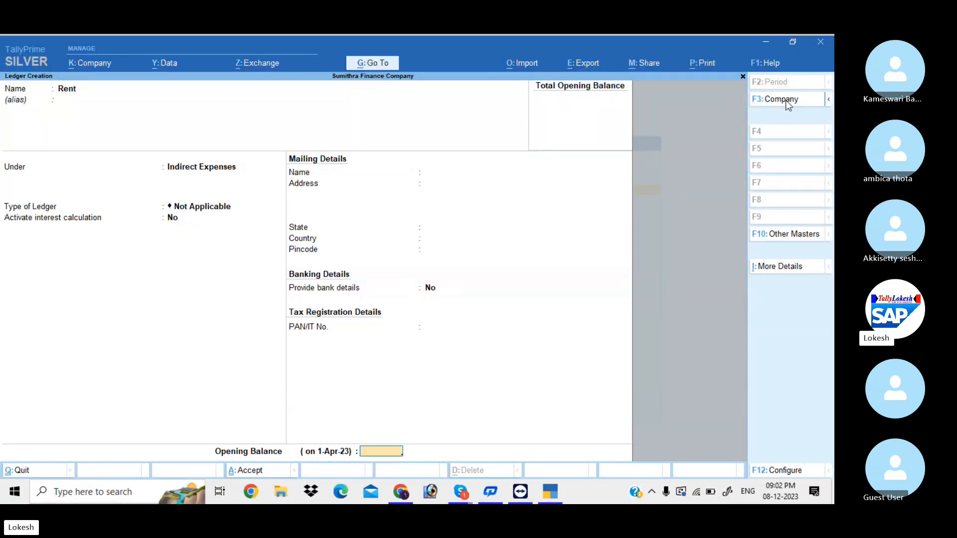
key("Return")
key("Return")
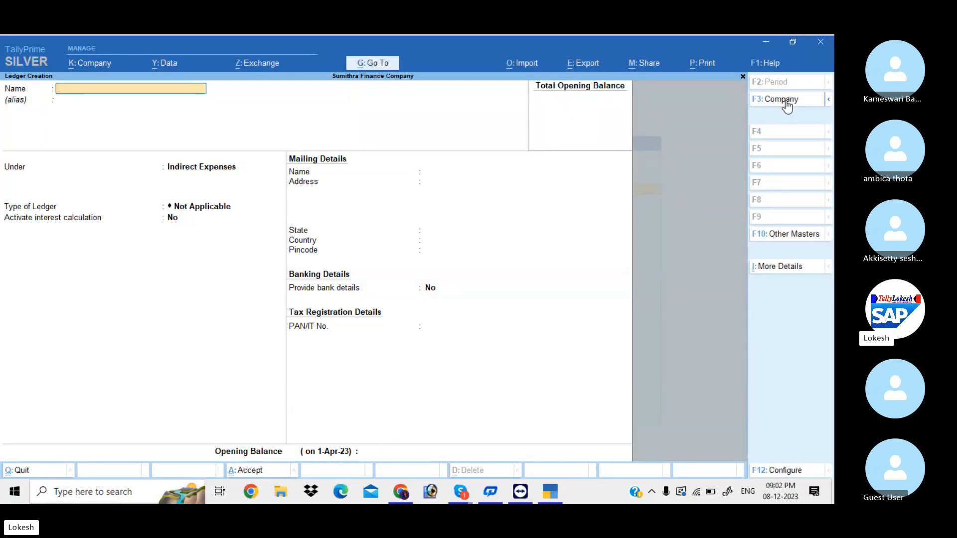
Create the Electricity Bill ledger with no opening balance, then enter the name 'Tele Charges'
type("Electricity")
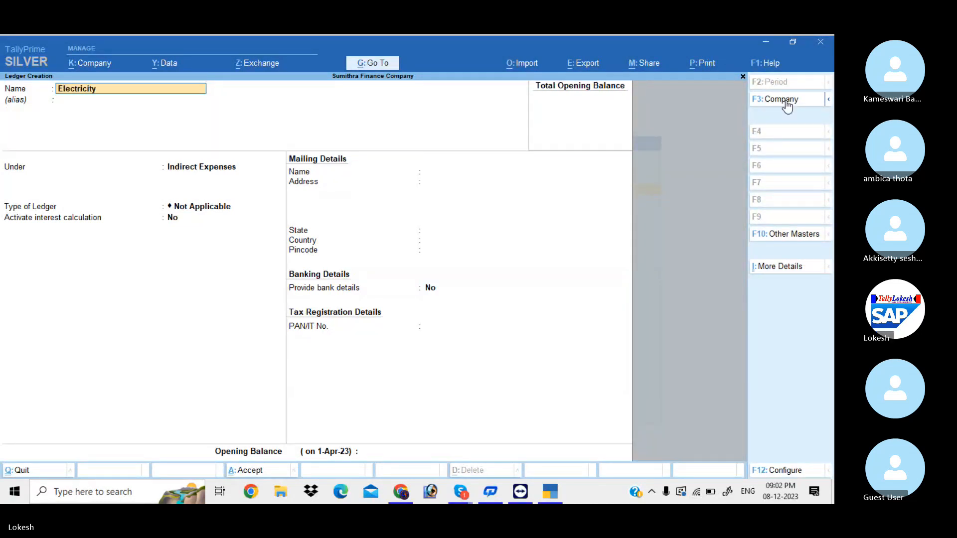
type(" bill")
key("Return")
key("Return")
key("Return")
key("Return")
key("Return")
key("Return")
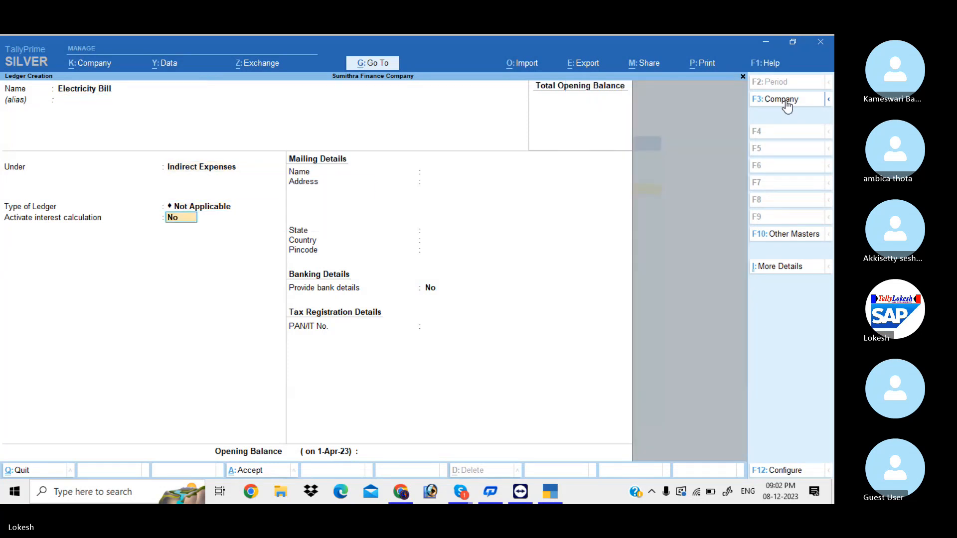
key("Return")
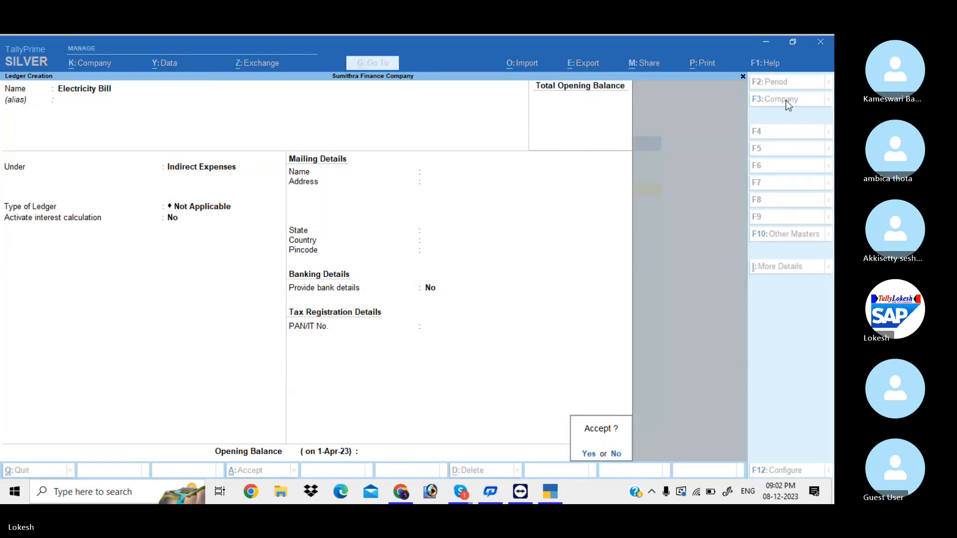
key("Return")
type("Tele")
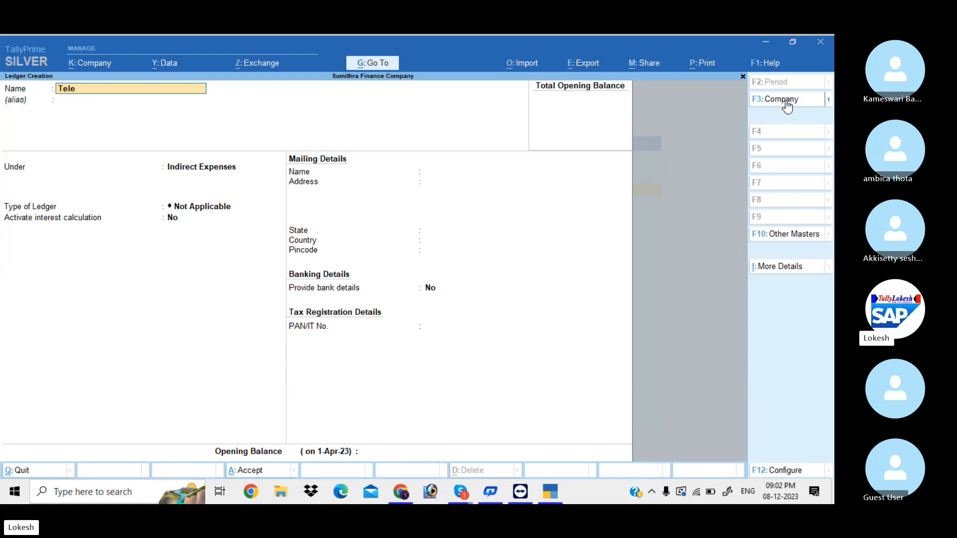
type(" Charges")
Save the Tele Charges ledger under Indirect Expenses
key("Return")
key("Return")
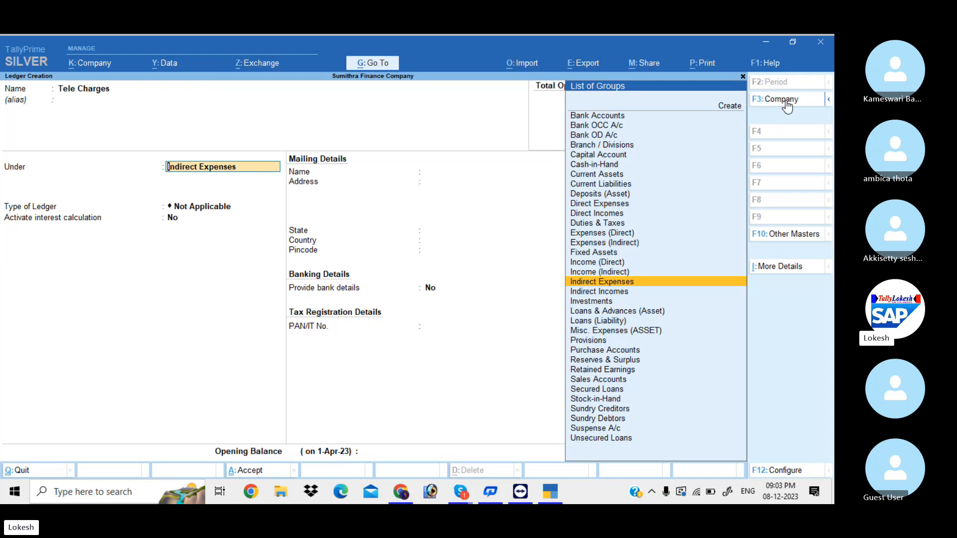
key("Return")
key("Return")
key("Return")
key("Return")
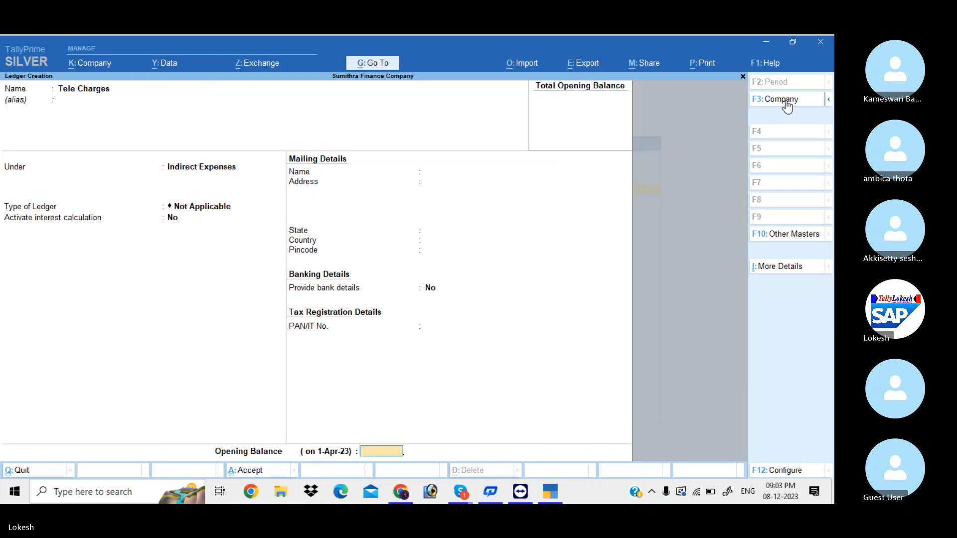
key("Return")
key("Return")
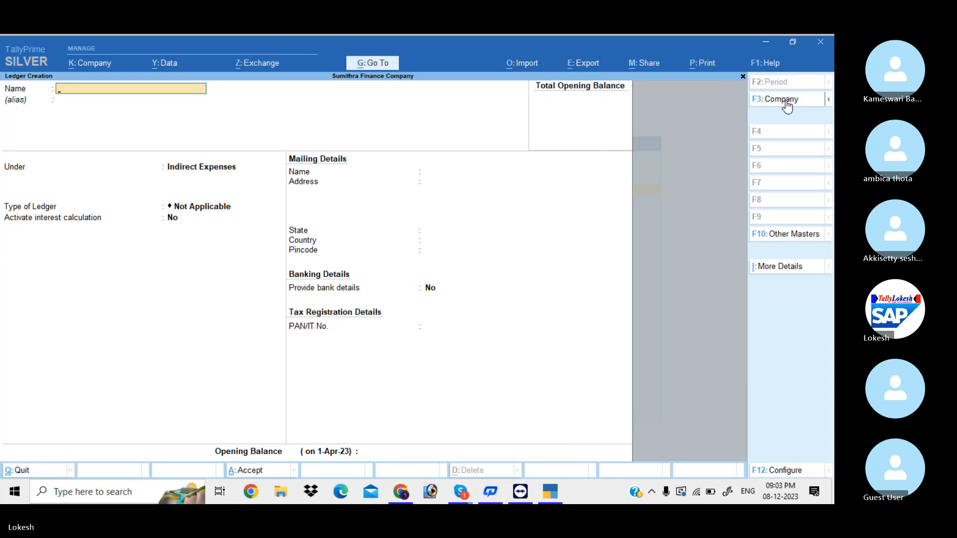
Create the Commission Received ledger under Indirect Incomes and exit ledger creation
type("Co")
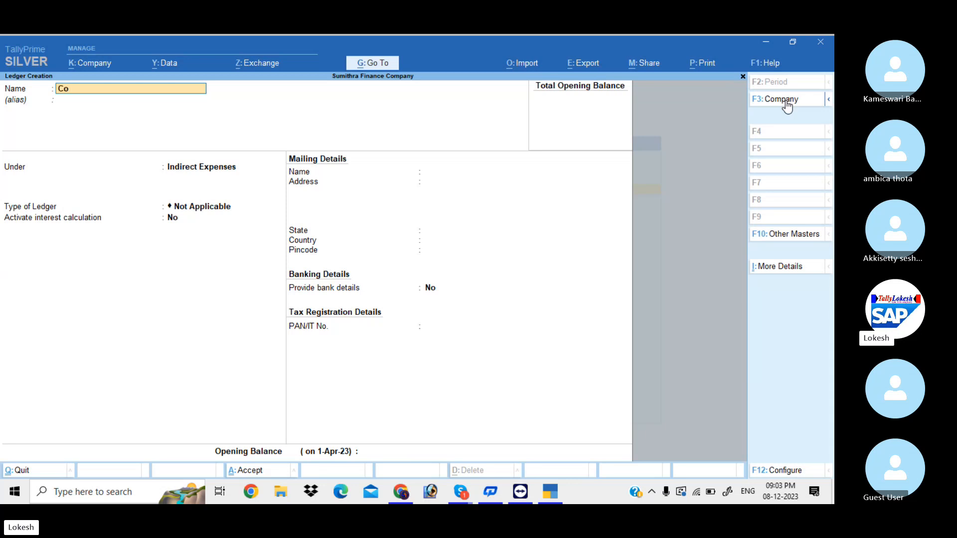
type("mmission Received")
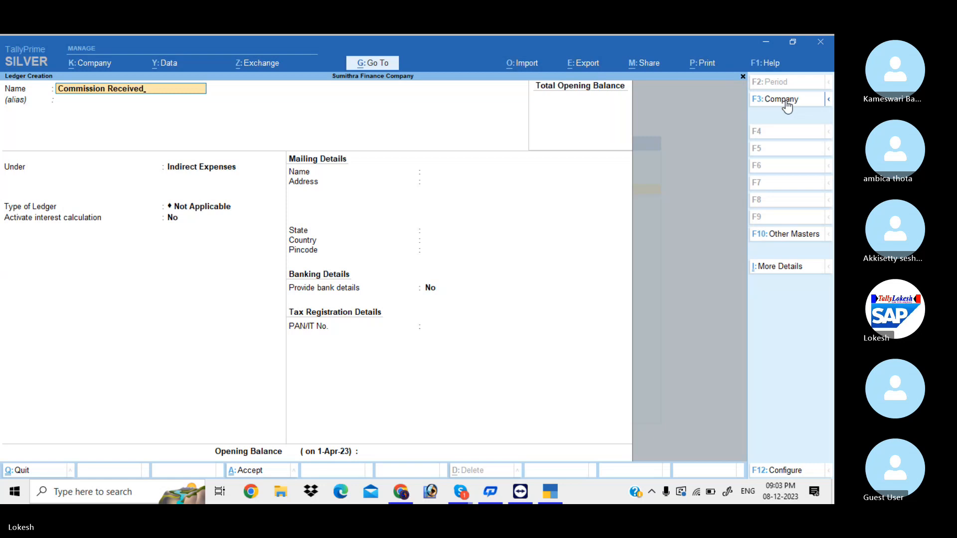
key("Return")
type("Ind")
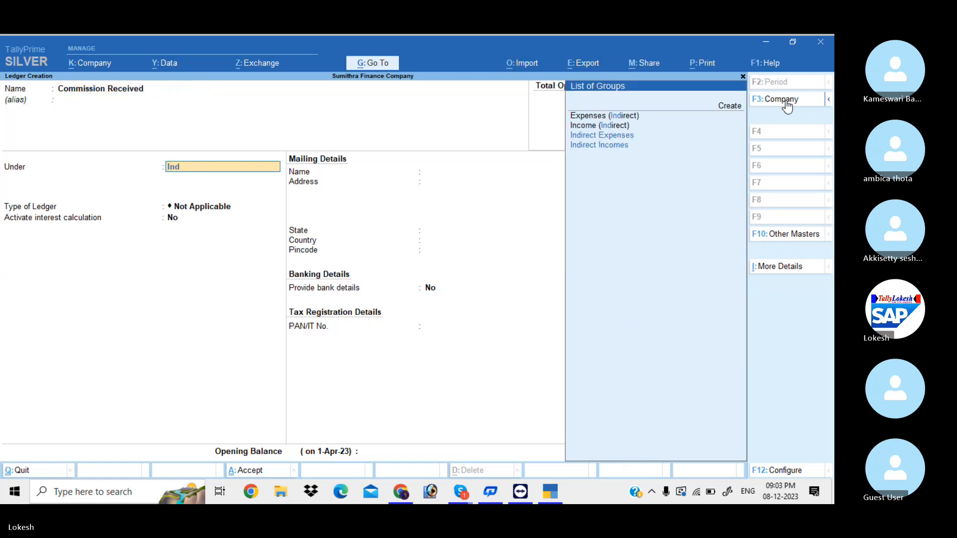
key("Down")
key("Down")
key("Return")
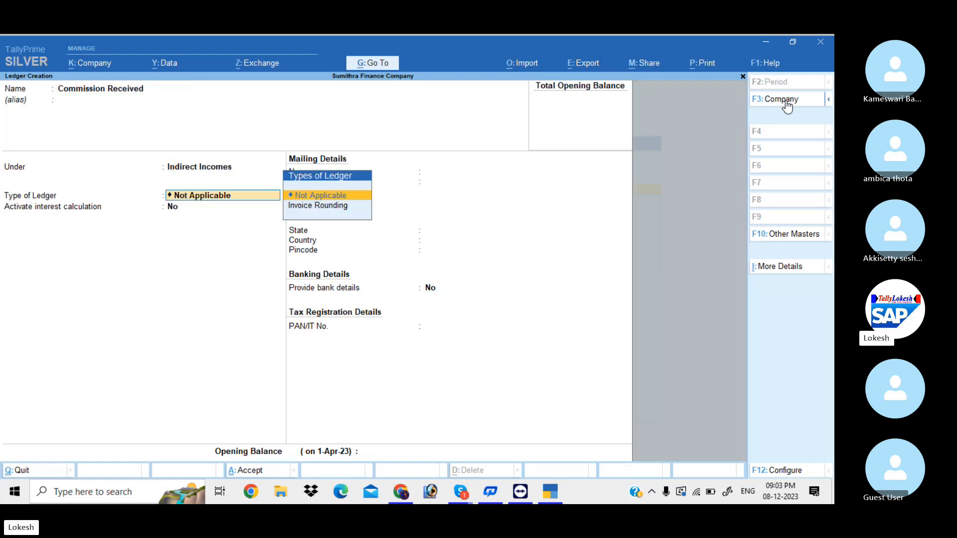
key("Return")
key("Return")
key("Return")
key("Return")
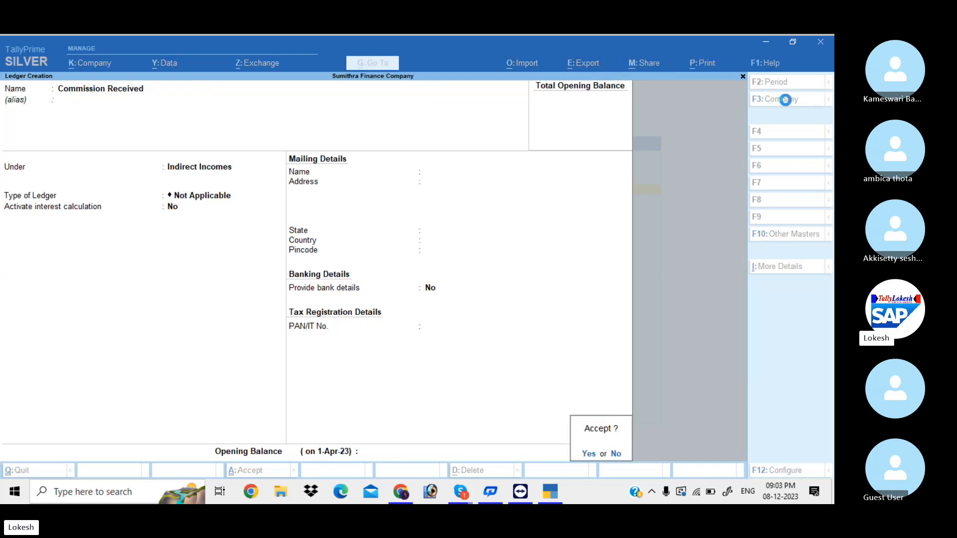
key("Return")
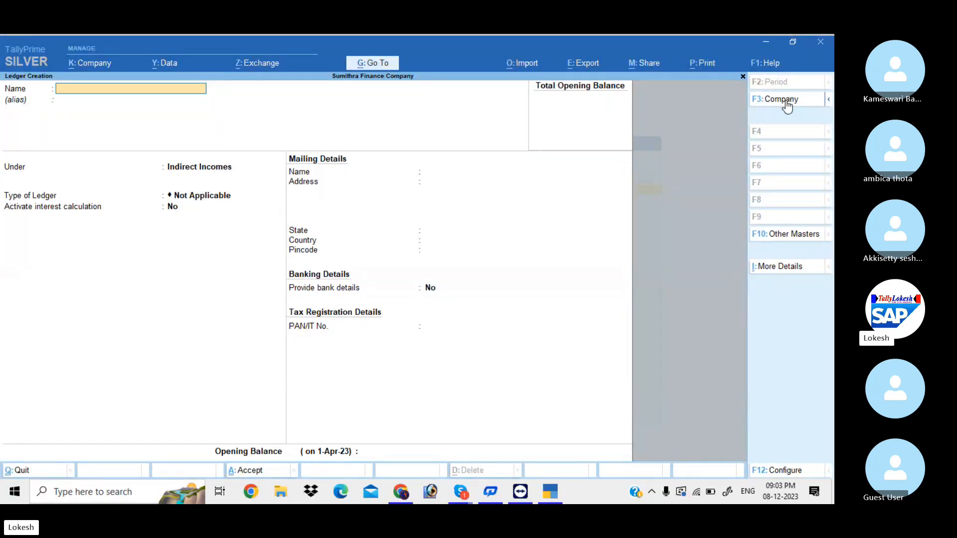
key("Escape")
key("Return")
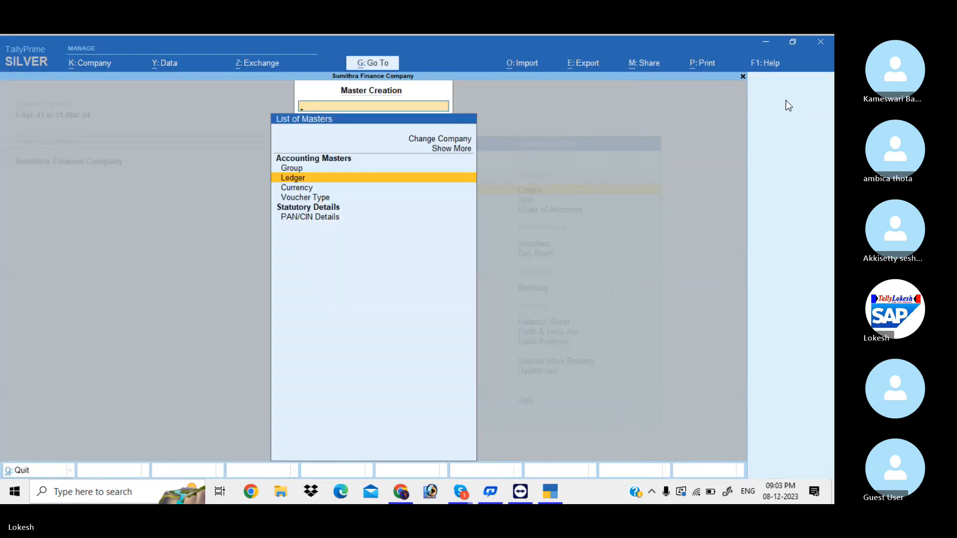
Review the created ledgers via Alter > Ledger, then open voucher entry
key("Escape")
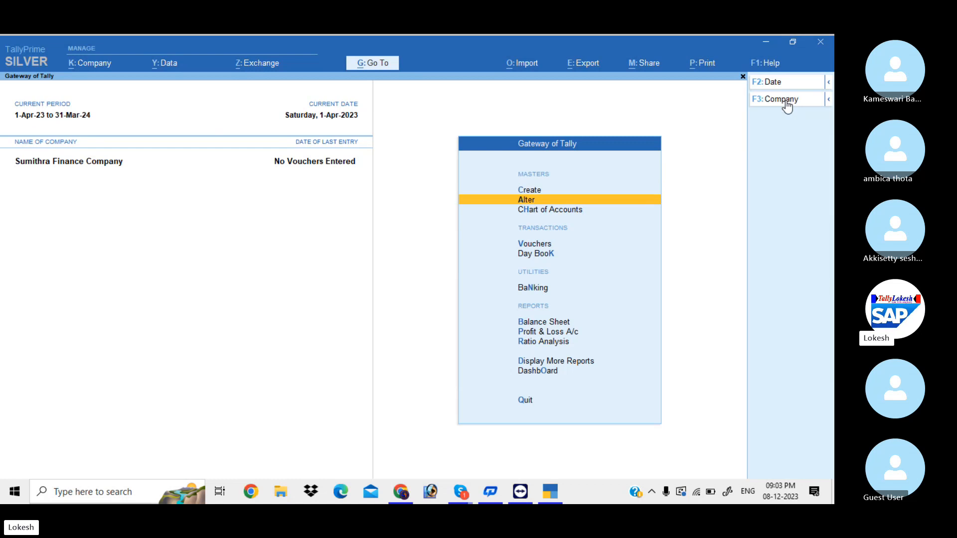
key("Return")
key("Down")
key("Return")
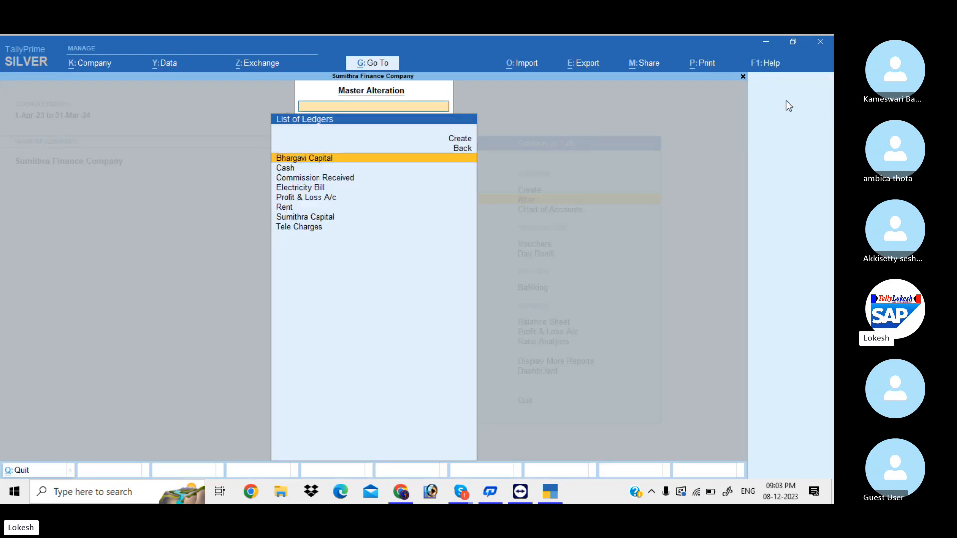
key("Down")
key("Down")
key("Down")
key("Down")
key("Down")
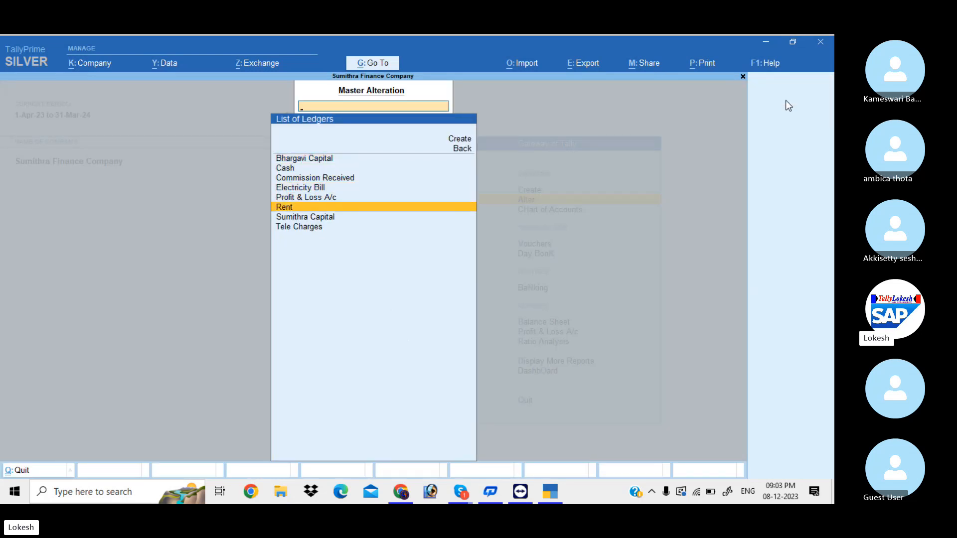
key("Escape")
key("Escape")
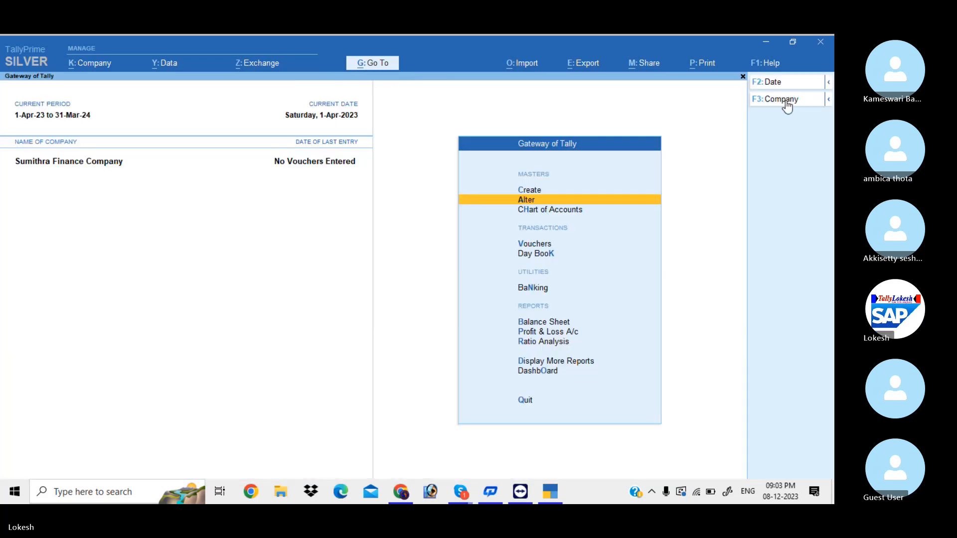
key("Down")
key("Down")
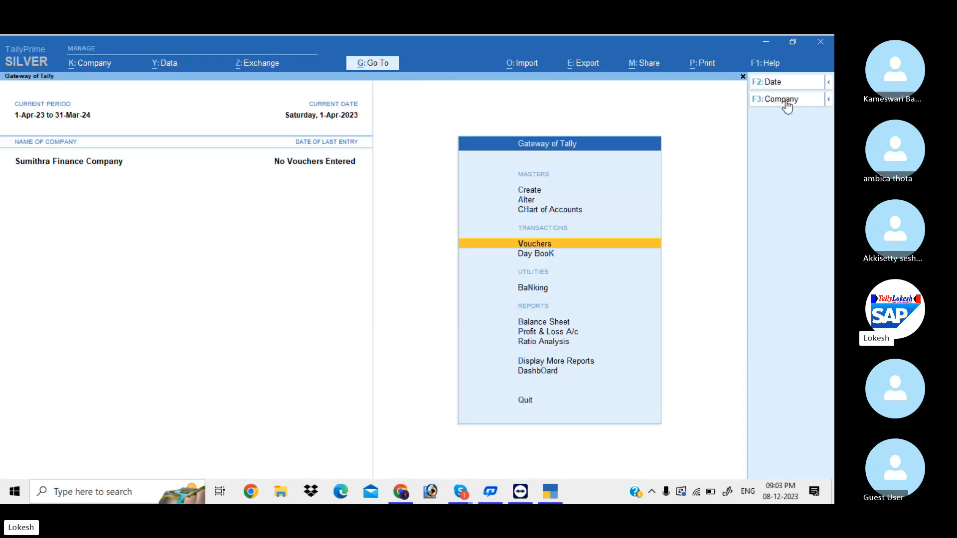
key("Return")
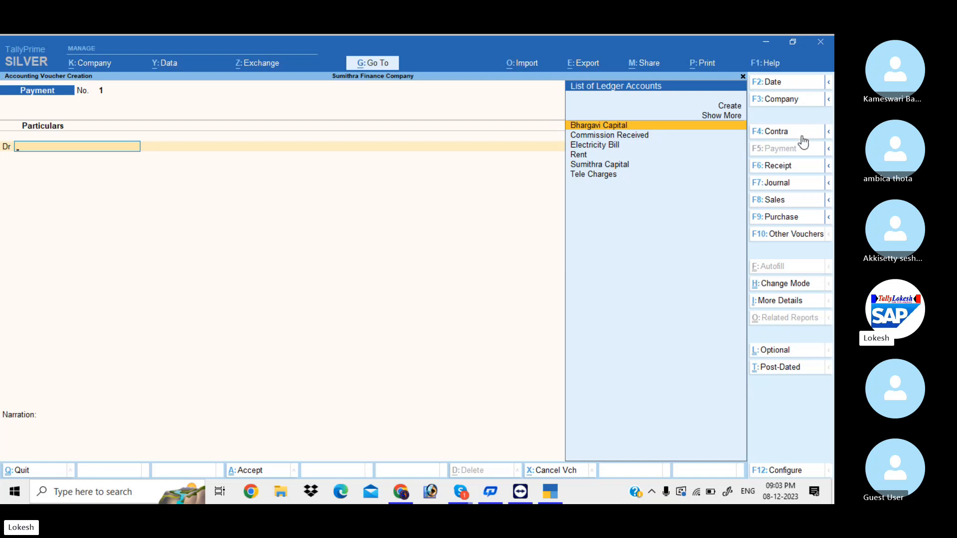
Switch the voucher type to Receipt and set its date to 1-4 (1 April 2023)
left_click(795, 170)
left_click(781, 84)
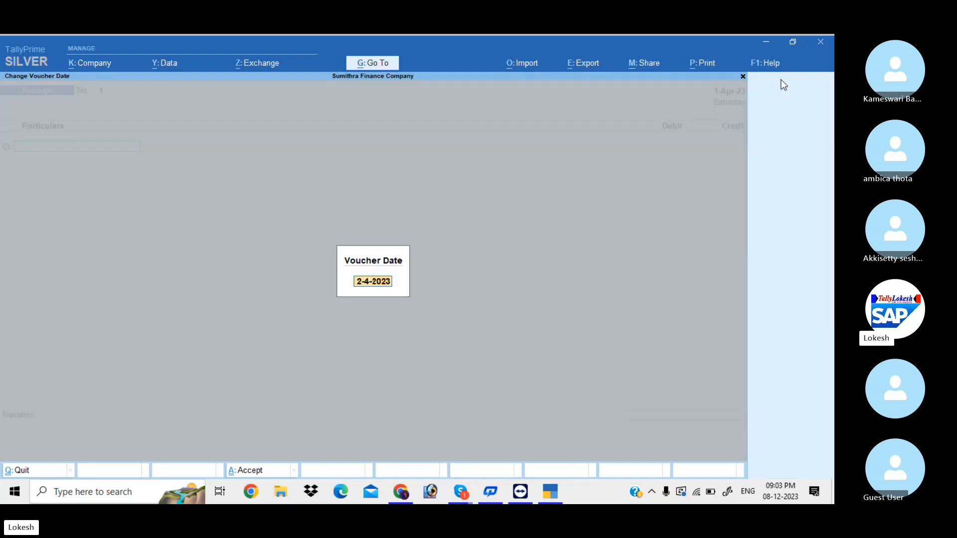
type("1-4")
key("Return")
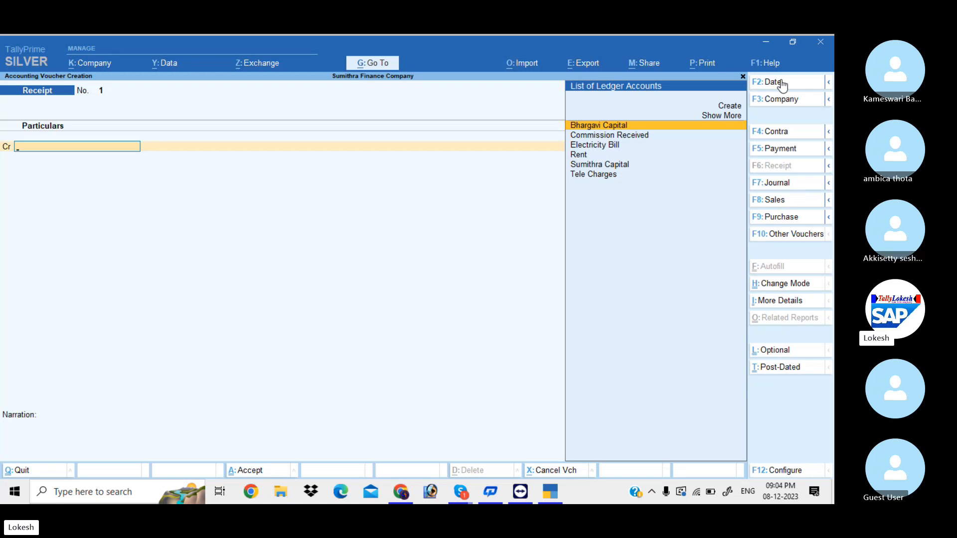
Credit Sumithra Capital 8,00,000, debit Cash the same amount, and save Receipt No. 1
type("S")
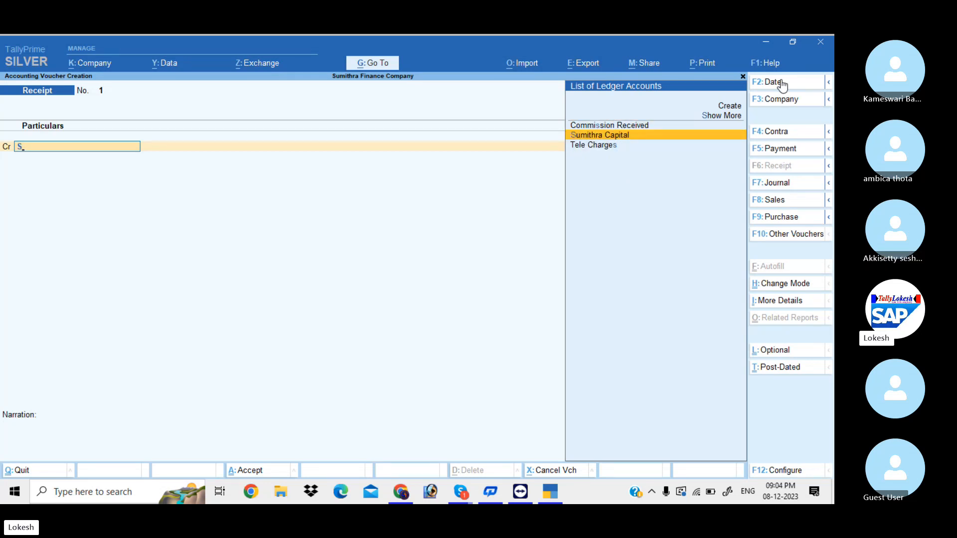
key("Return")
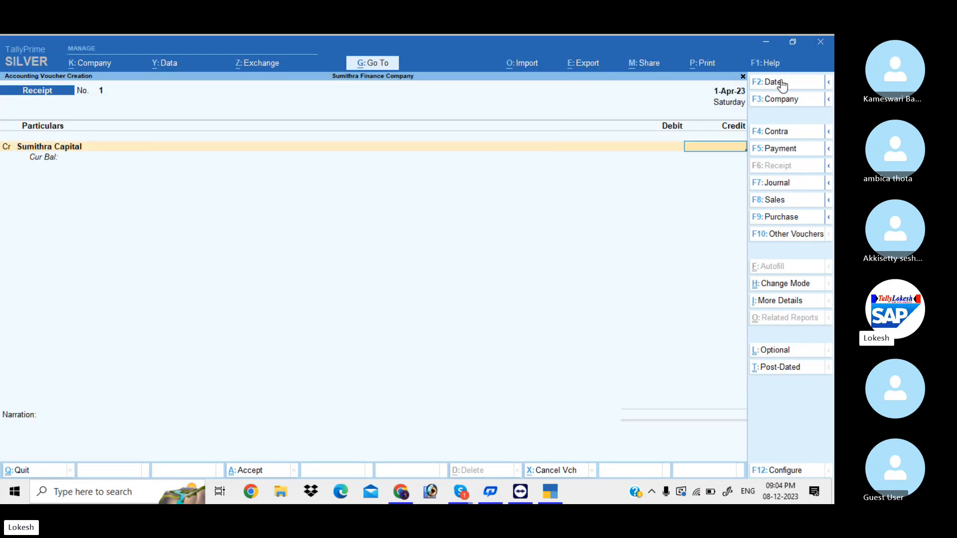
type("800000")
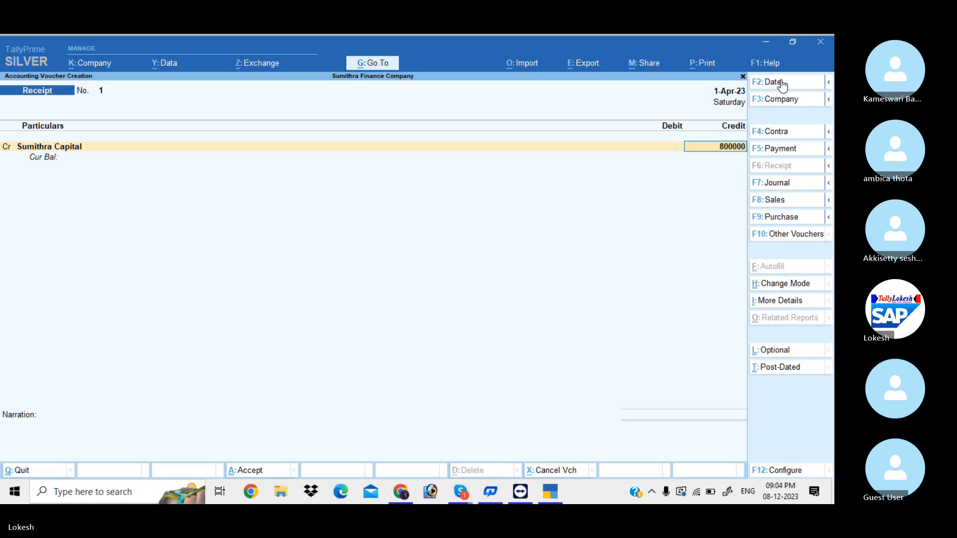
key("Return")
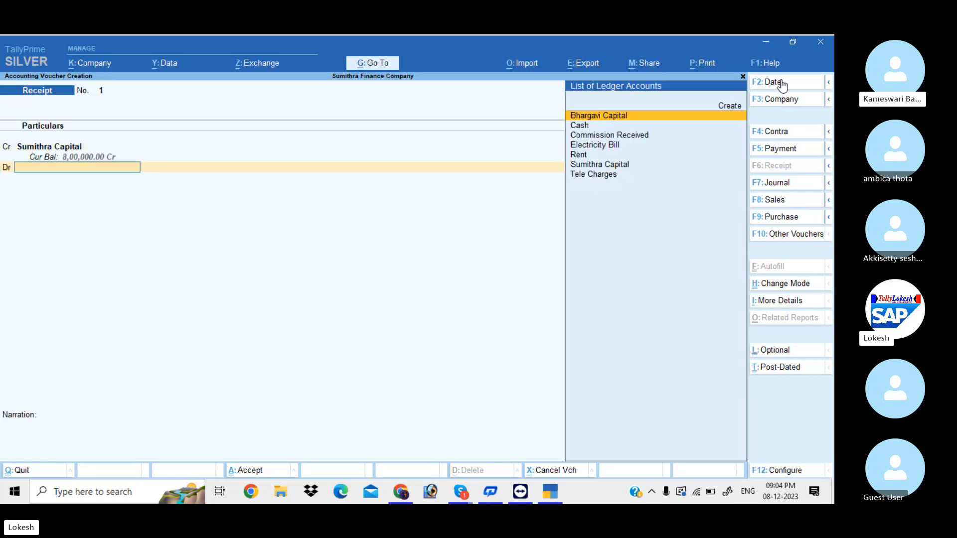
key("Down")
key("Return")
key("Return")
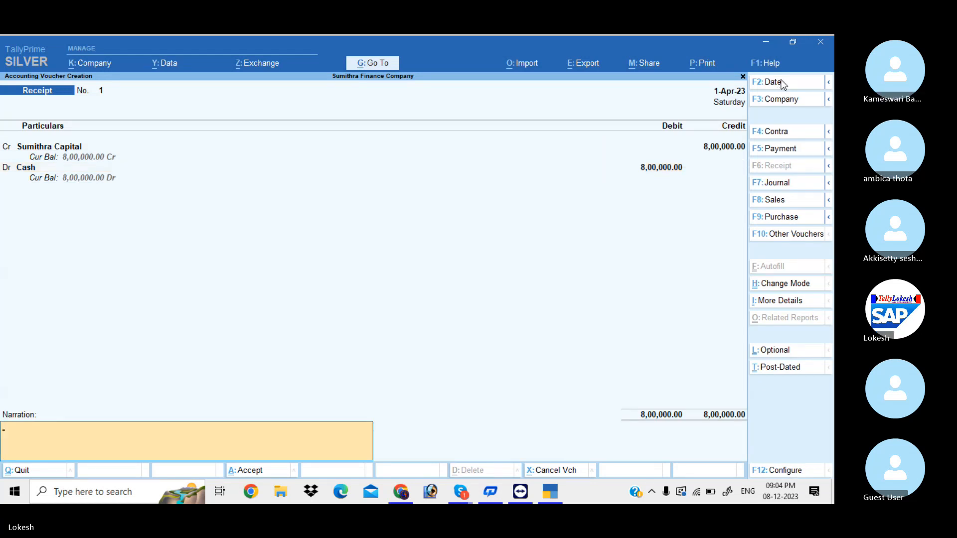
key("Return")
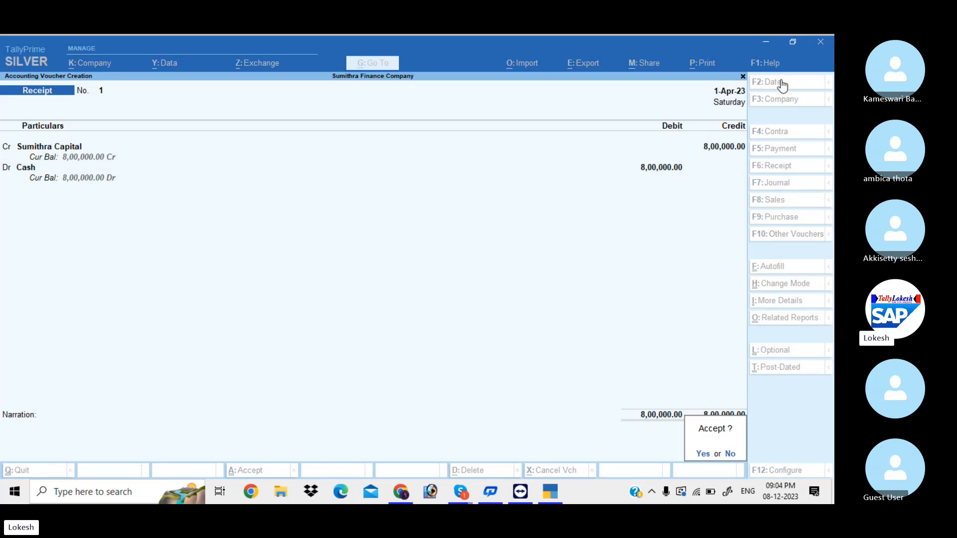
key("Return")
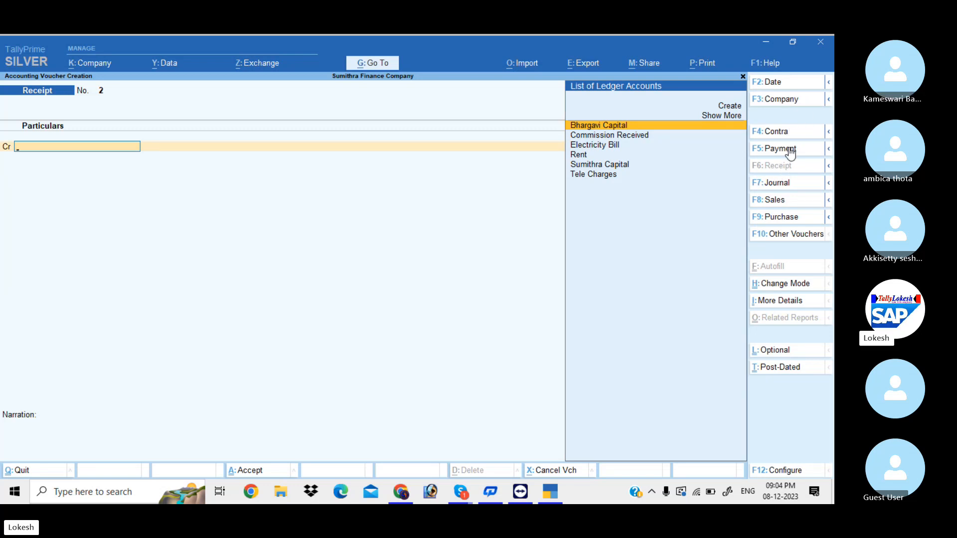
Date the receipt 1-5, credit Sumithra Capital 3,00,000, debit Cash, and save it
left_click(781, 84)
type("1-5")
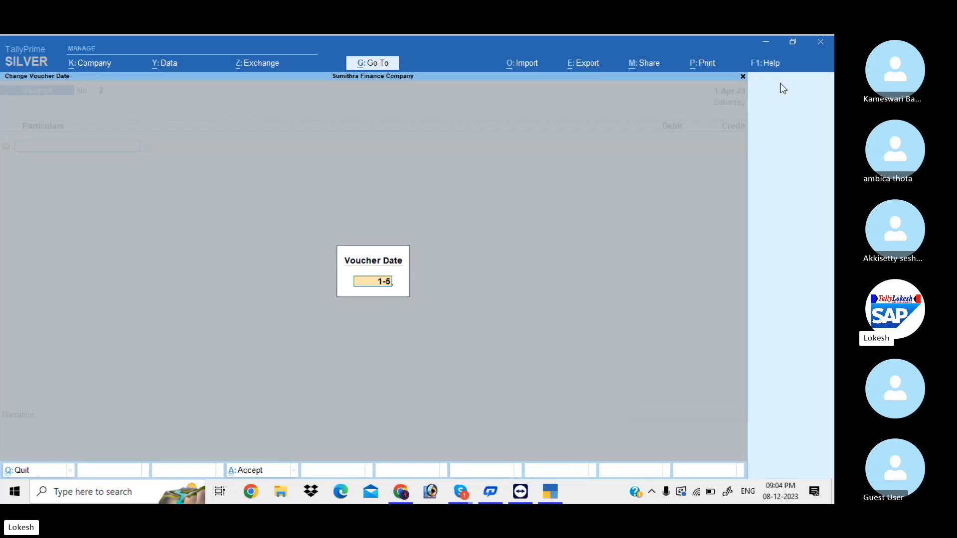
key("Return")
type("S")
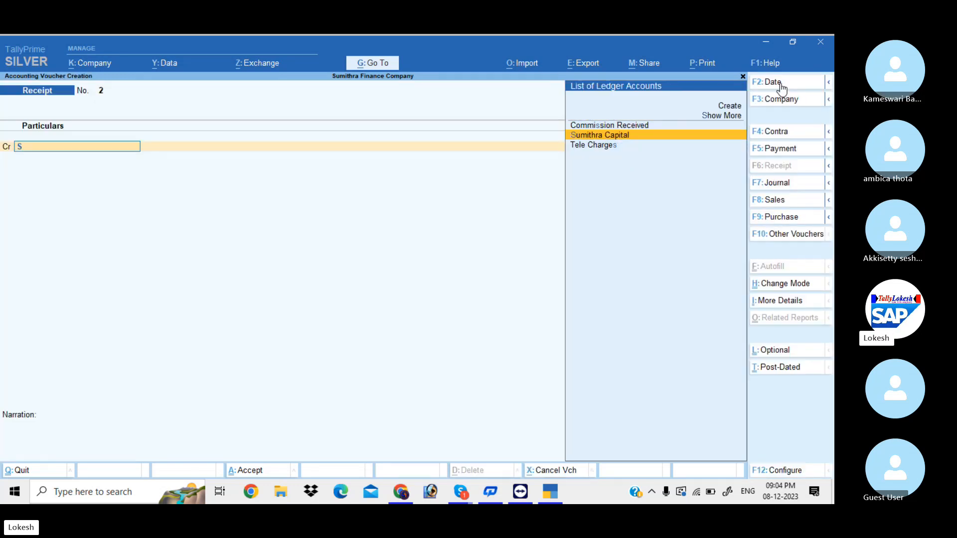
key("Return")
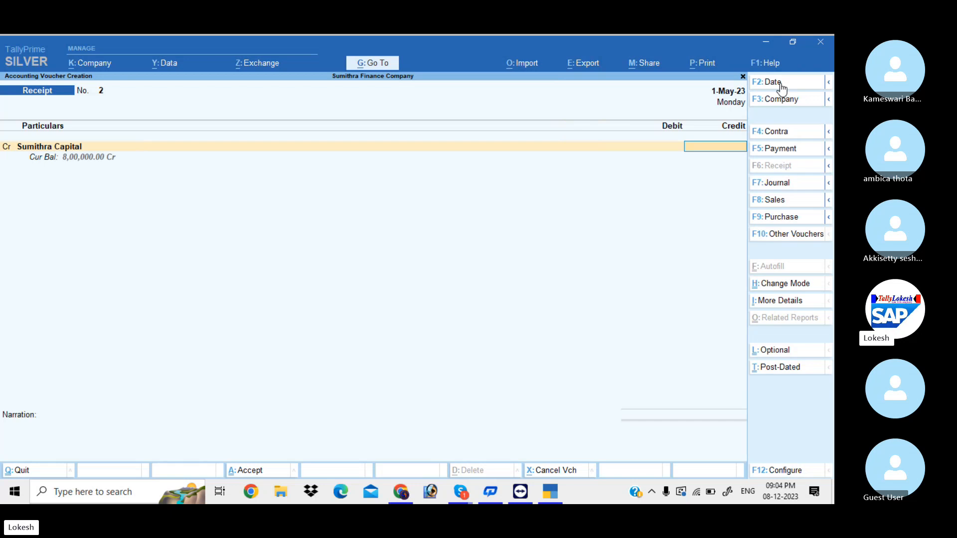
type("300000")
key("Return")
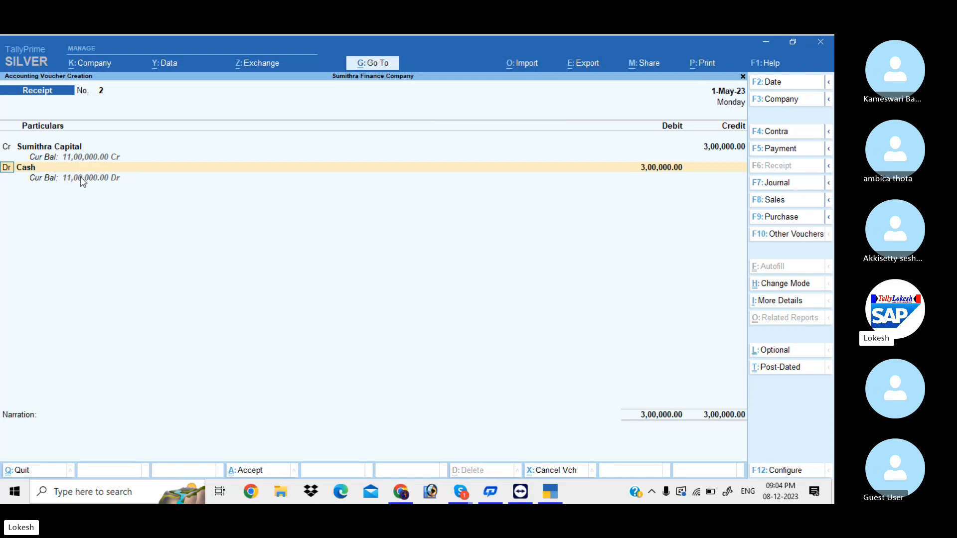
key("Return")
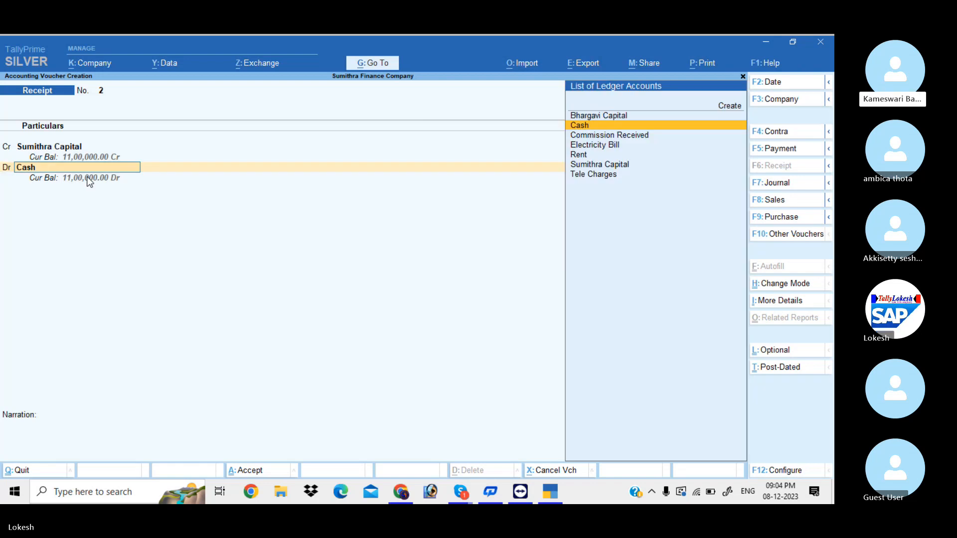
key("Return")
key("Return")
key("Return")
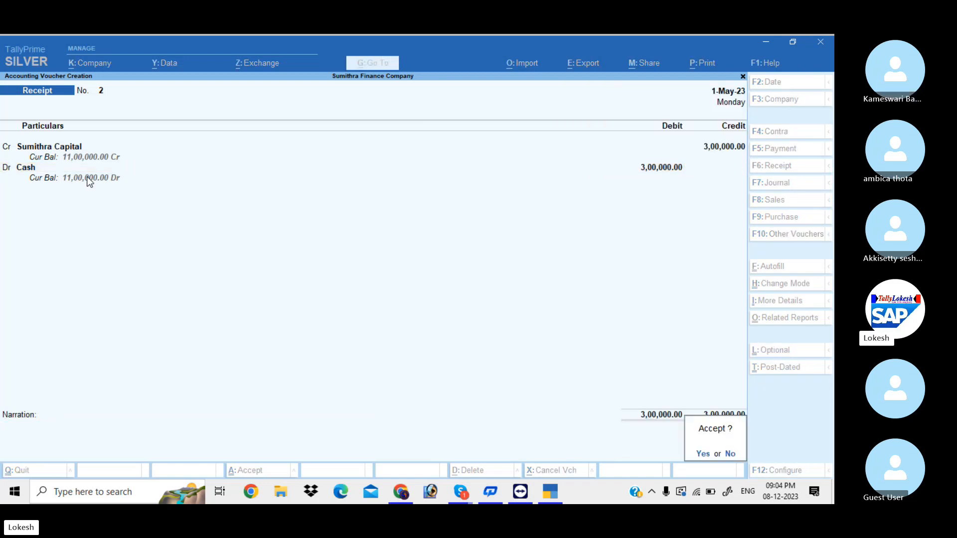
key("Return")
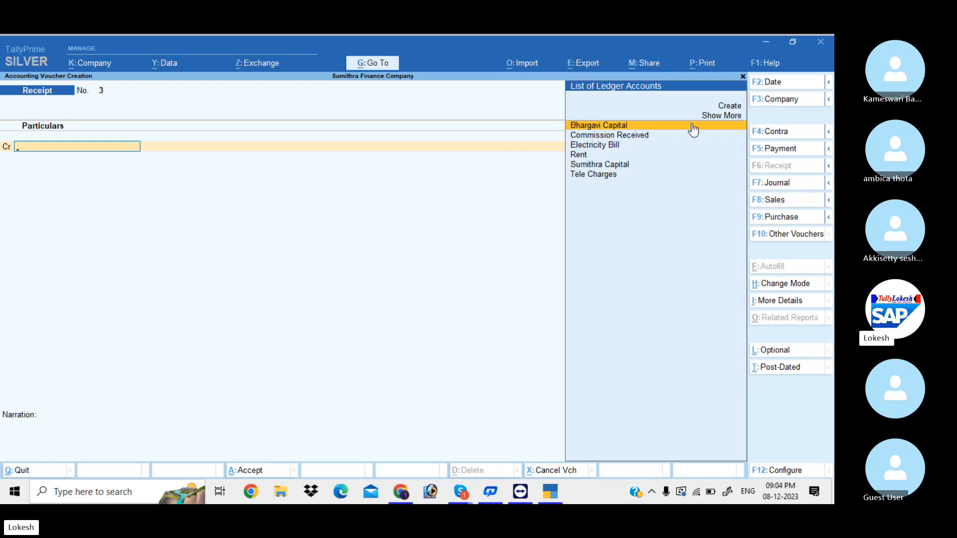
Date the receipt 1-6, credit Bhargavi Capital 4,00,000, debit Cash, and save Receipt No. 3
left_click(782, 88)
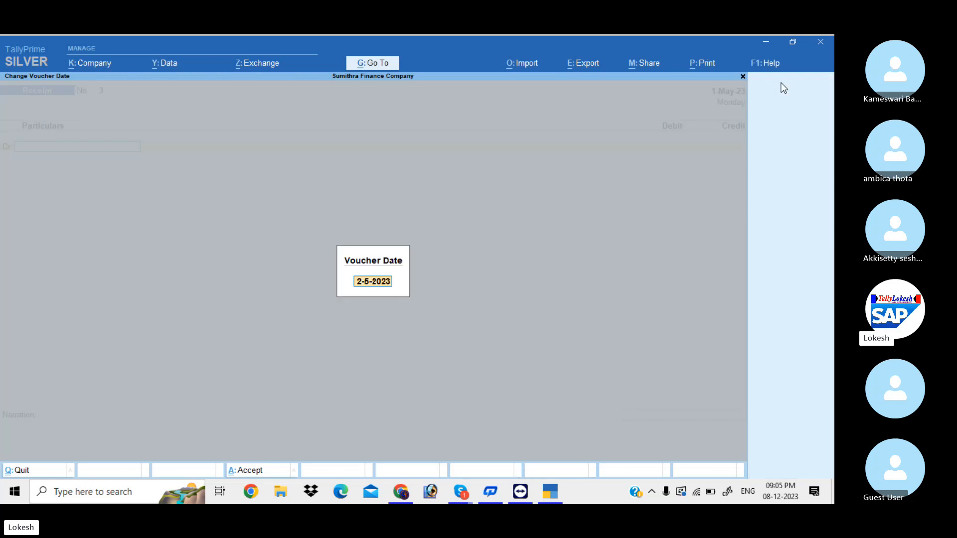
type("1-6")
key("Return")
type("b")
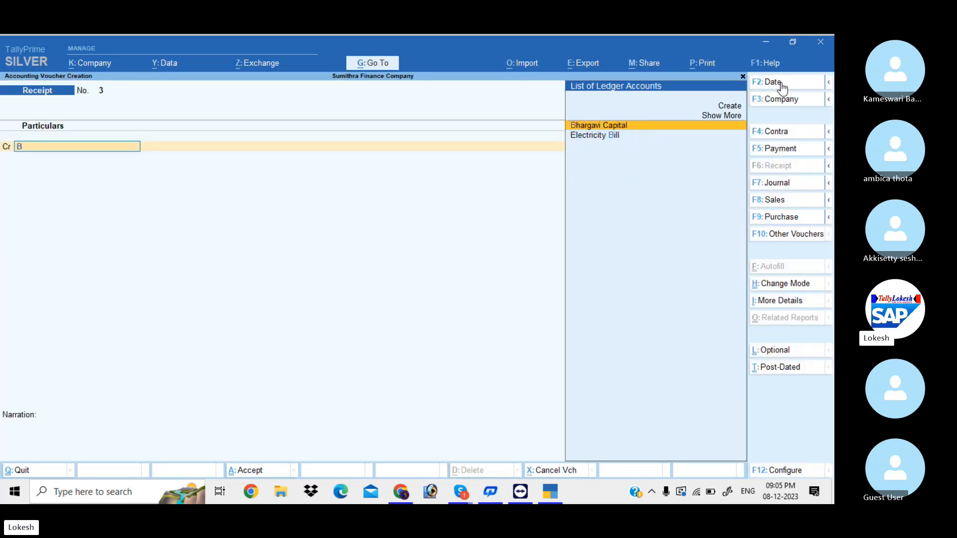
key("Return")
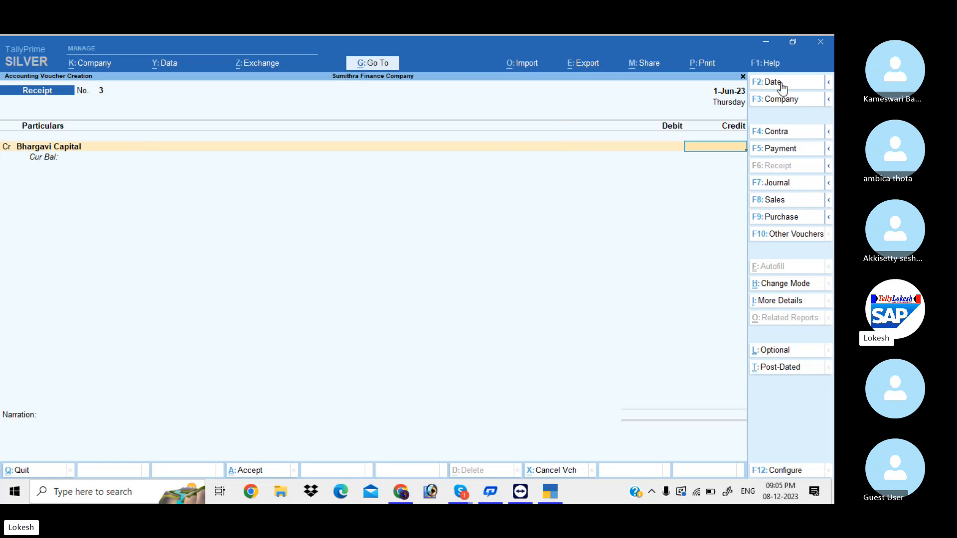
type("400000")
key("Return")
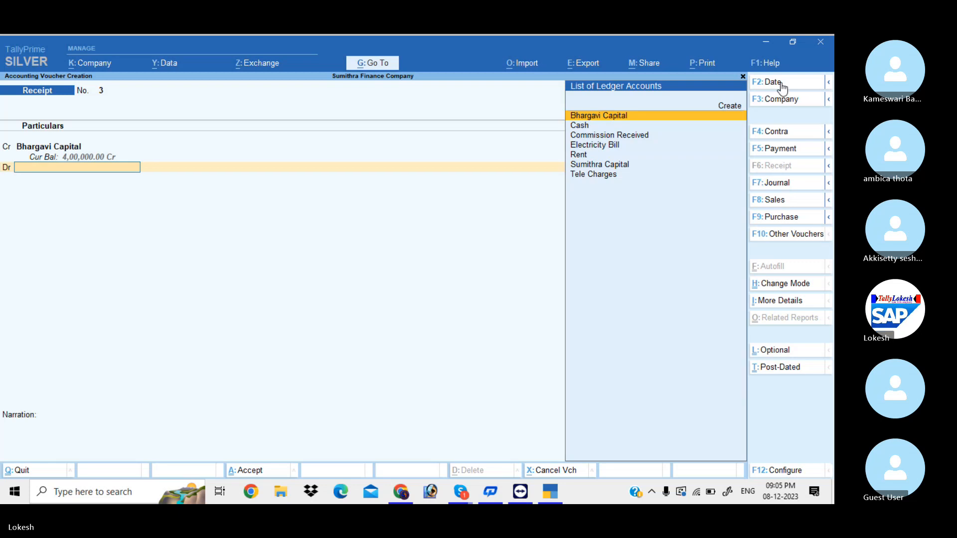
key("Down")
key("Return")
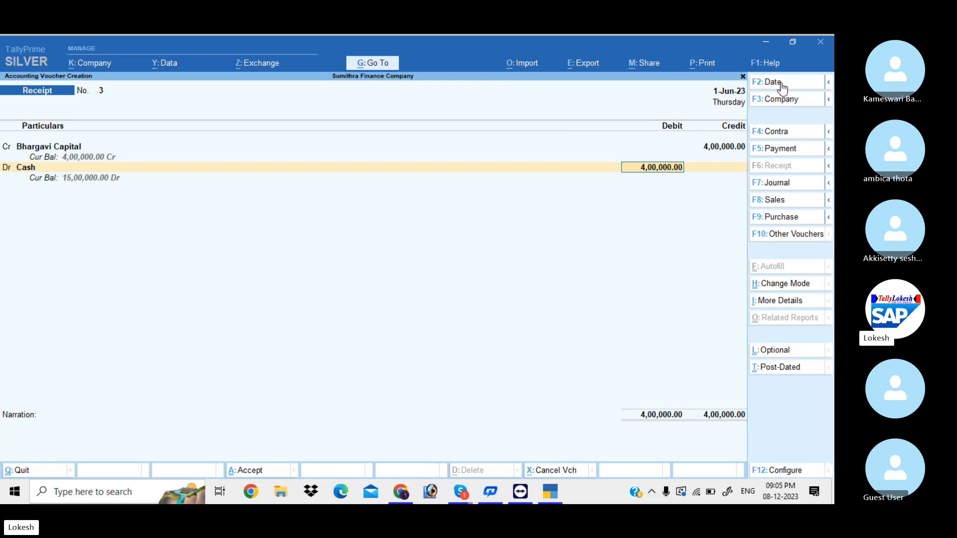
key("Return")
key("Return")
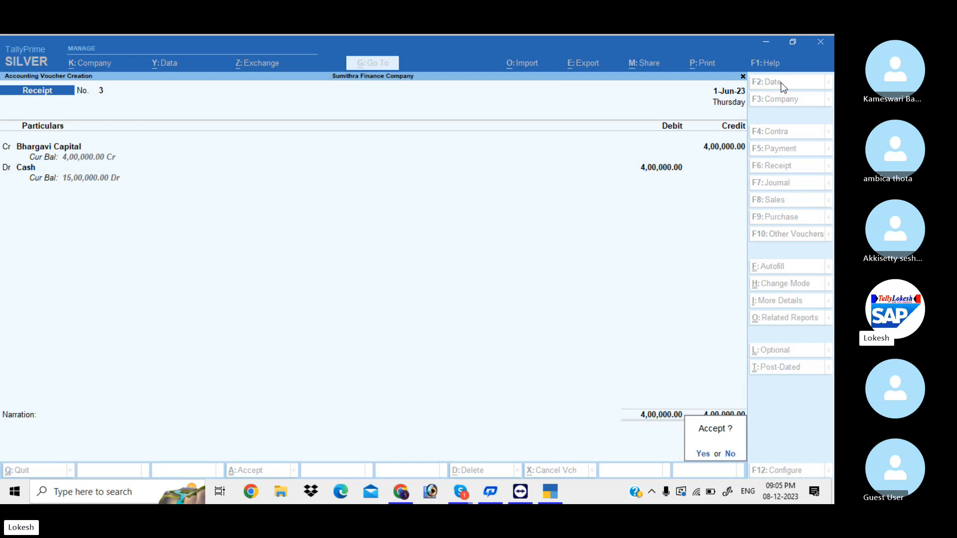
key("Return")
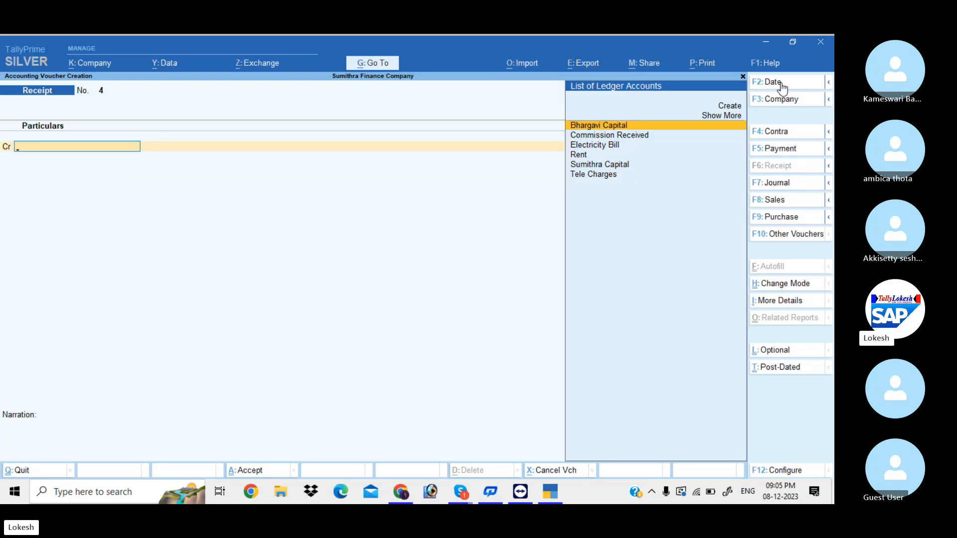
Enter a Payment voucher debiting Sumithra Capital 2,00,000 and crediting Cash, and save it
left_click(784, 150)
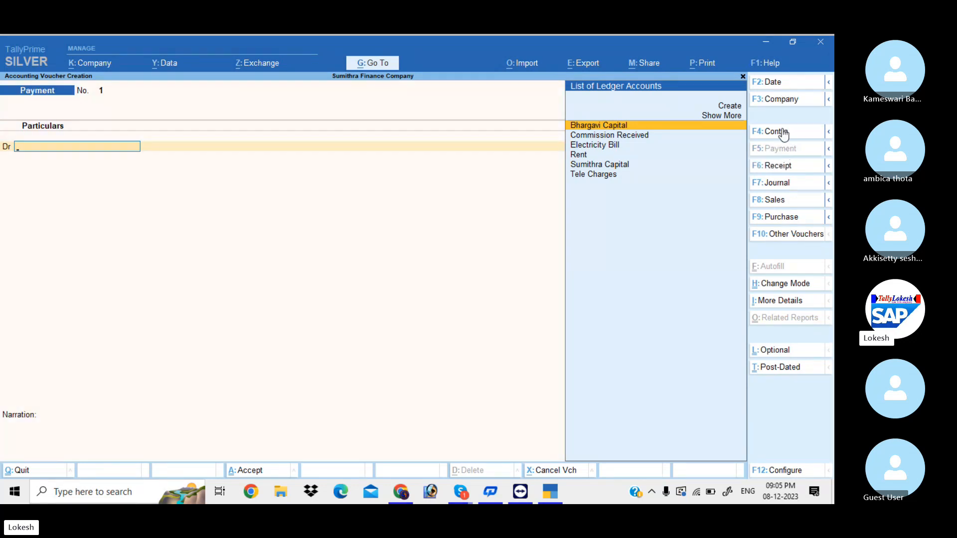
left_click(778, 86)
type("1-4")
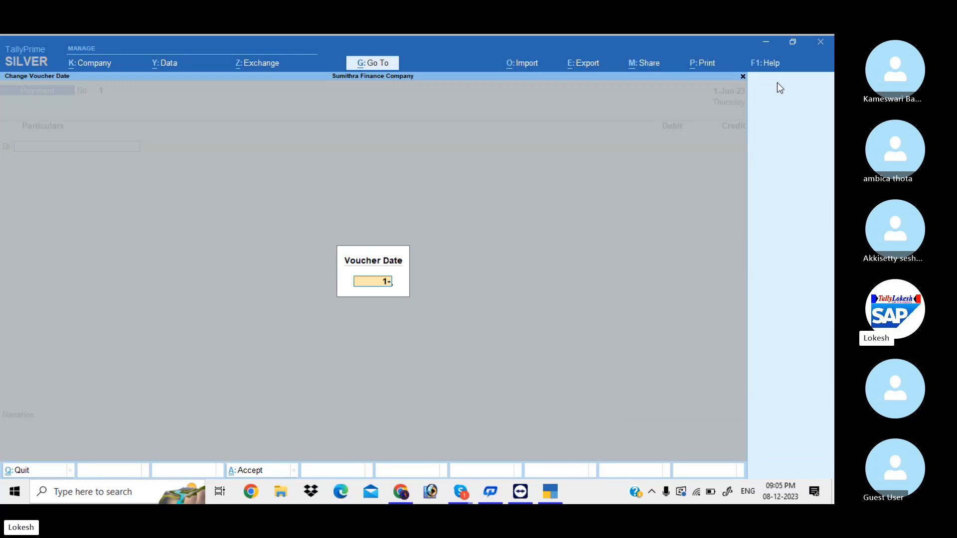
key("Return")
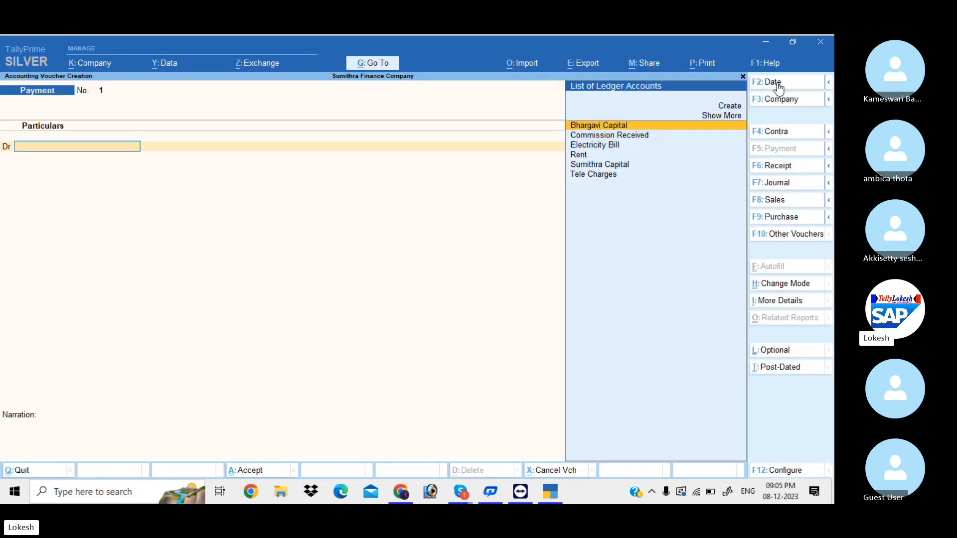
type("S")
key("Return")
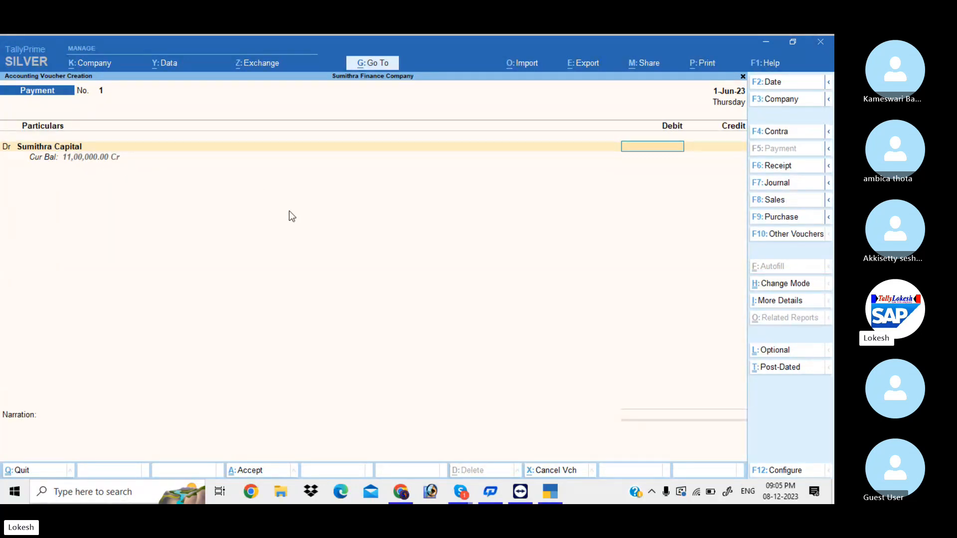
type("200000")
key("Return")
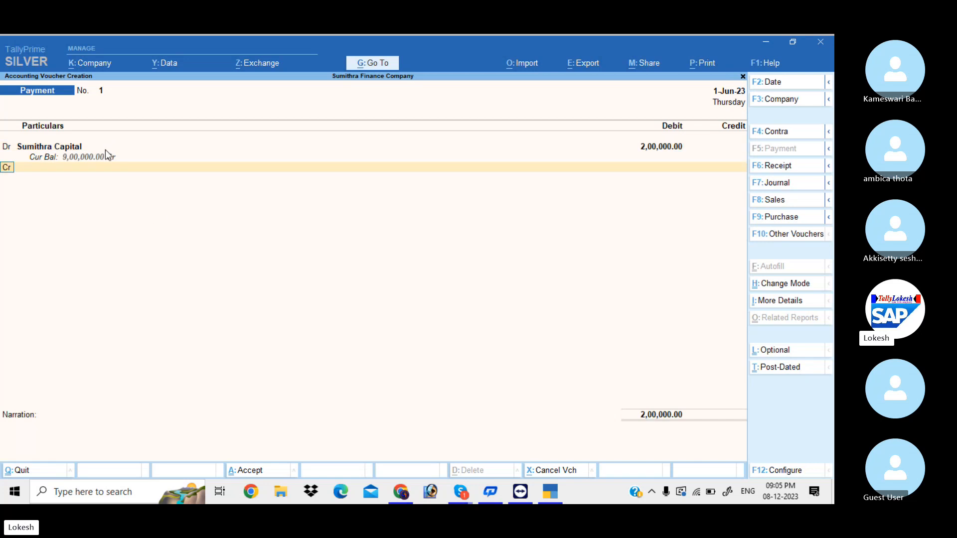
key("Return")
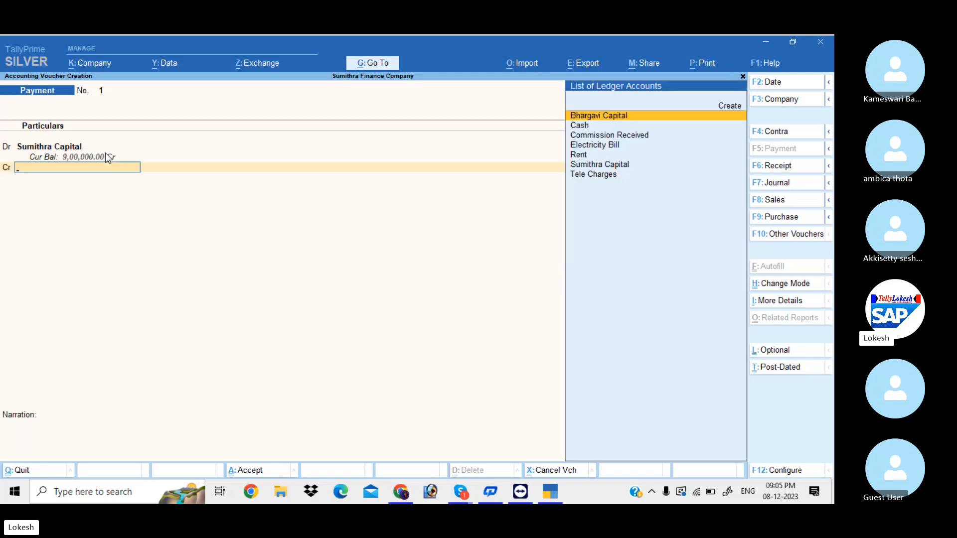
type("C")
key("Return")
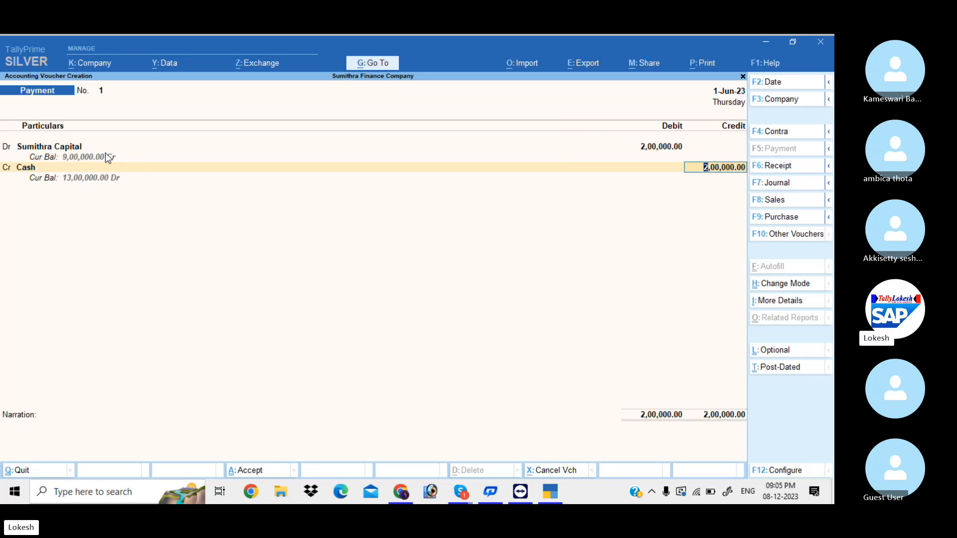
key("Return")
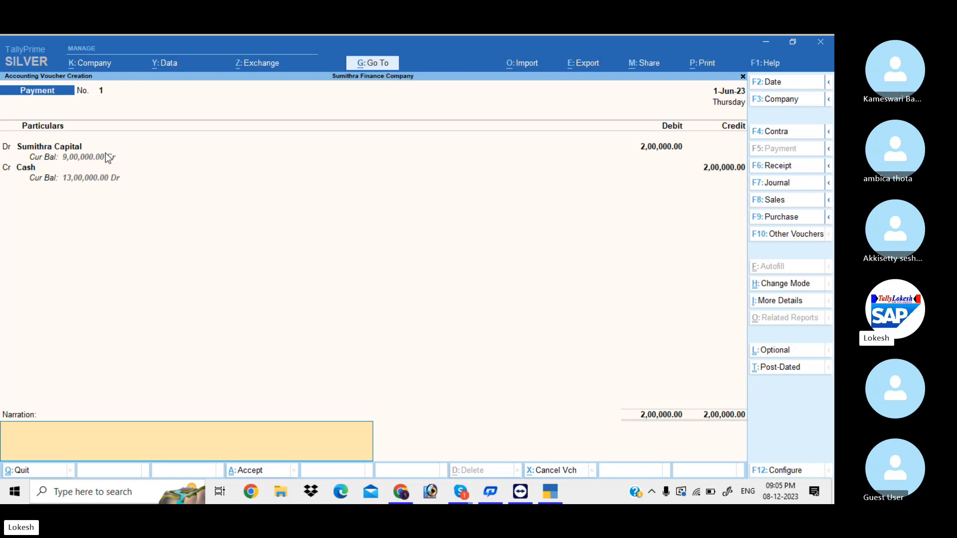
key("Return")
key("Return")
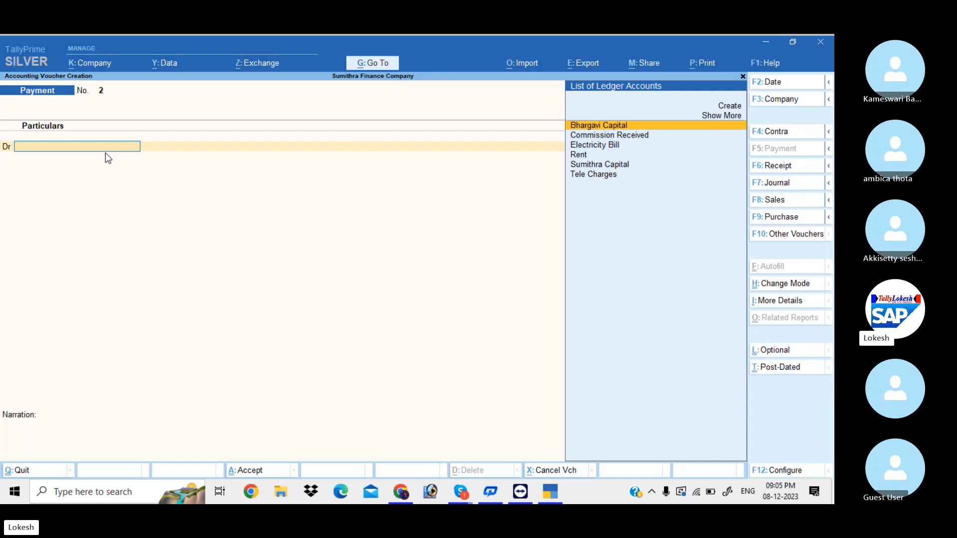
Enter Receipt No. 4 crediting Bhargavi Capital 1,00,000 and debiting Cash 1,00,000
left_click(795, 172)
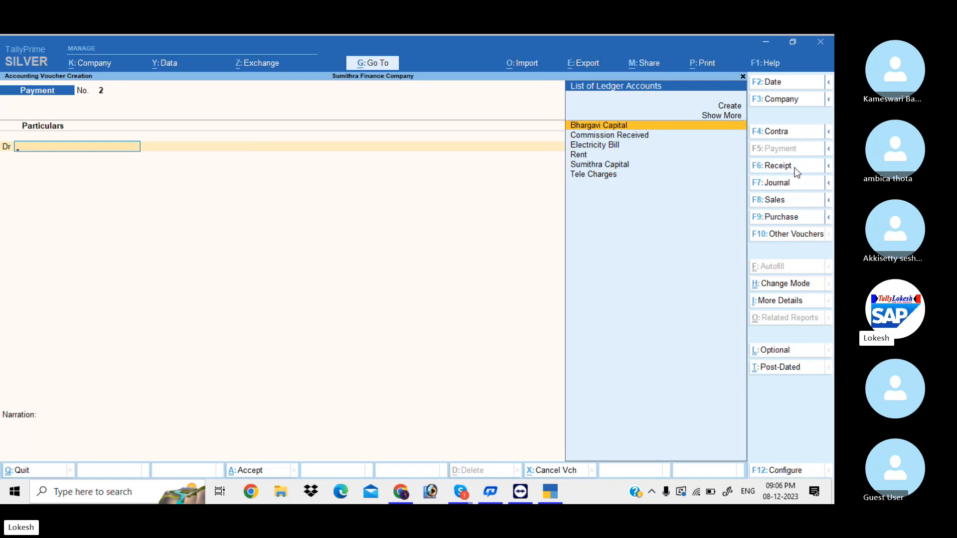
left_click(774, 82)
type("1-")
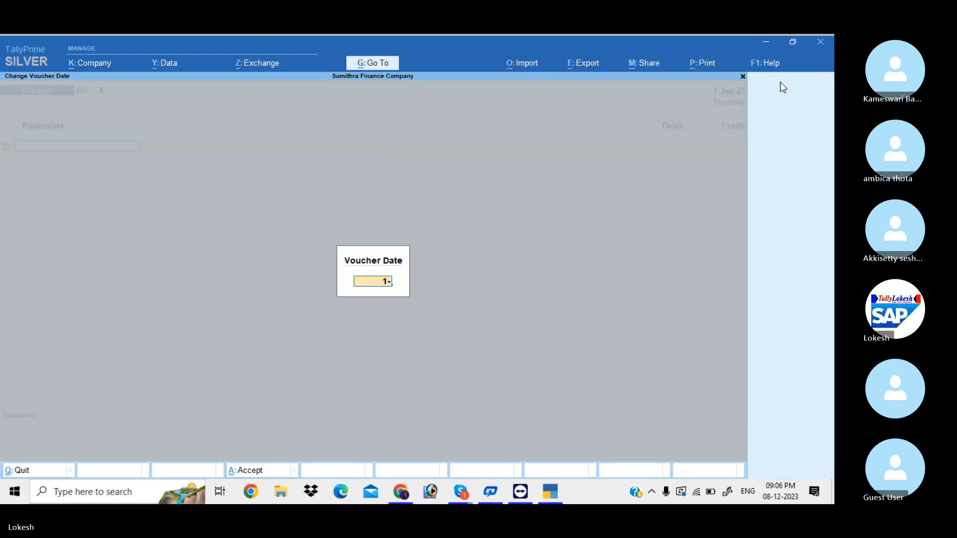
type("6")
key("Return")
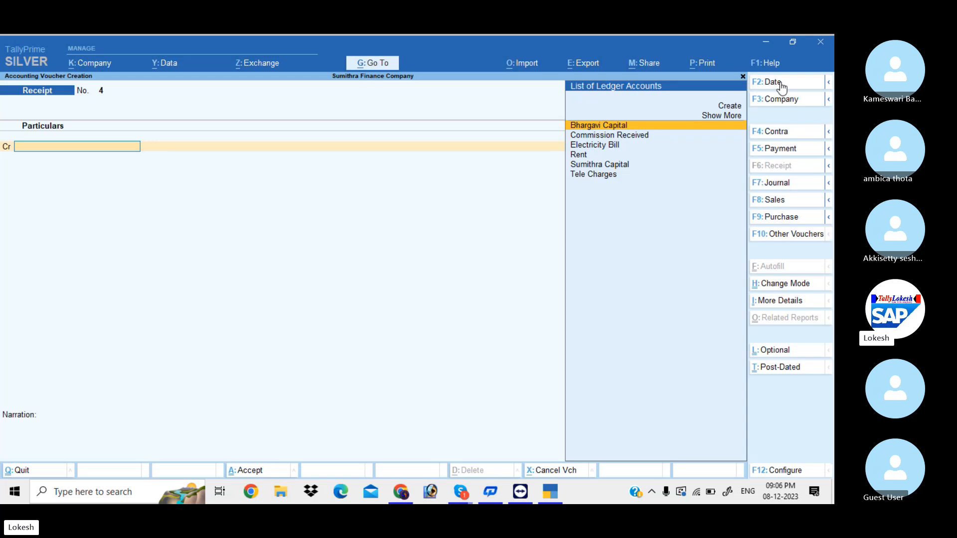
type("b")
key("Return")
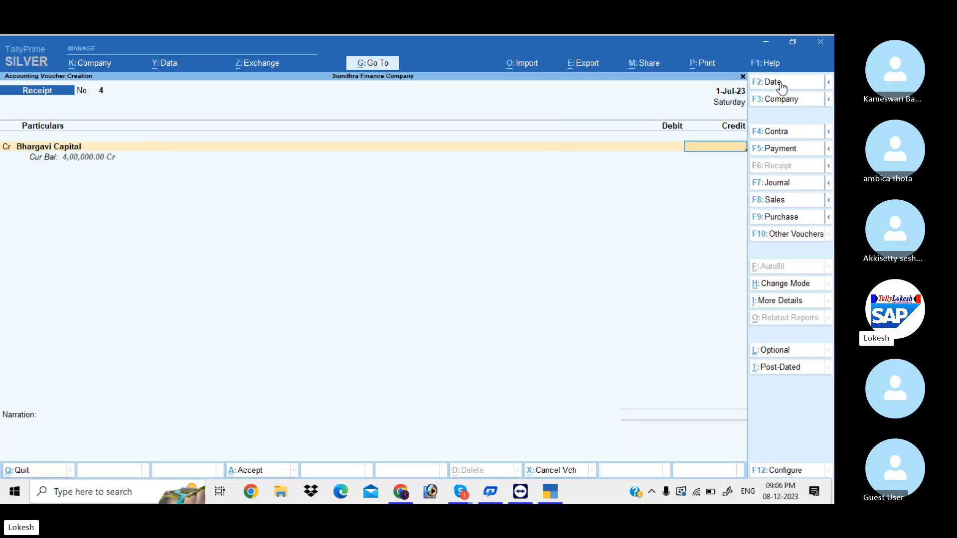
type("100000")
key("Return")
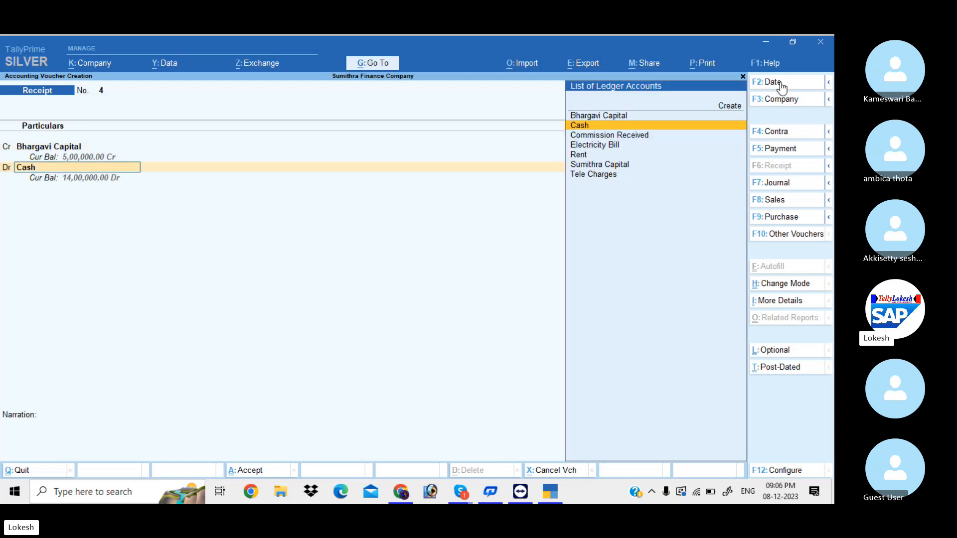
key("Return")
key("Return")
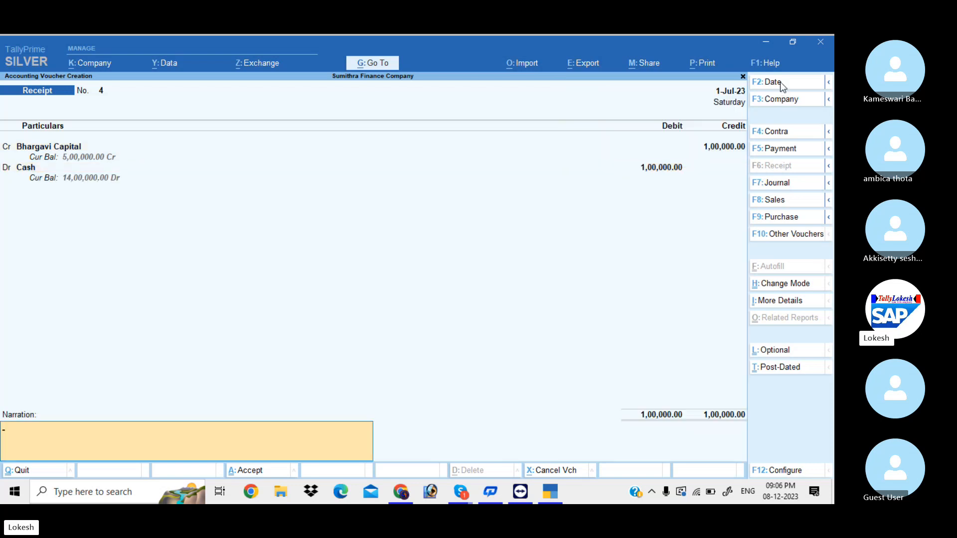
key("Return")
key("Return")
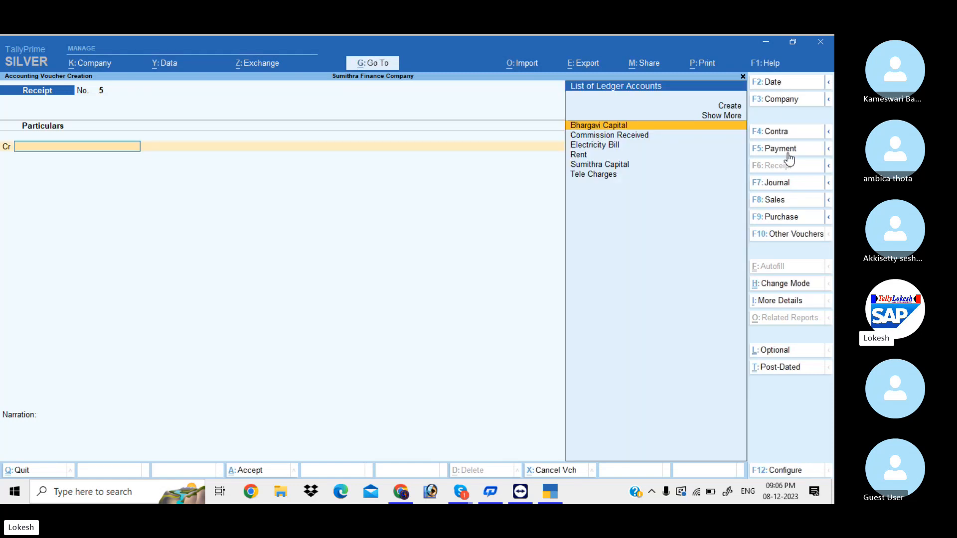
Date the payment 1-8, debit Bhargavi Capital 1,00,000, credit Cash, and save Payment No. 2
left_click(783, 84)
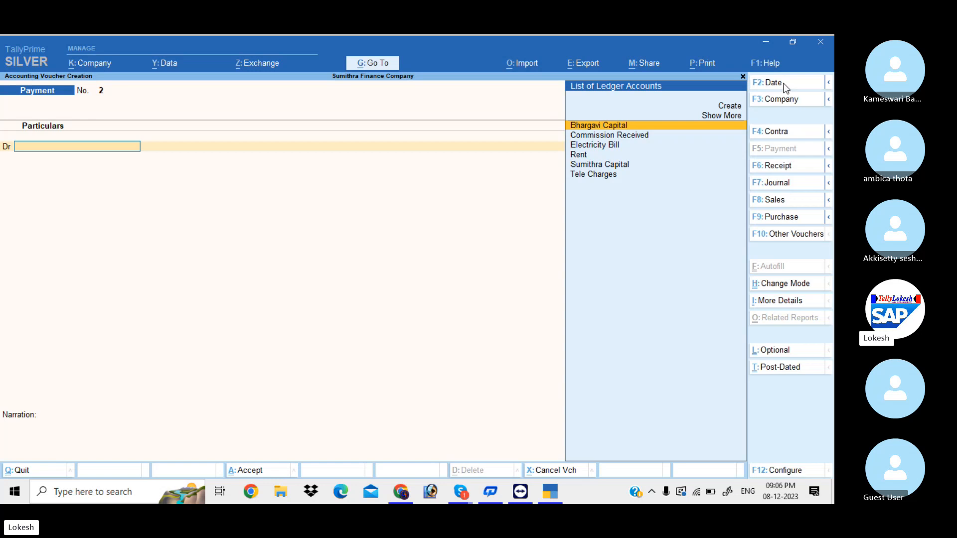
type("1-8")
key("Return")
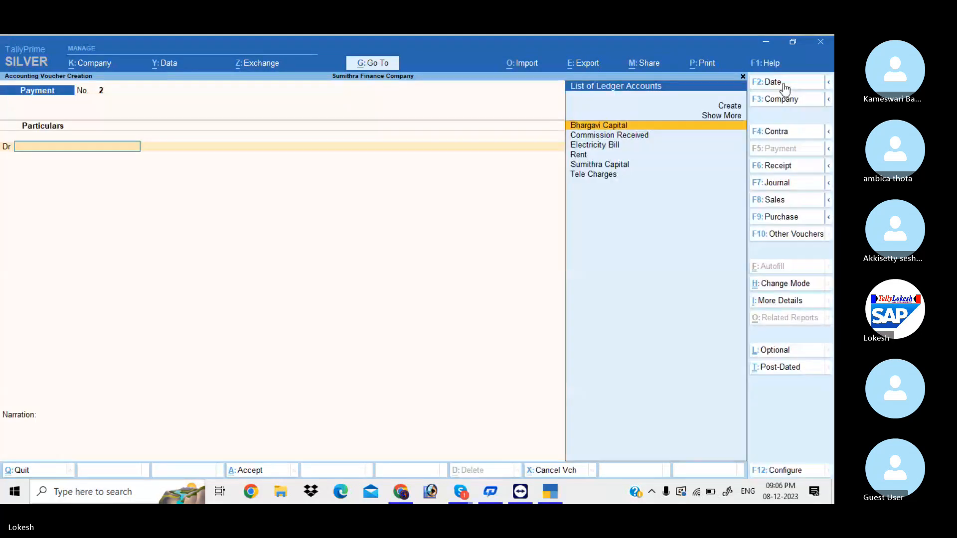
key("Return")
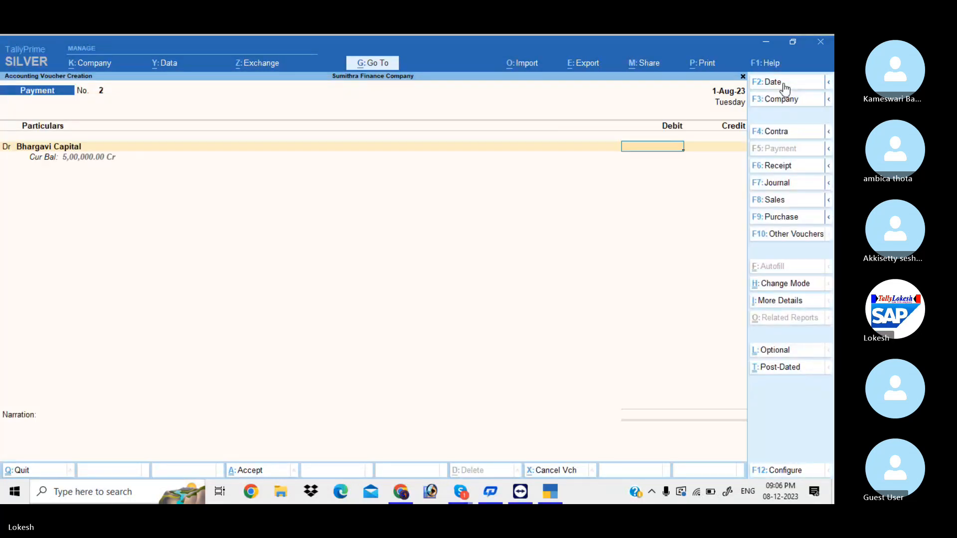
type("100000")
key("Return")
key("Down")
key("Return")
key("Return")
key("Return")
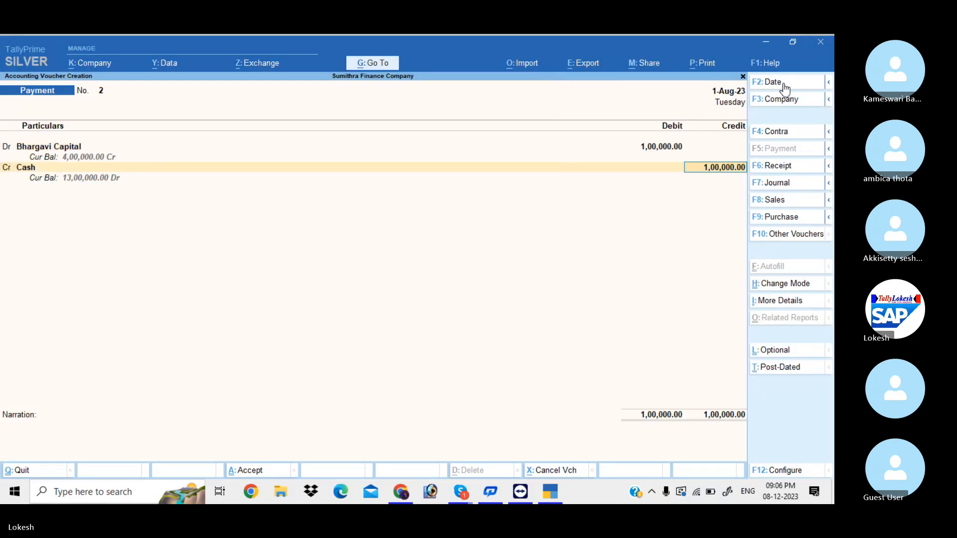
key("Return")
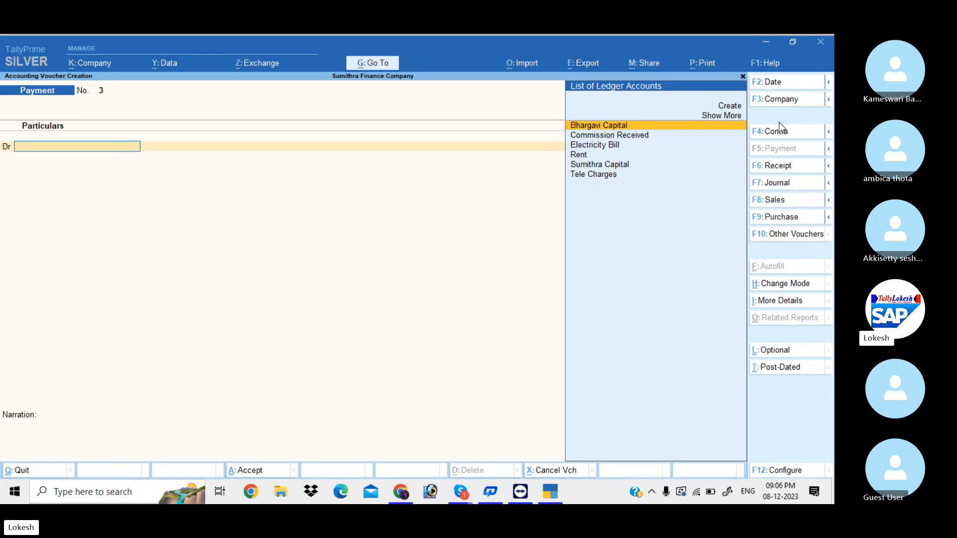
Switch to Receipt dated 2-8, credit Sumithra Capital 2,00,000 against Cash, and save it
left_click(780, 168)
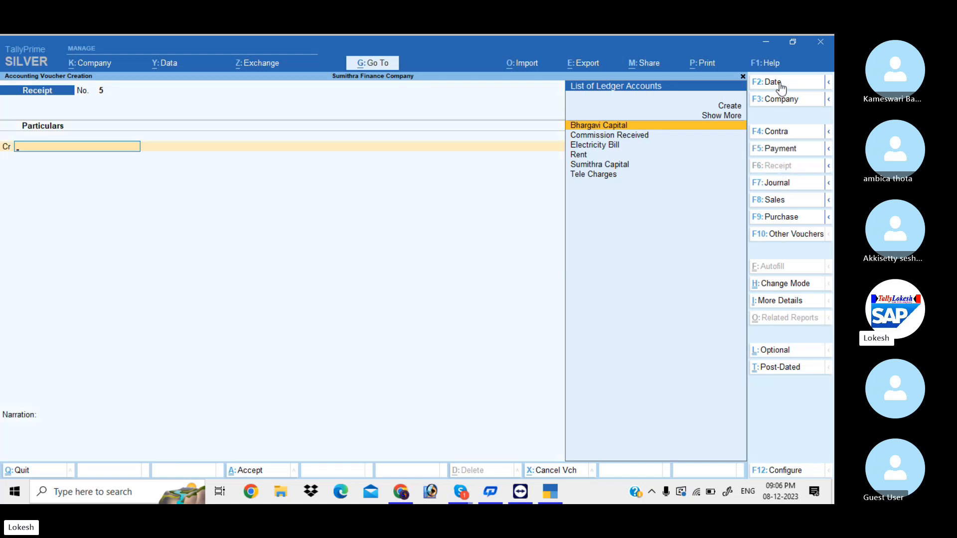
left_click(780, 83)
type("2-8")
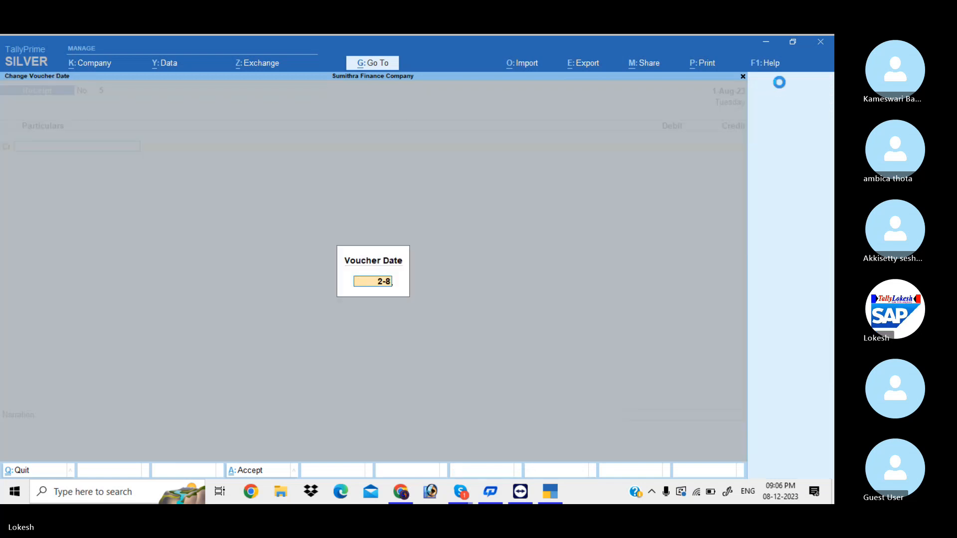
key("Return")
type("S")
key("Return")
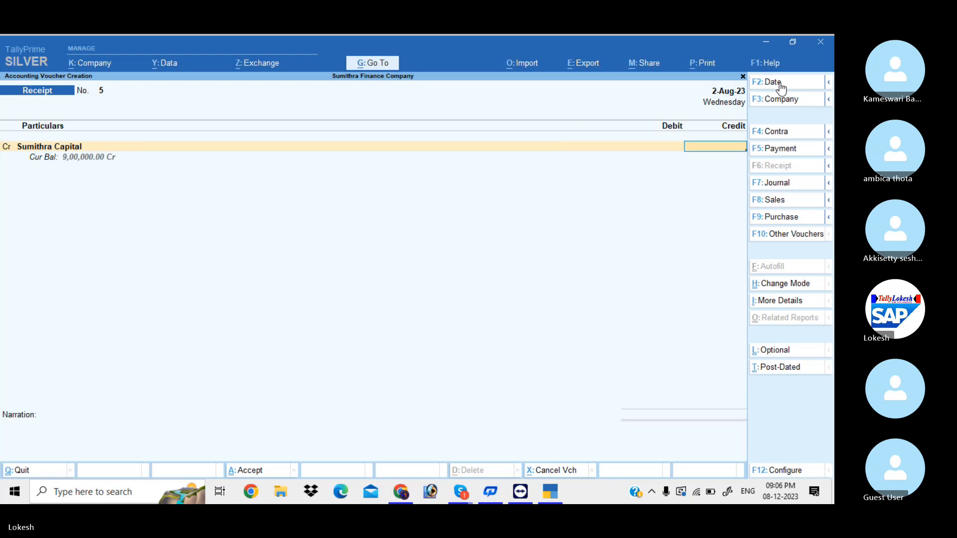
type("200")
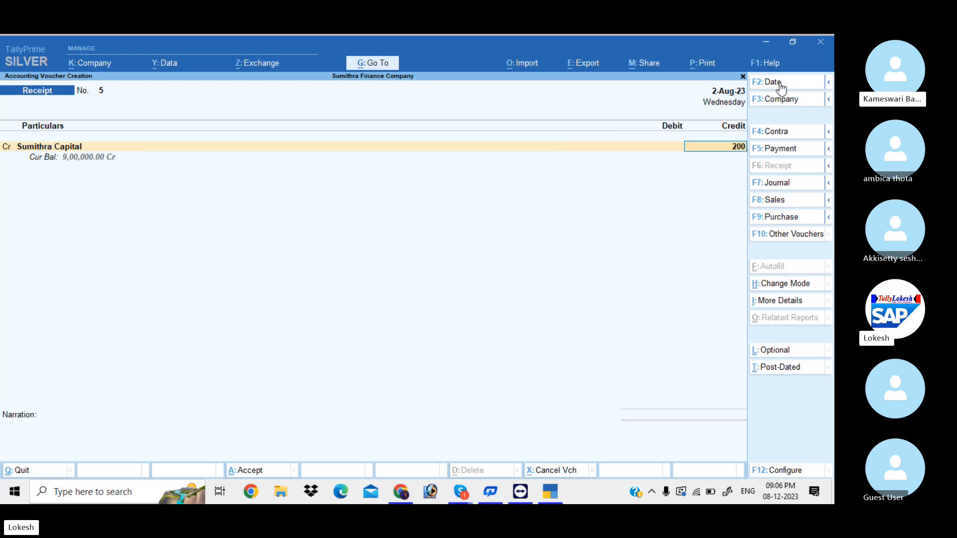
type("000")
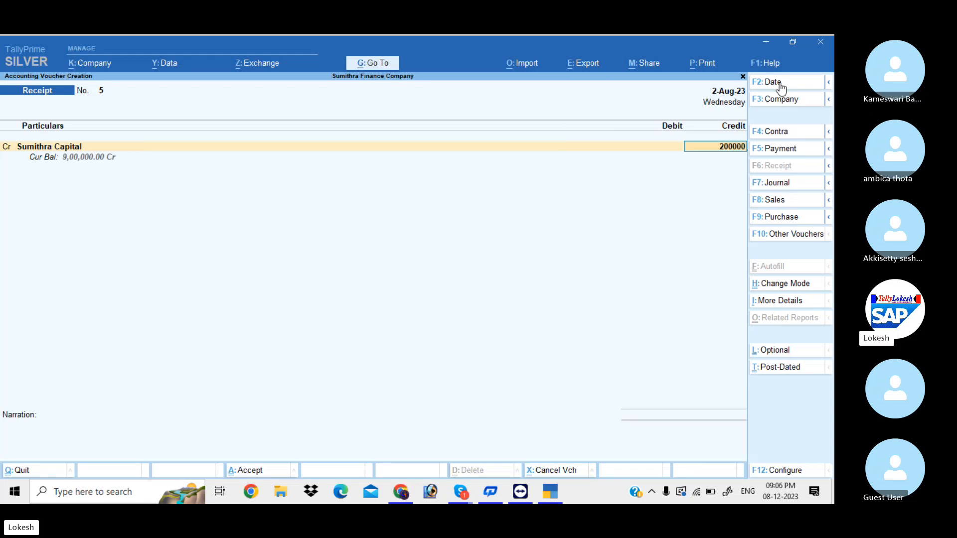
key("Return")
key("Return")
key("Return")
key("Return")
key("Return")
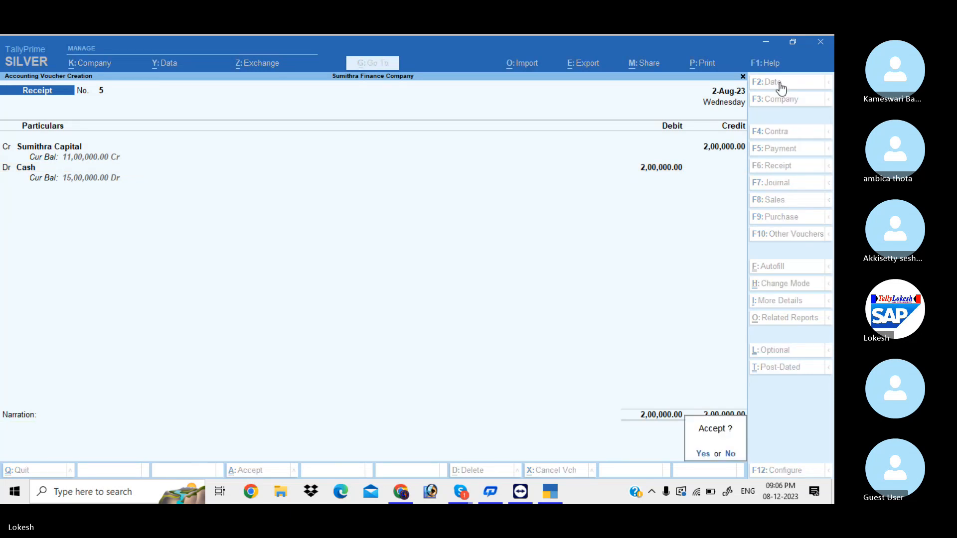
key("Return")
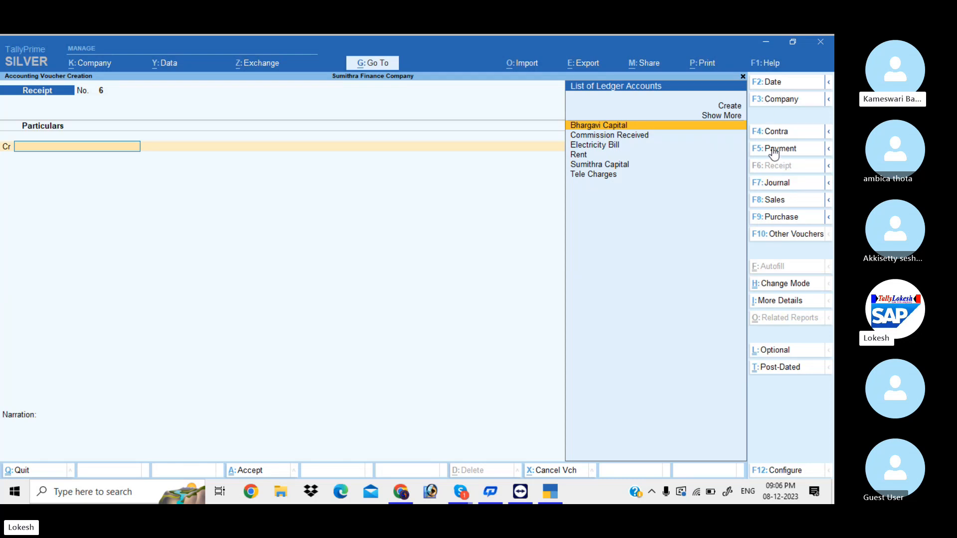
Save Receipt No. 6 dated 2-9: Bhargavi Capital credited 6,00,000, Cash debited
left_click(785, 86)
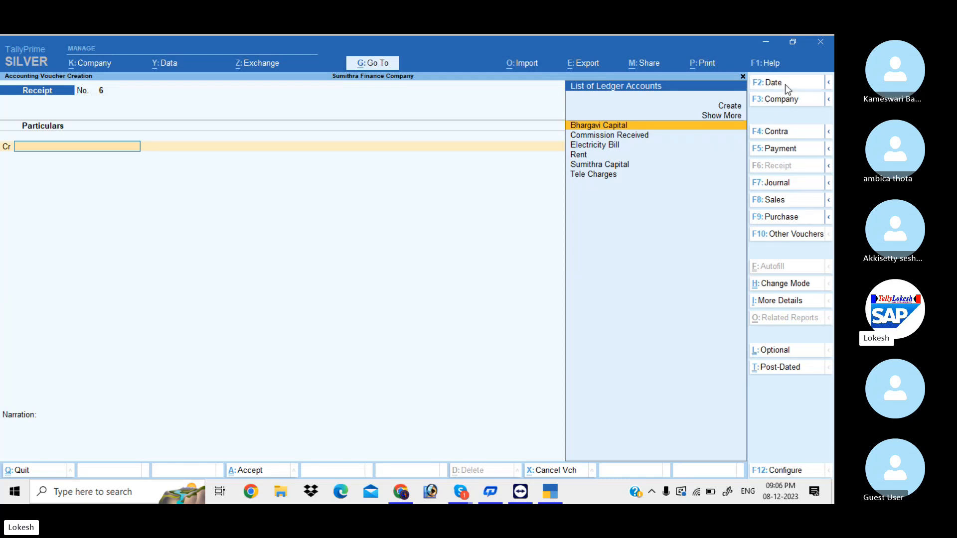
key("BackSpace")
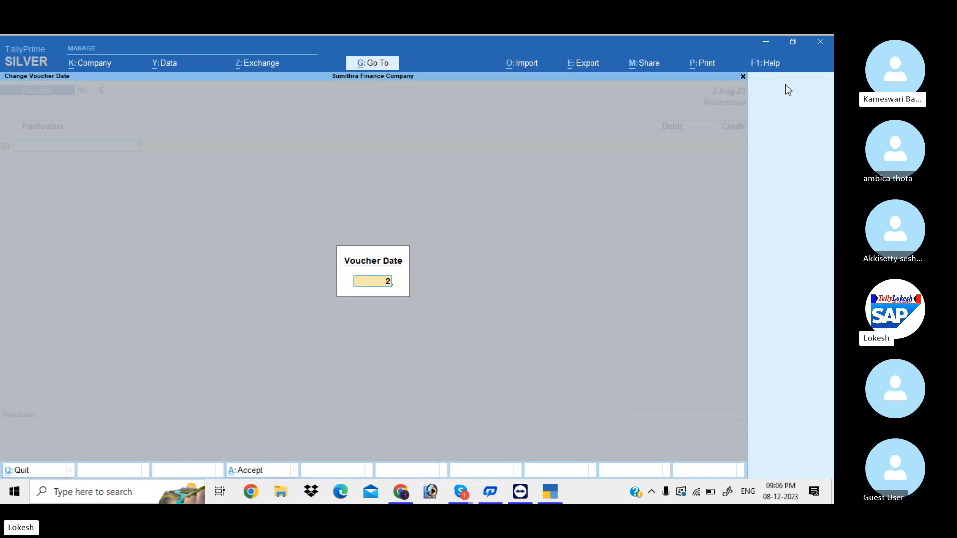
type("2-9")
key("Return")
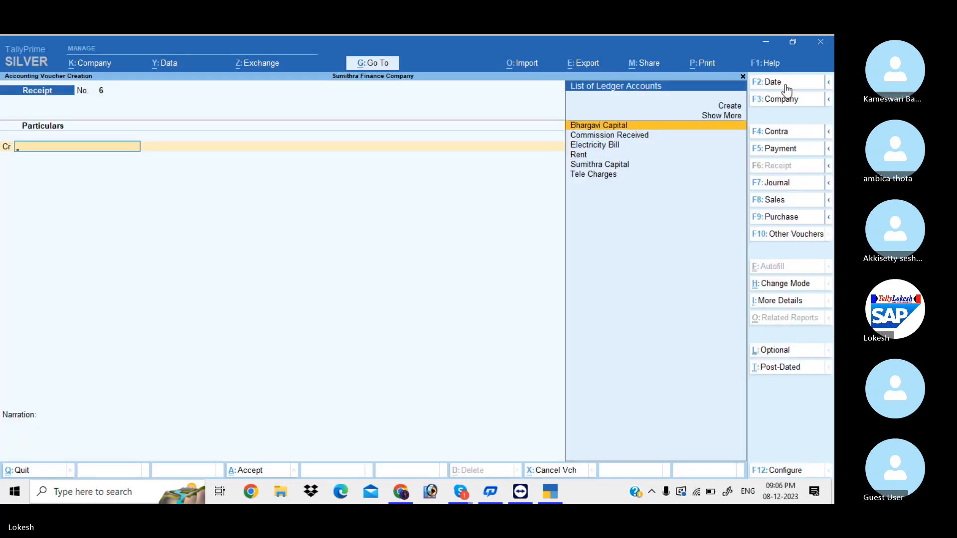
type("b")
key("Return")
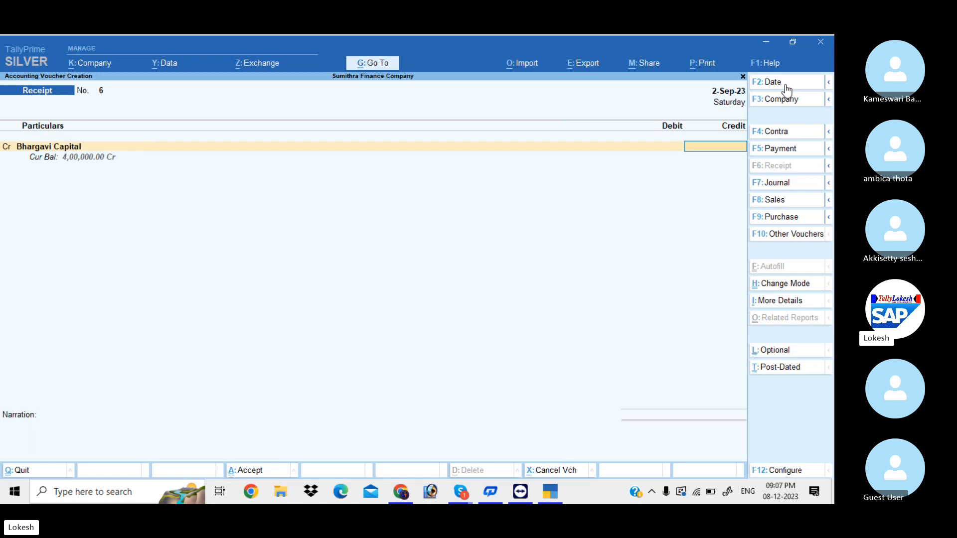
type("60000")
key("Return")
key("Return")
key("Return")
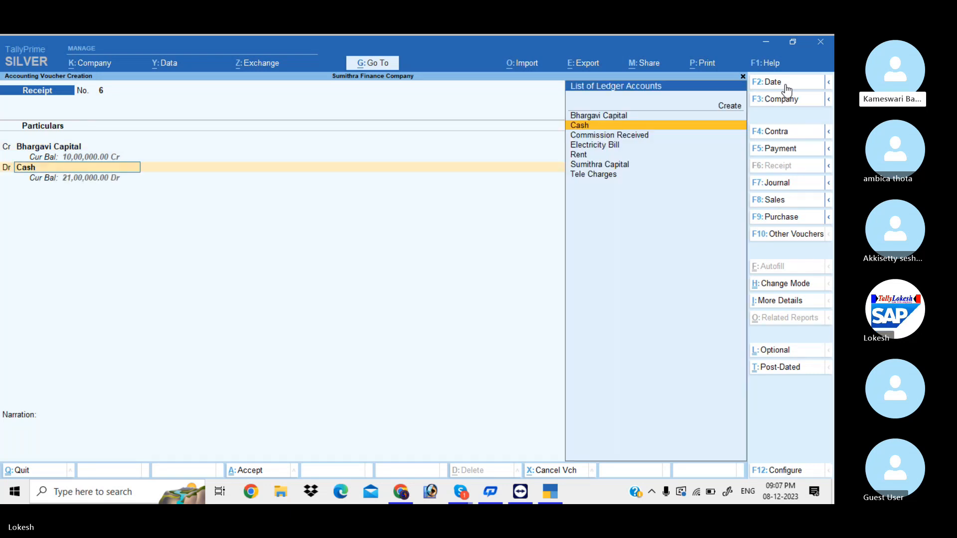
key("Return")
key("Return")
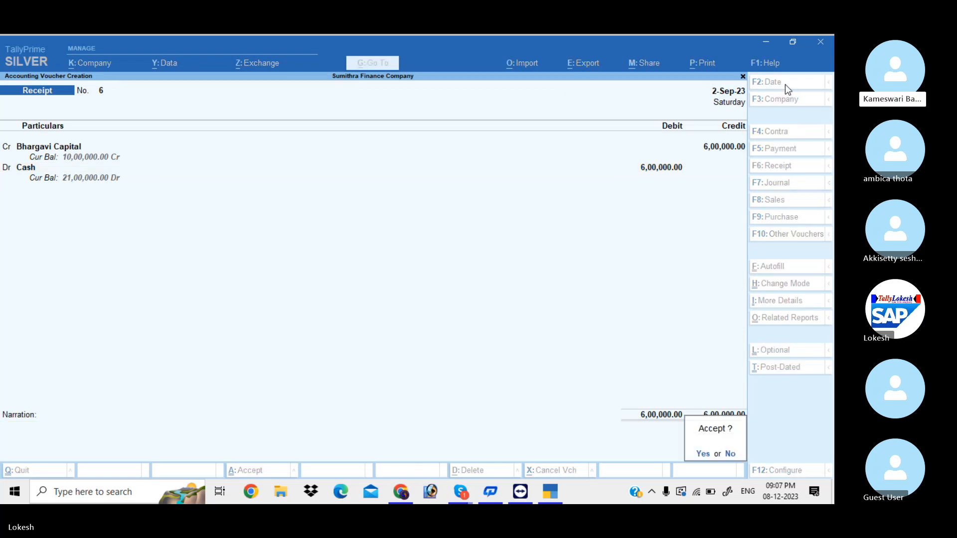
key("Return")
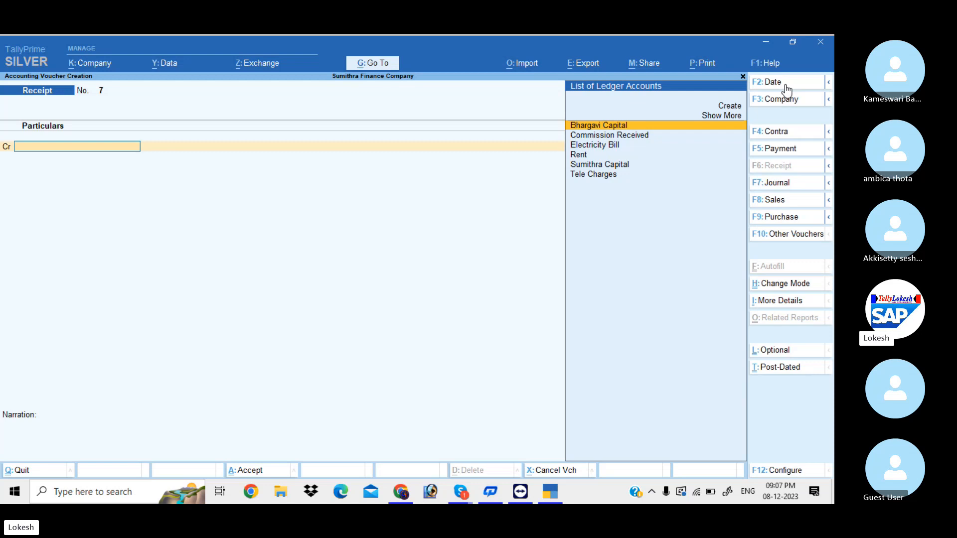
Save Payment No. 3 dated 1-10: Sumithra Capital debited 3,00,000, Cash credited
left_click(792, 148)
left_click(790, 83)
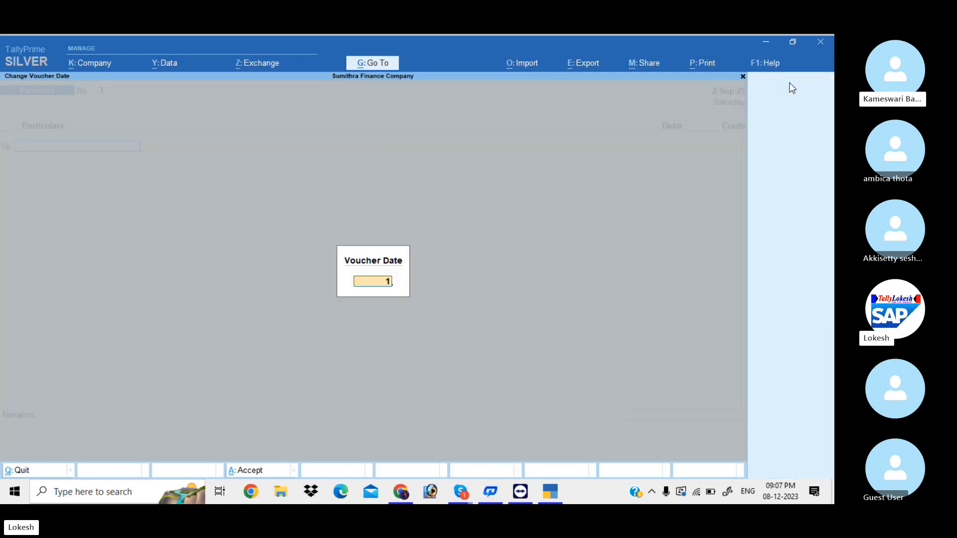
type("1-10")
key("Return")
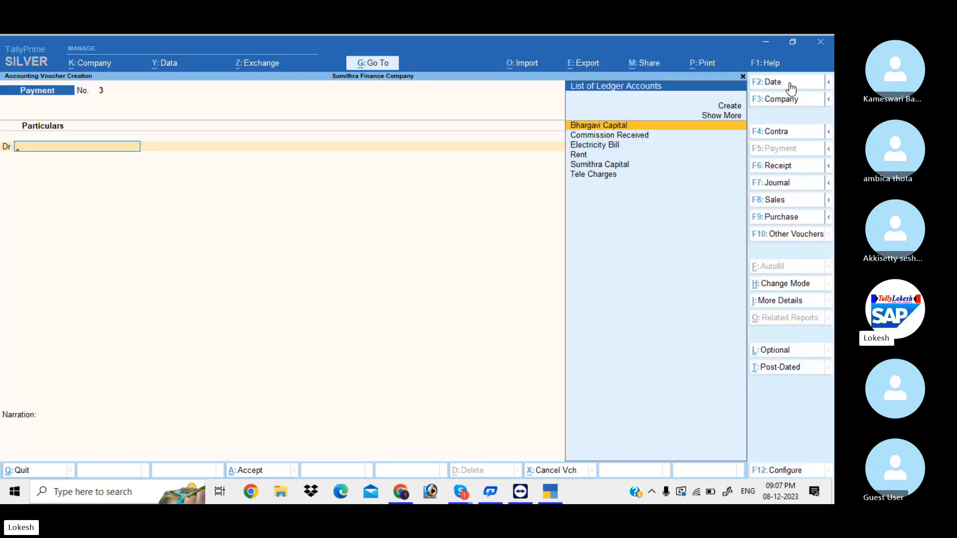
type("s")
key("Return")
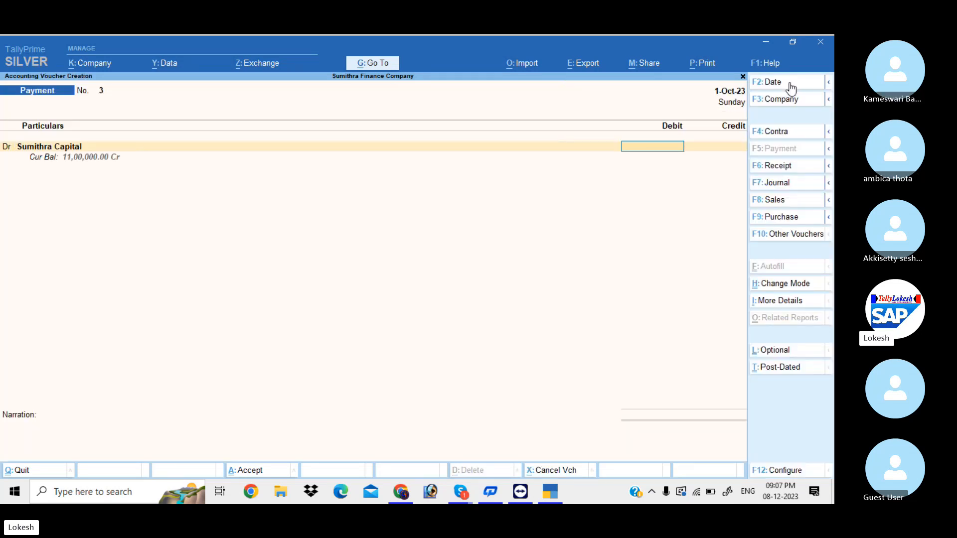
type("300000")
key("Return")
key("Return")
key("Return")
key("Return")
key("Return")
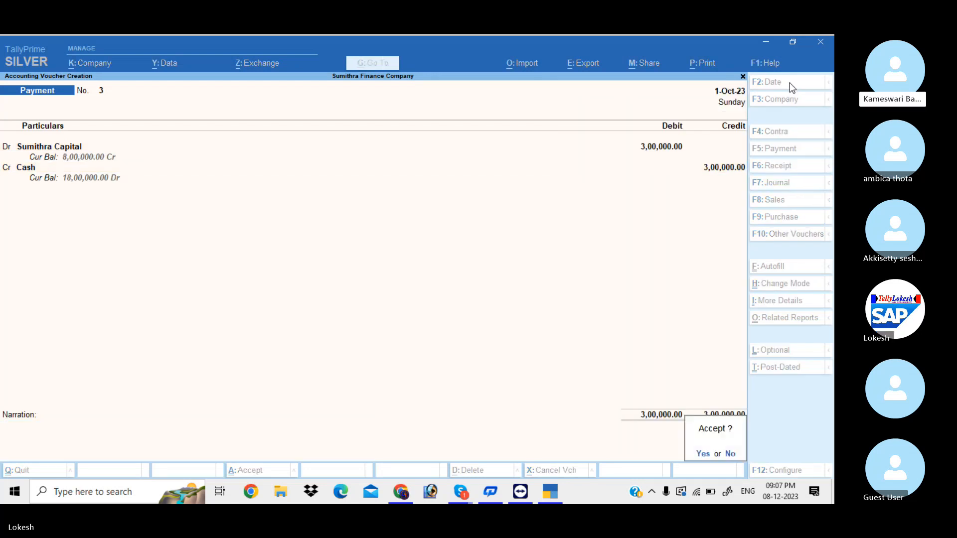
key("Return")
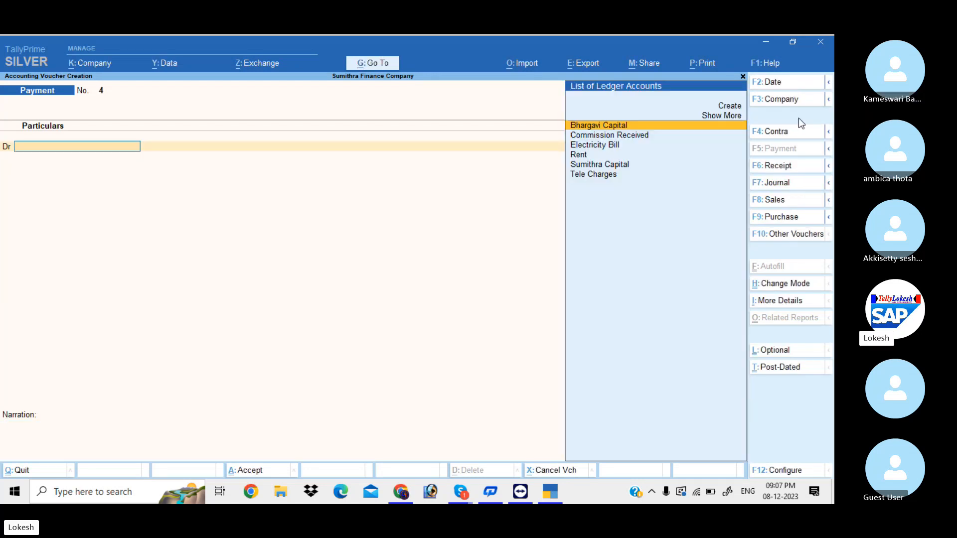
Save Receipt No. 7 dated 1-11: Bhargavi Capital credited 1,00,000, Cash debited
left_click(793, 164)
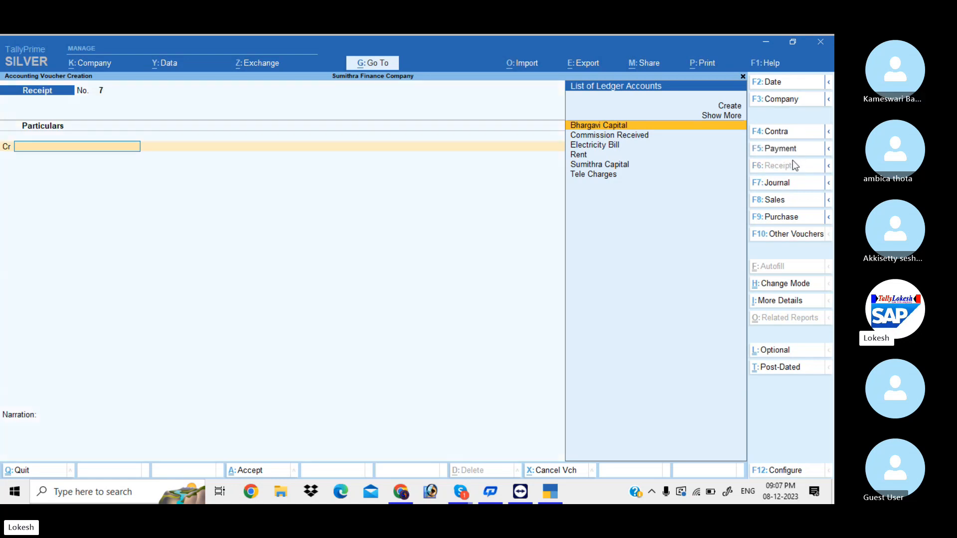
left_click(782, 89)
type("1-11")
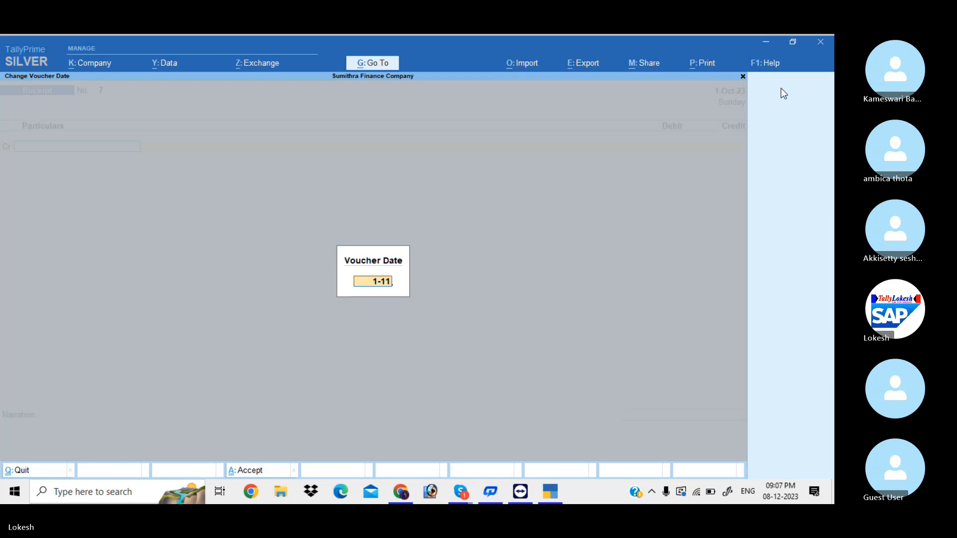
key("Return")
type("B")
key("Return")
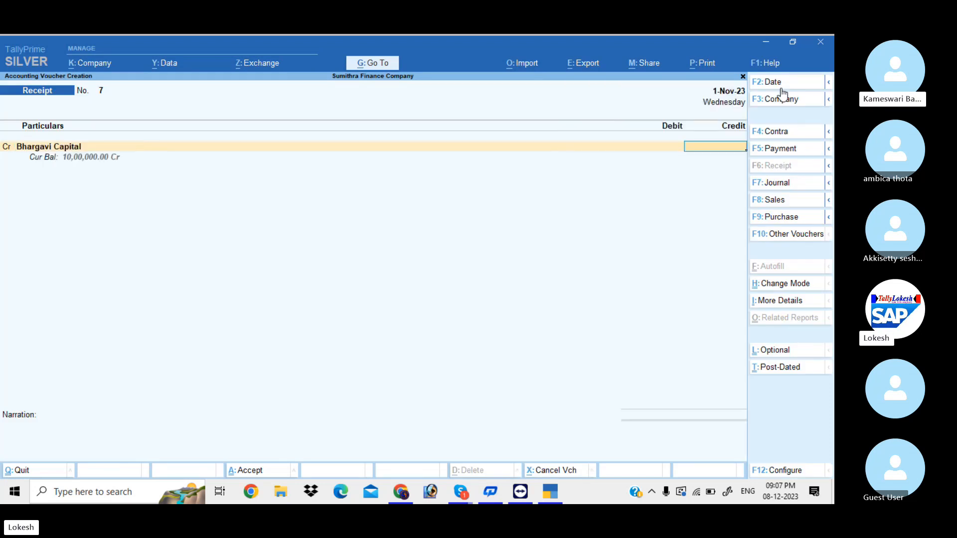
type("100000")
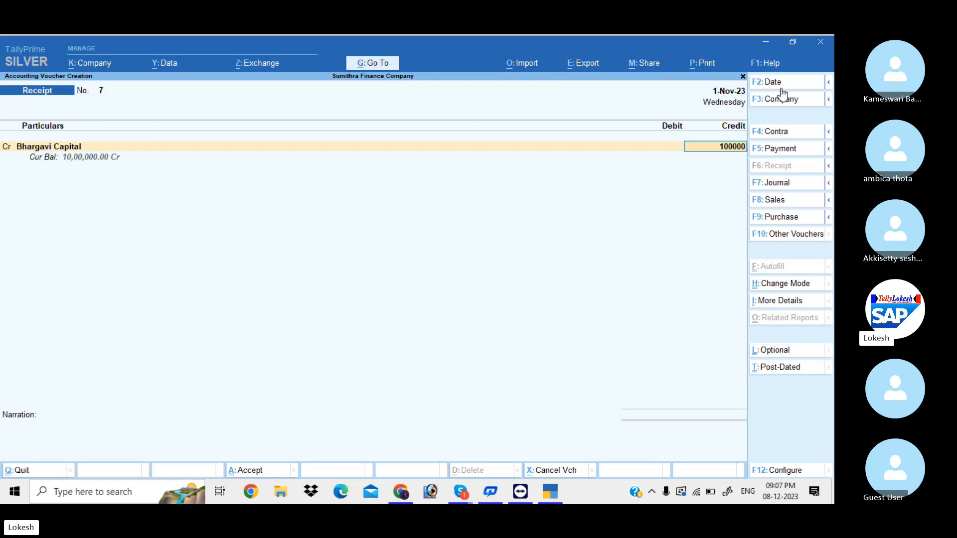
key("Return")
key("Return")
key("Return")
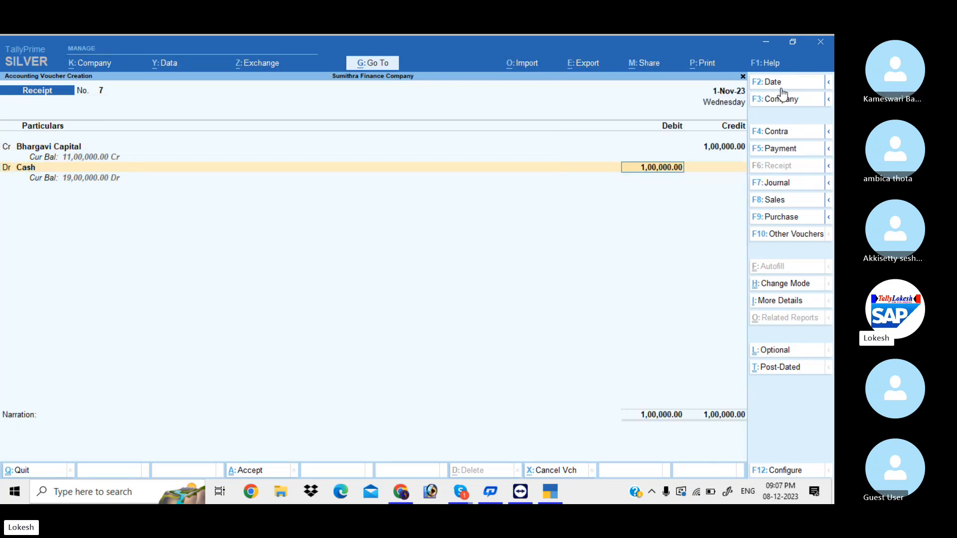
key("Return")
key("Return")
key("Return")
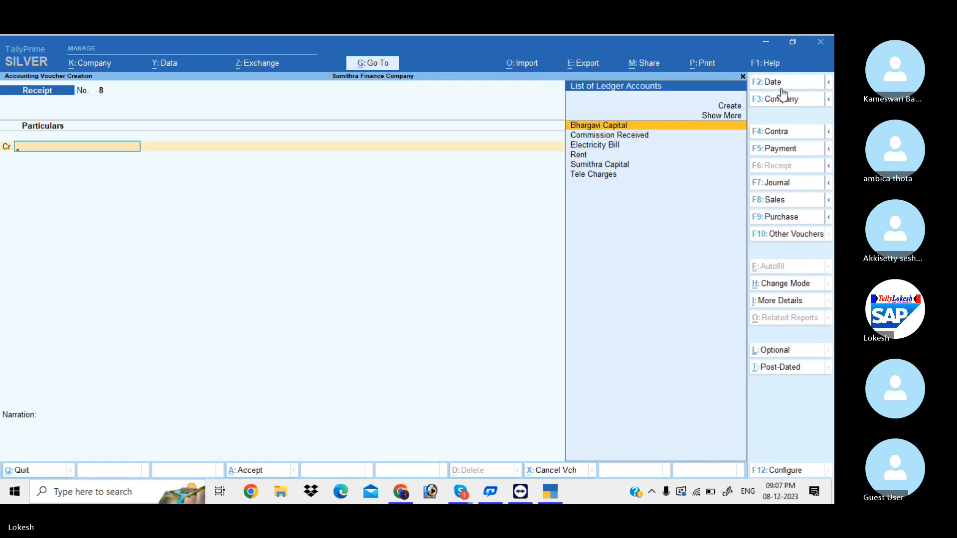
Enter Payment No. 4 dated 1-12 debiting Bhargavi Capital 2,00,000 and crediting Cash
left_click(787, 149)
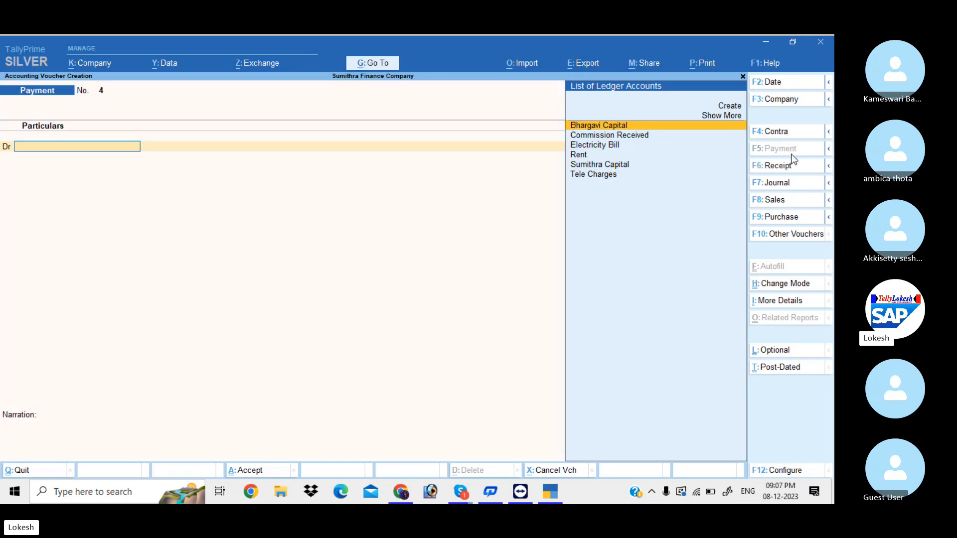
left_click(783, 81)
type("1-12")
key("Return")
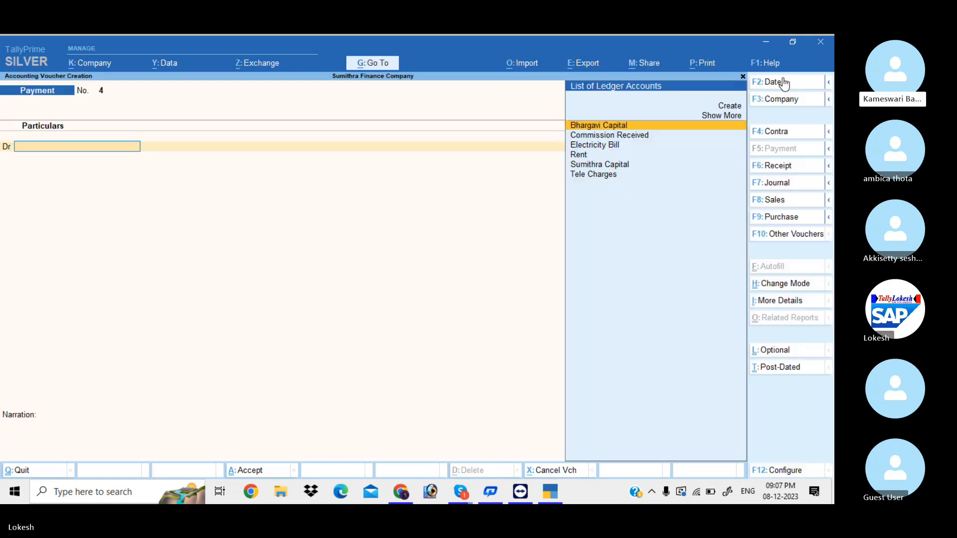
type("b")
key("Return")
type("200000")
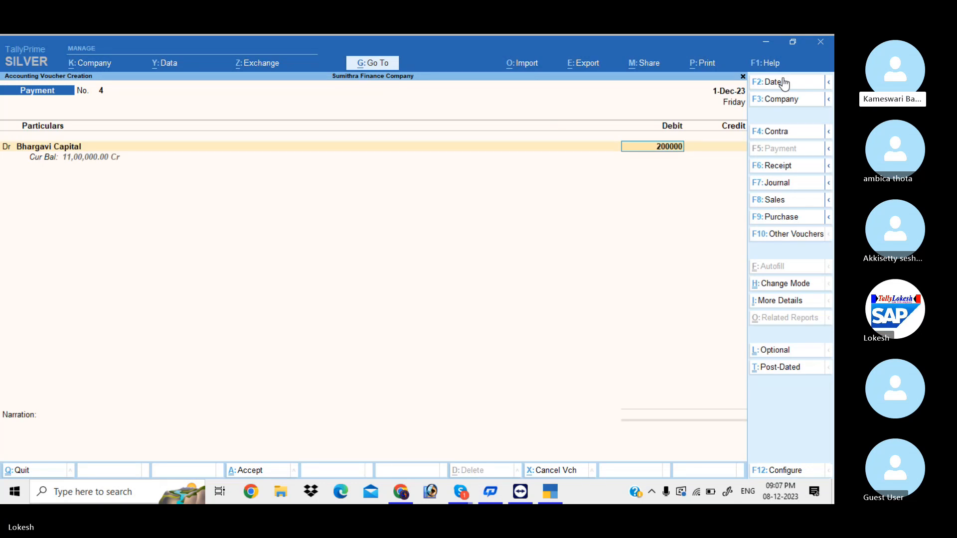
key("Return")
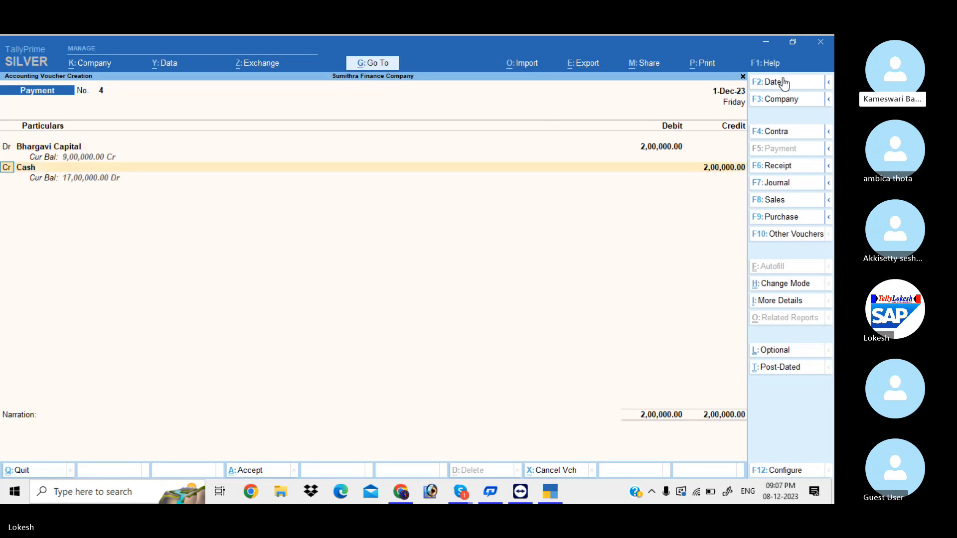
key("Return")
key("Return")
key("Return")
key("Return")
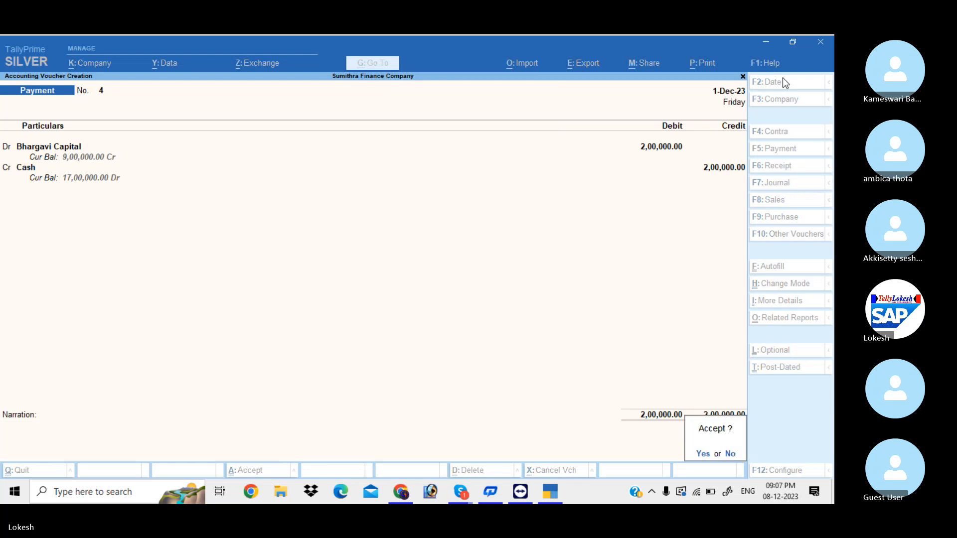
key("Return")
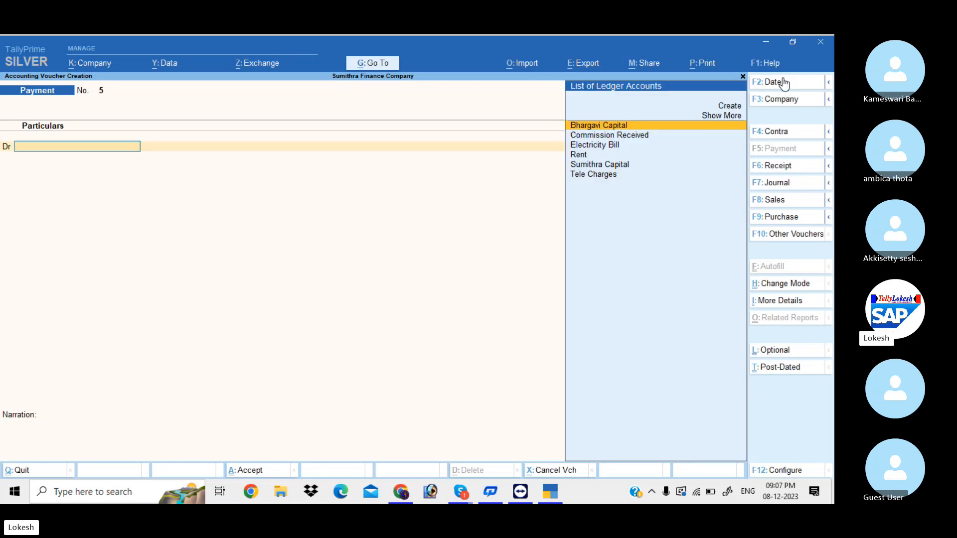
Record Payment voucher 5 on 31-Mar-24: Dr first partner's capital 1,00,000, Cr Cash, and save
left_click(783, 82)
type("31-3")
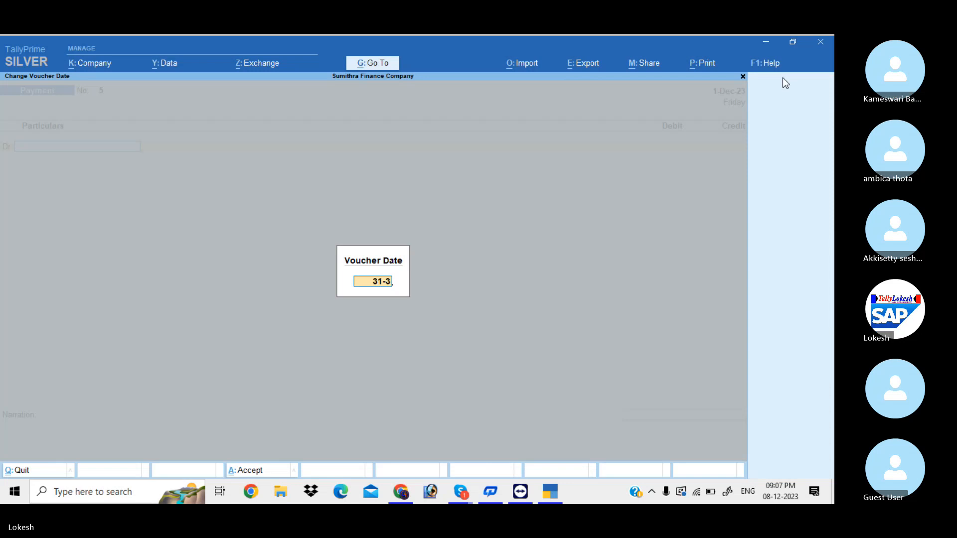
key("Return")
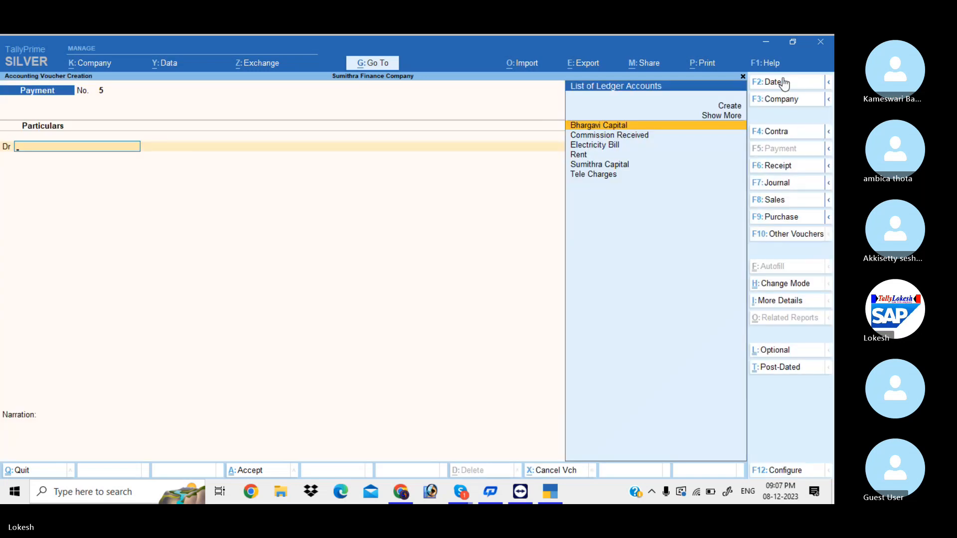
key("Return")
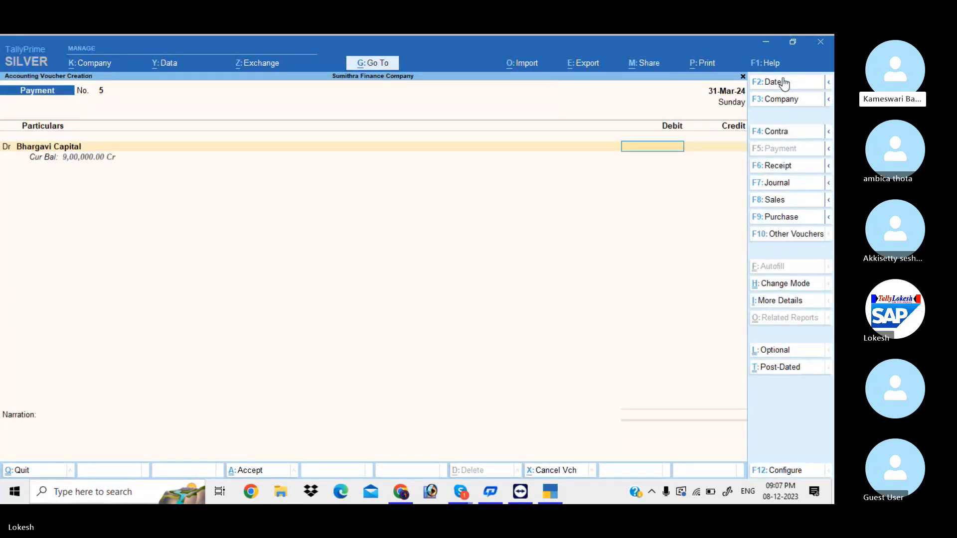
type("100000")
key("Return")
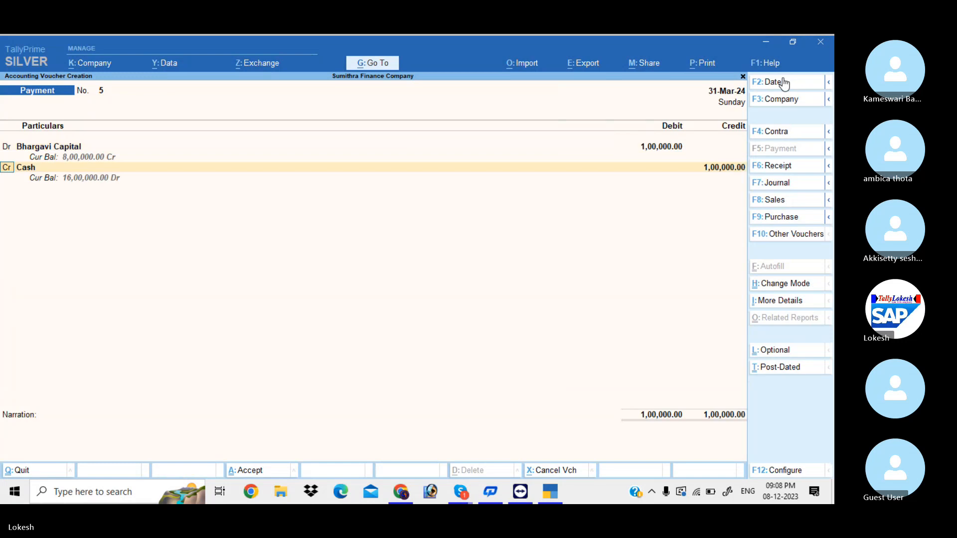
key("Return")
key("Return")
key("Return")
key("Return")
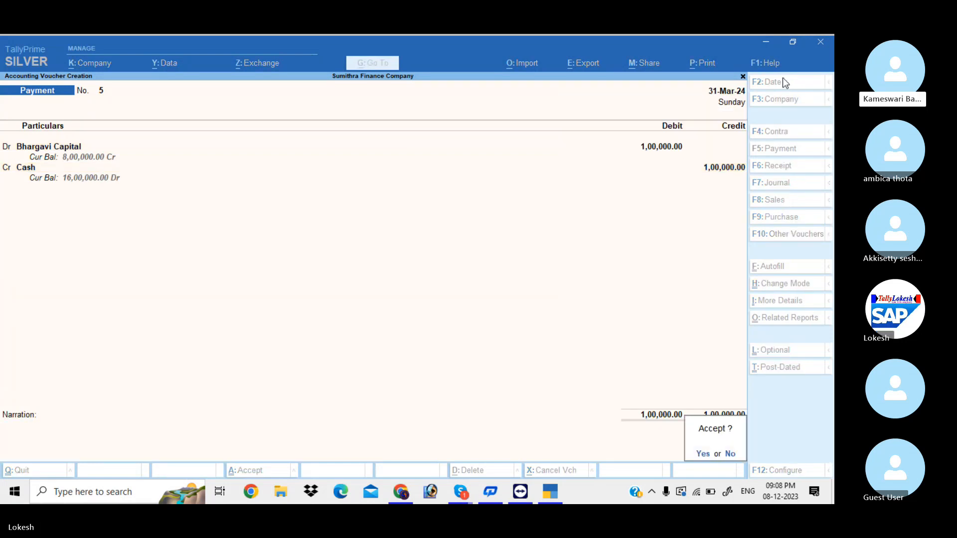
key("Return")
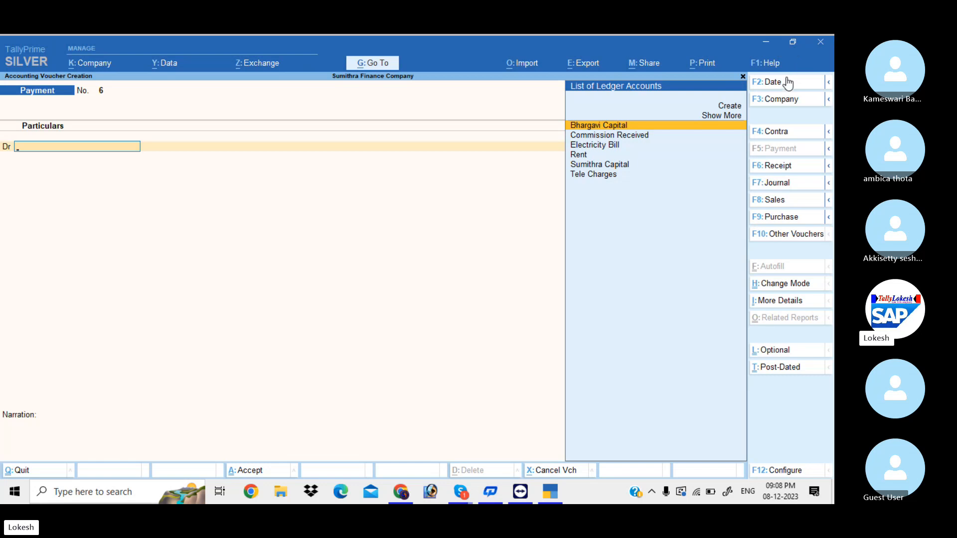
Date Payment voucher 6 as 1-Jan-24 and debit Rent 25,000
left_click(788, 84)
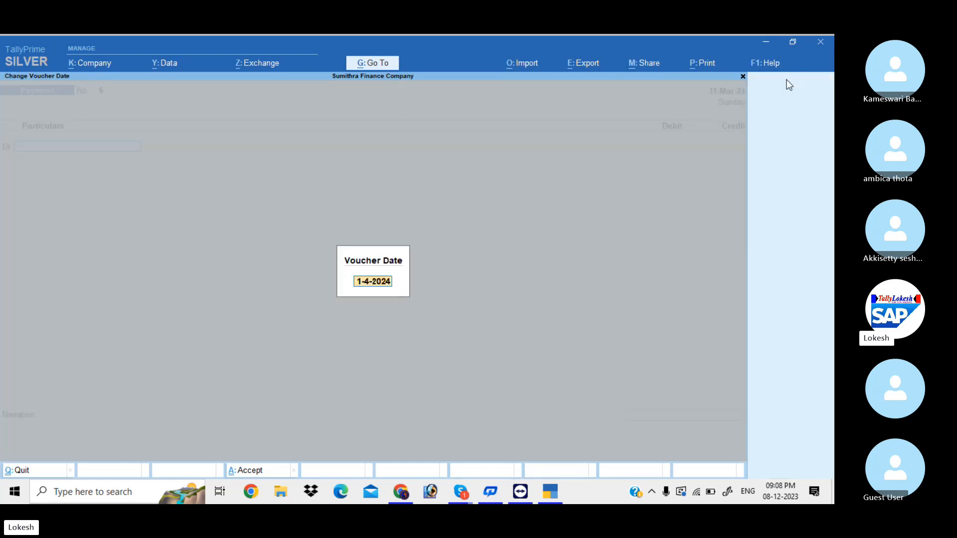
type("1-4")
key("Return")
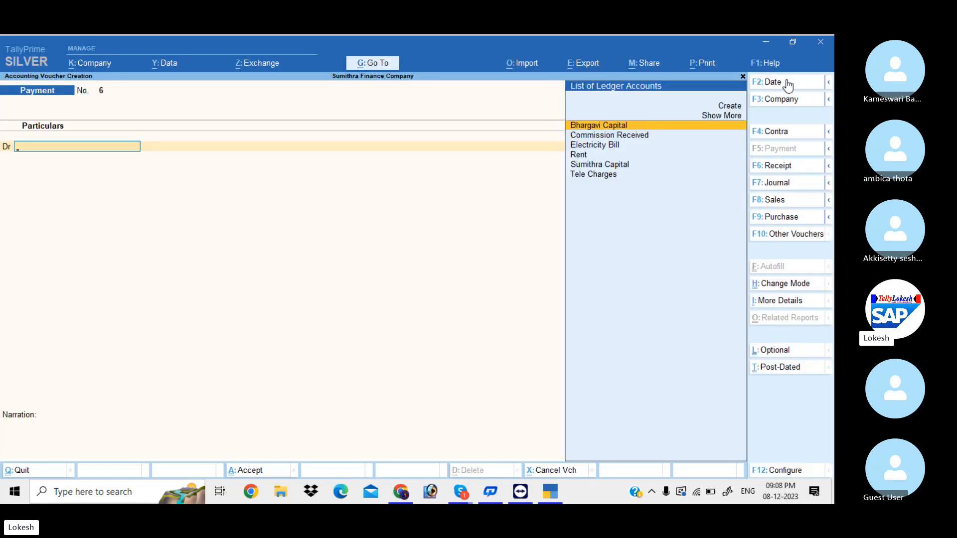
type("Re")
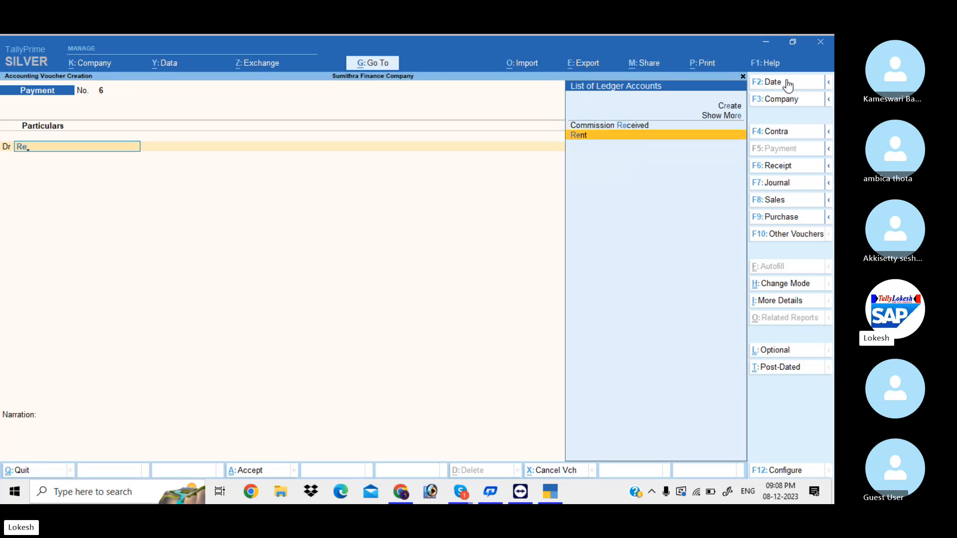
key("Return")
type("25")
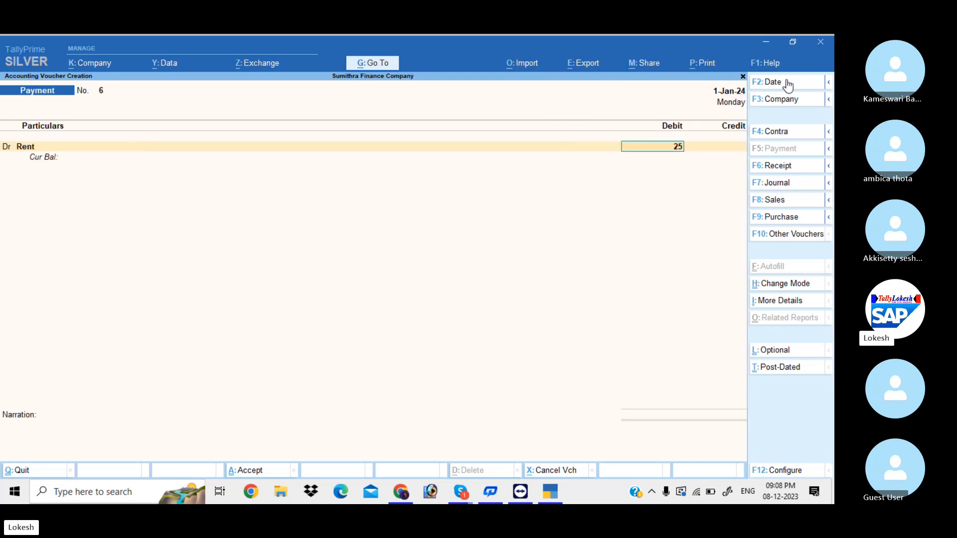
type(",000")
key("Return")
Add debit lines for Electricity Bill 8,000 and Tele Charges 5,000
type("d")
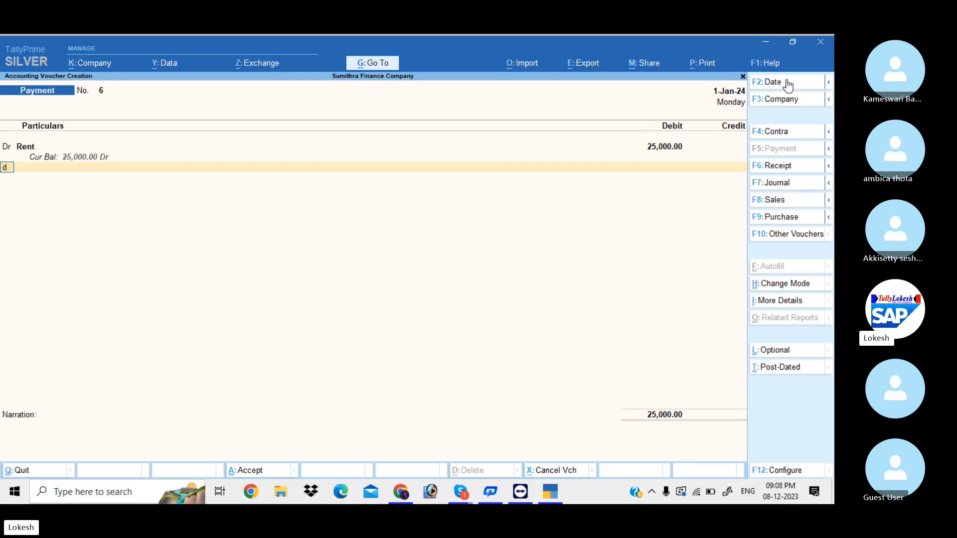
key("Return")
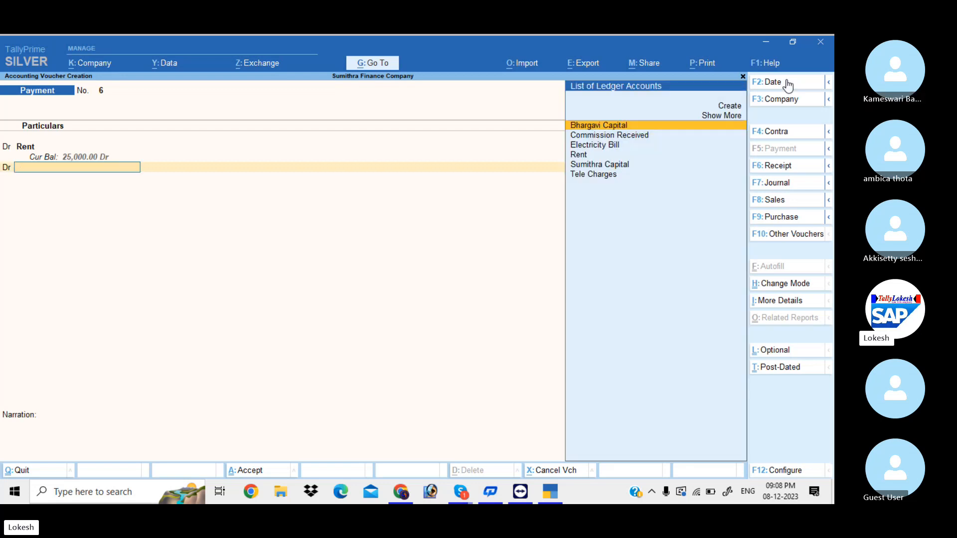
type("el")
key("Return")
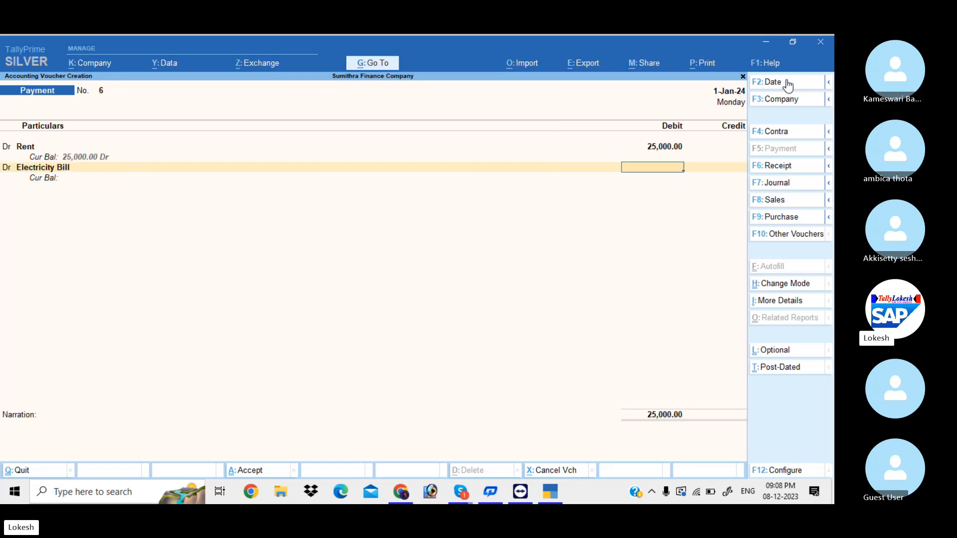
type("8000")
key("Return")
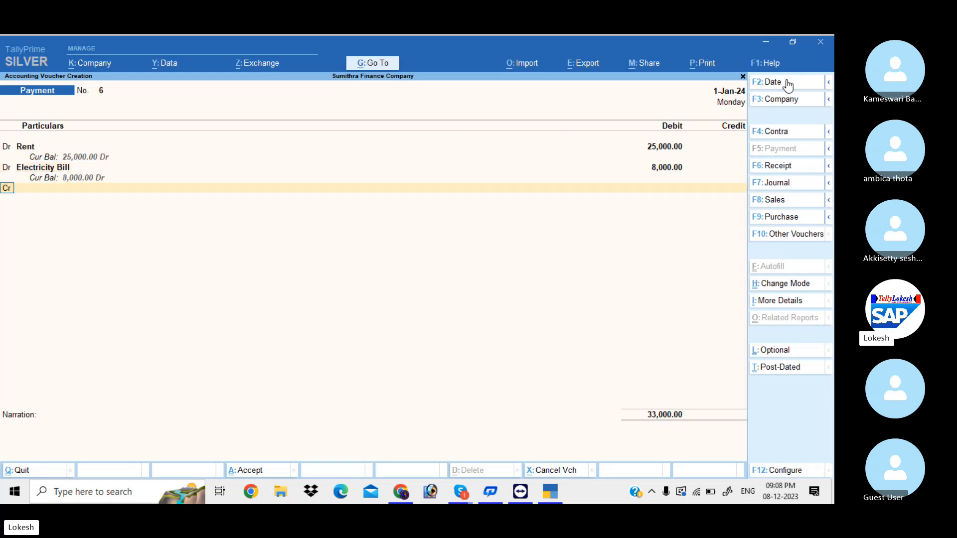
type("d")
key("Return")
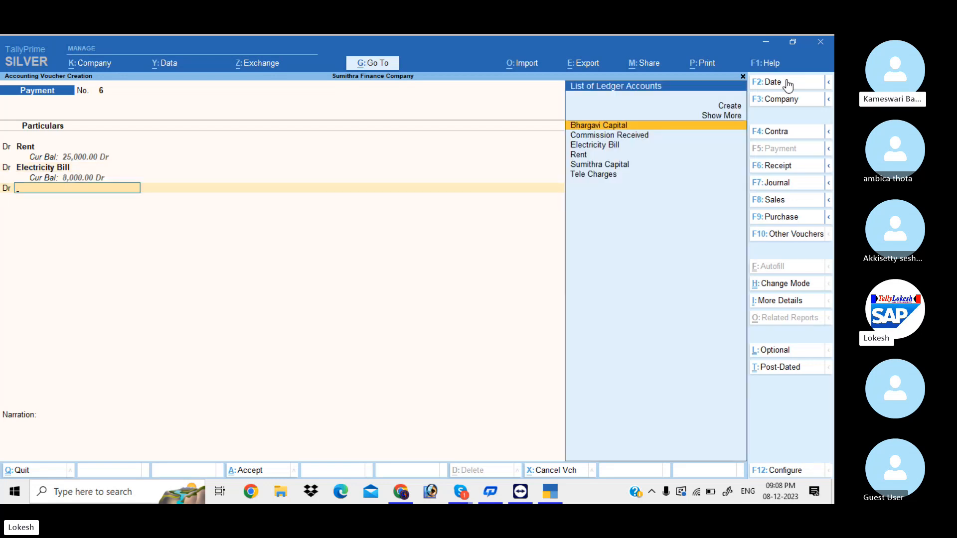
type("Tel")
key("Return")
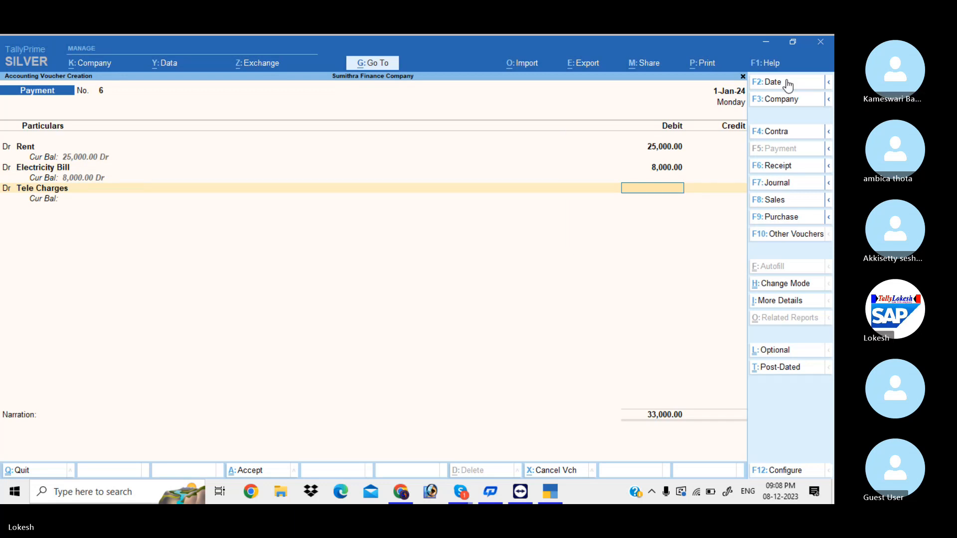
type("5000")
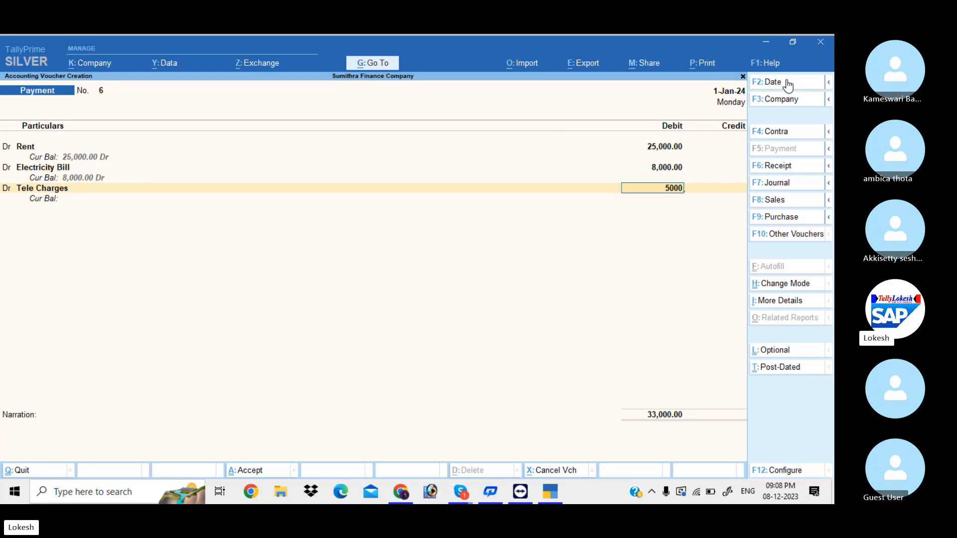
key("Return")
Credit Cash 38,000, skip the narration and save the voucher
key("Down")
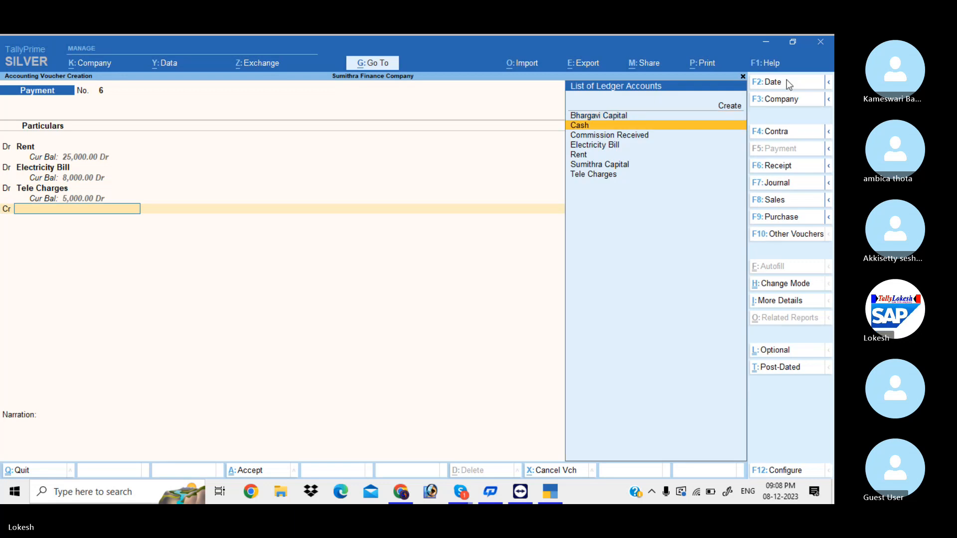
key("Return")
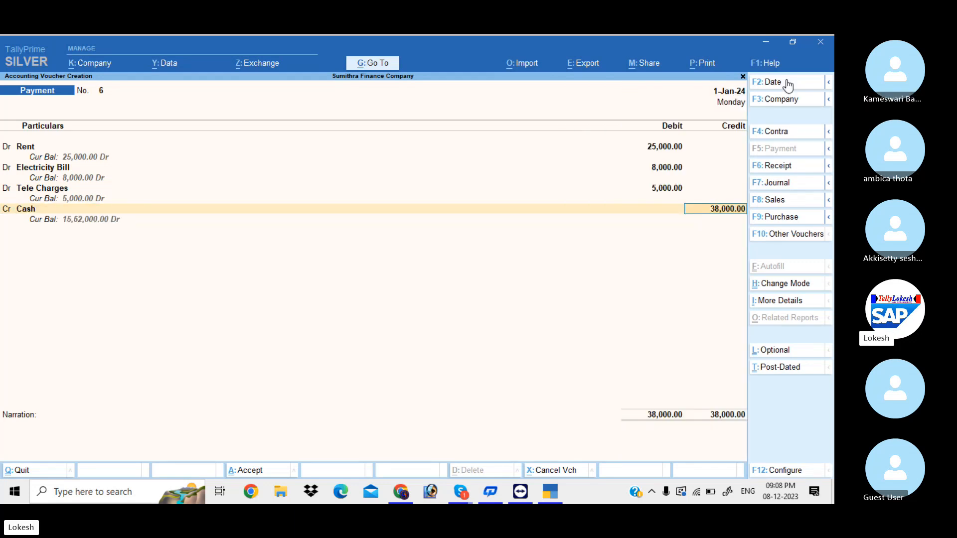
key("Return")
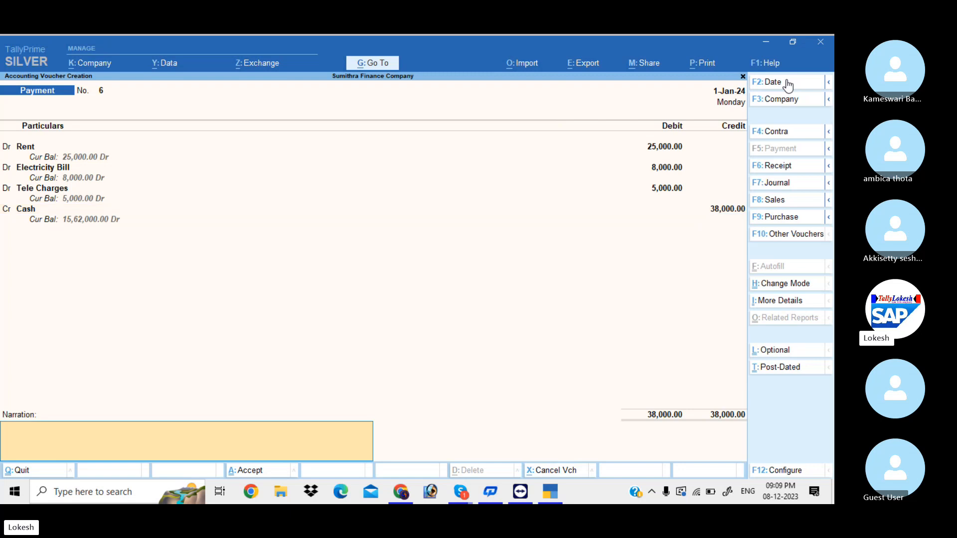
key("Return")
key("Return")
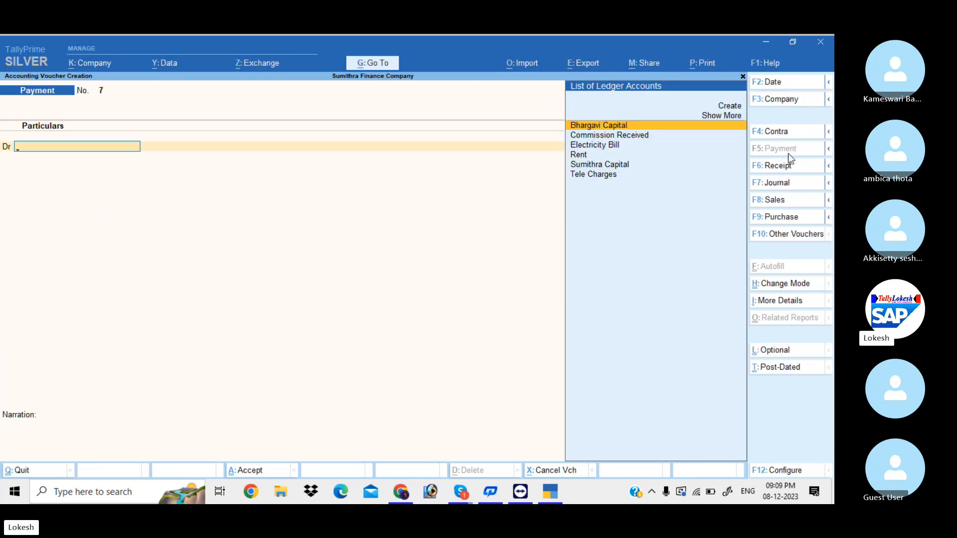
Record Receipt voucher 8 on 1-Feb-24: Cr Commission Received 45,000, Dr Cash 45,000, and save
left_click(788, 171)
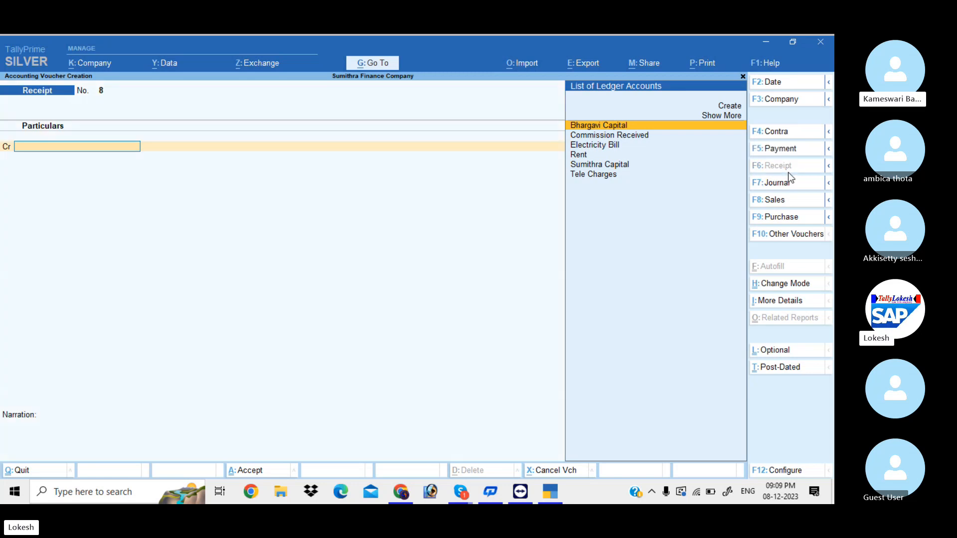
left_click(782, 86)
type("1-4")
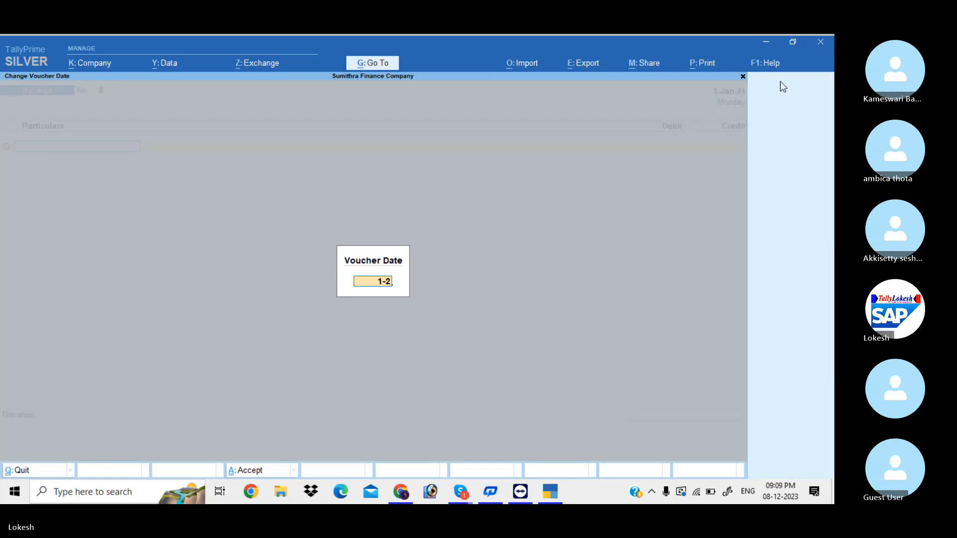
key("Return")
type("Com")
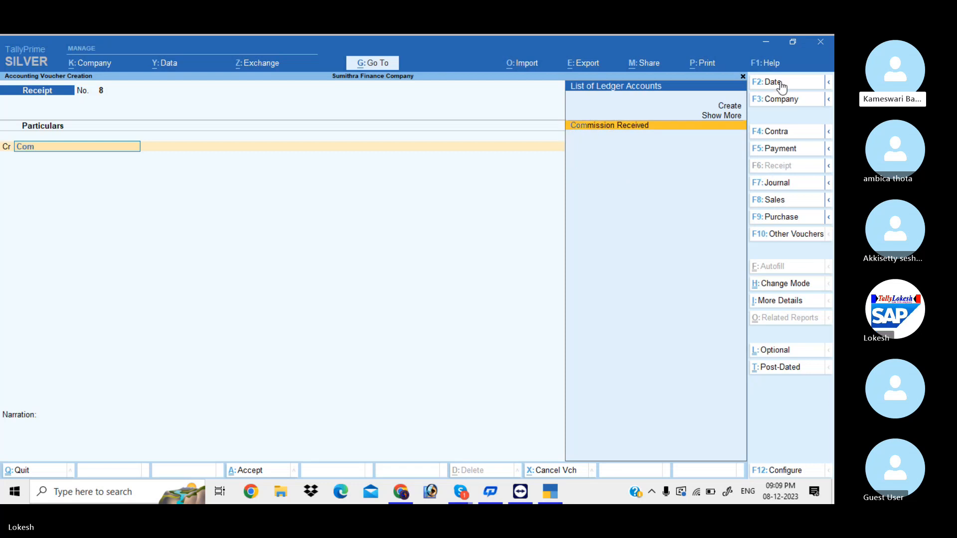
key("Return")
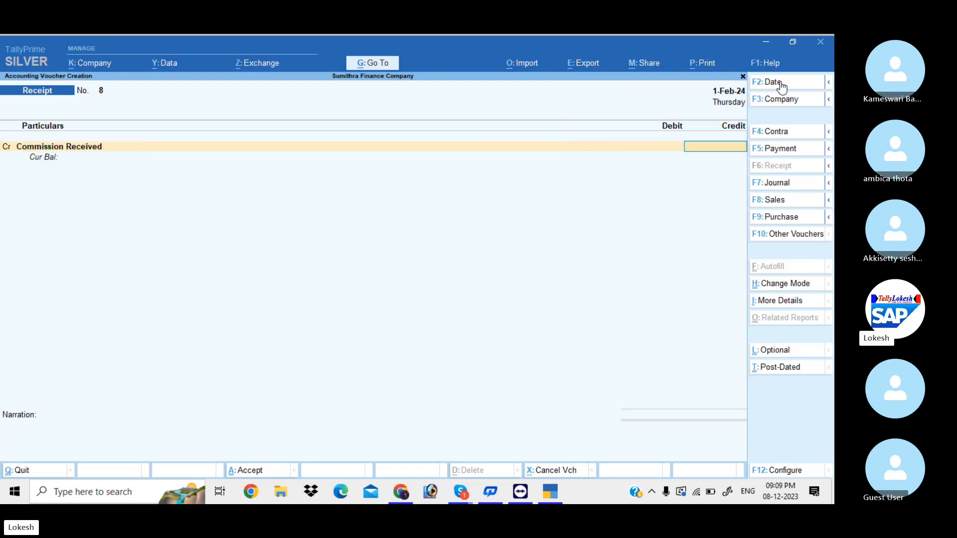
type("45000")
key("Return")
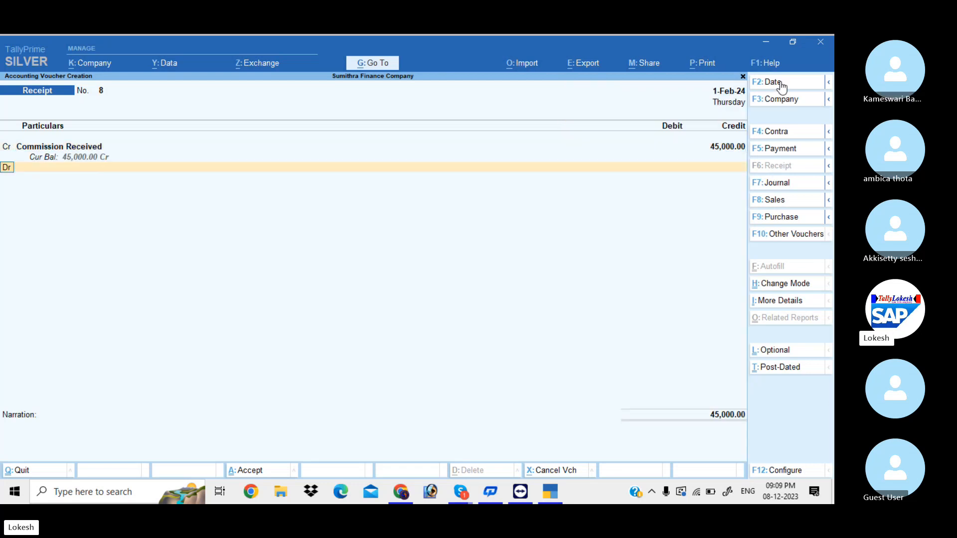
key("Down")
key("Return")
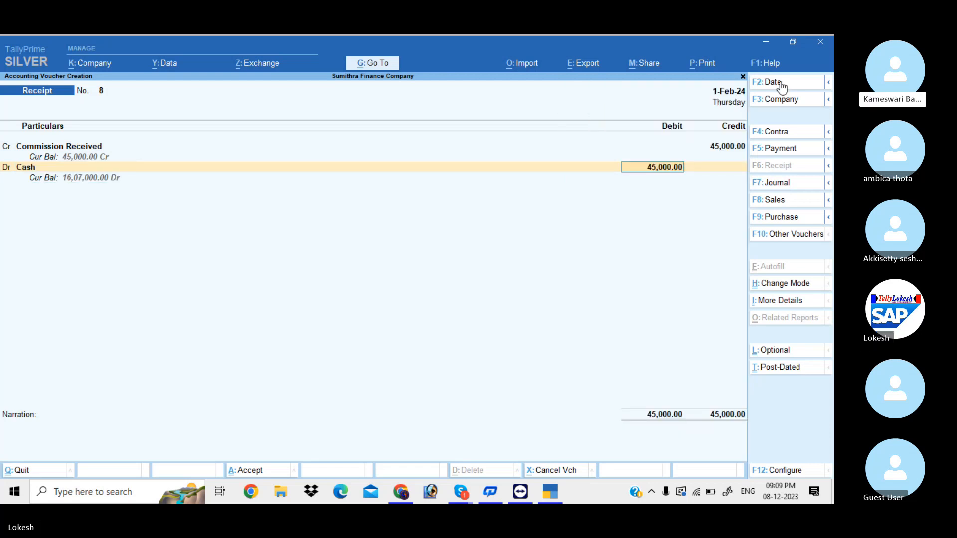
key("Return")
key("Return")
key("Return")
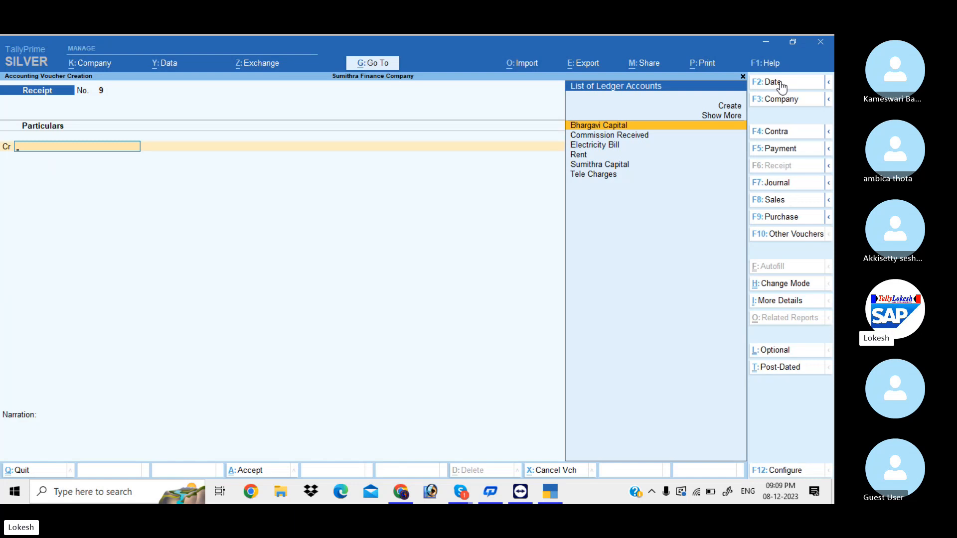
Quit voucher entry and open the Profit & Loss account
key("Escape")
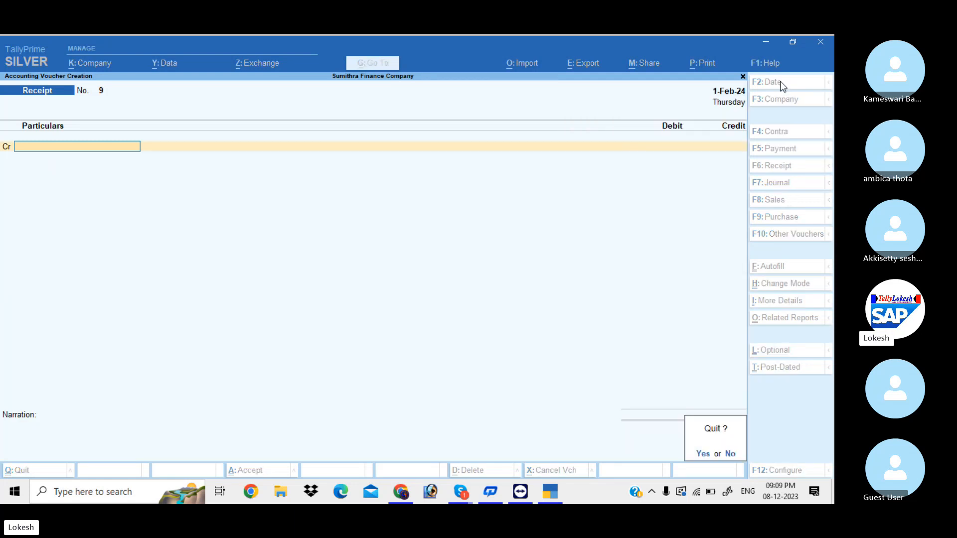
key("y")
key("Down")
key("Down")
key("Down")
key("Down")
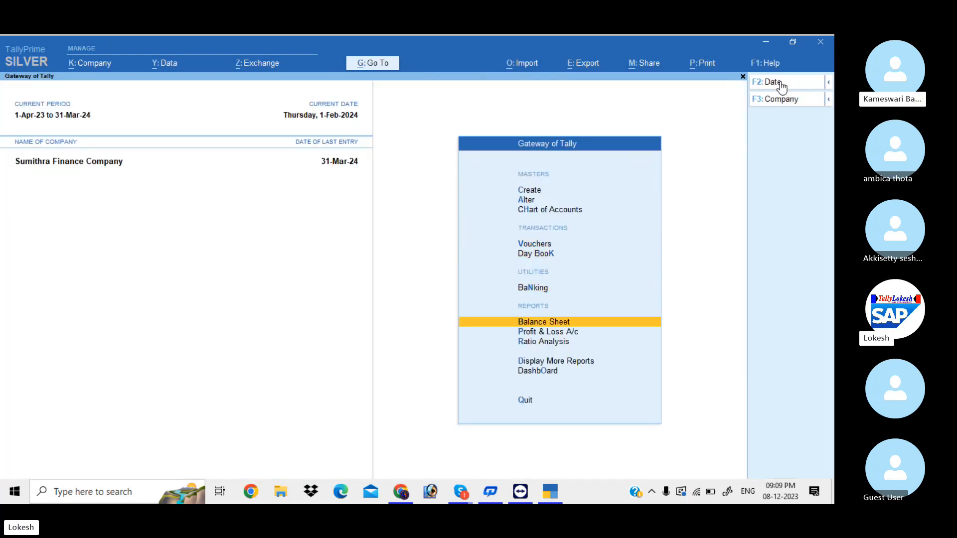
key("Return")
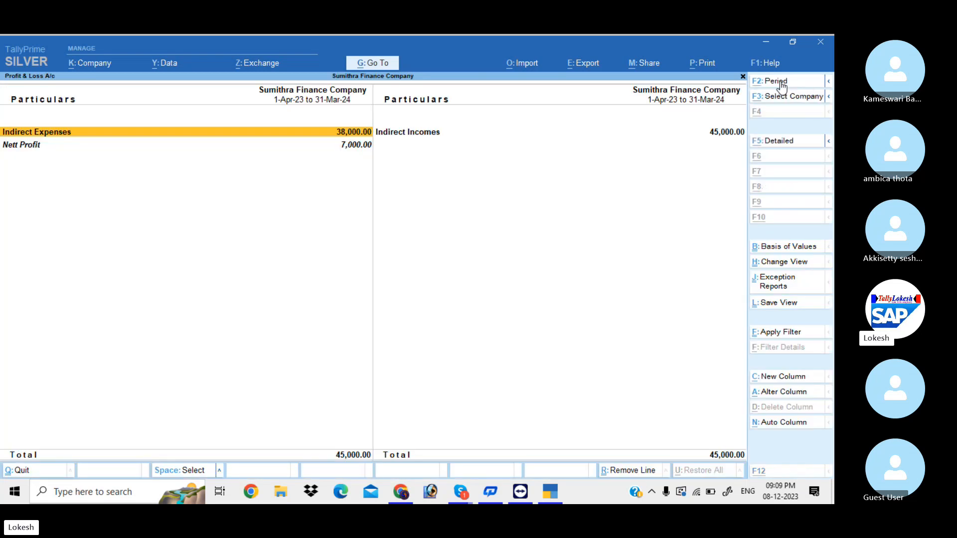
Review the detailed P&L ledgers down to the 7,000 nett profit, then open the Day Book
key("alt+F5")
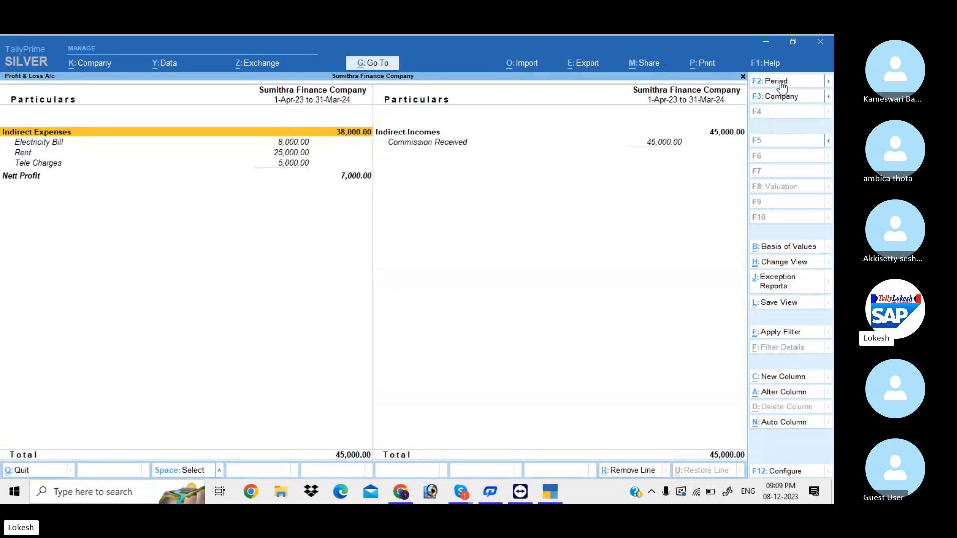
key("Down")
key("Right")
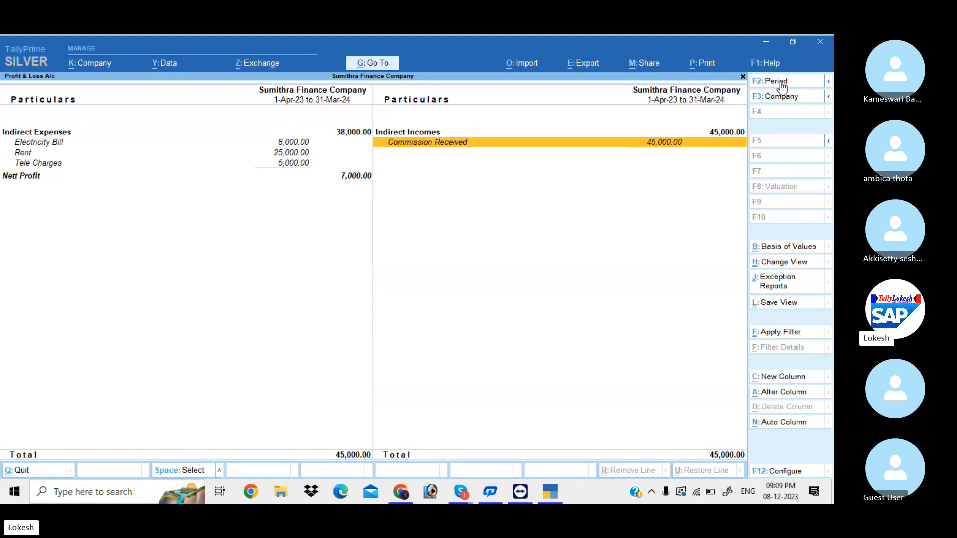
key("Left")
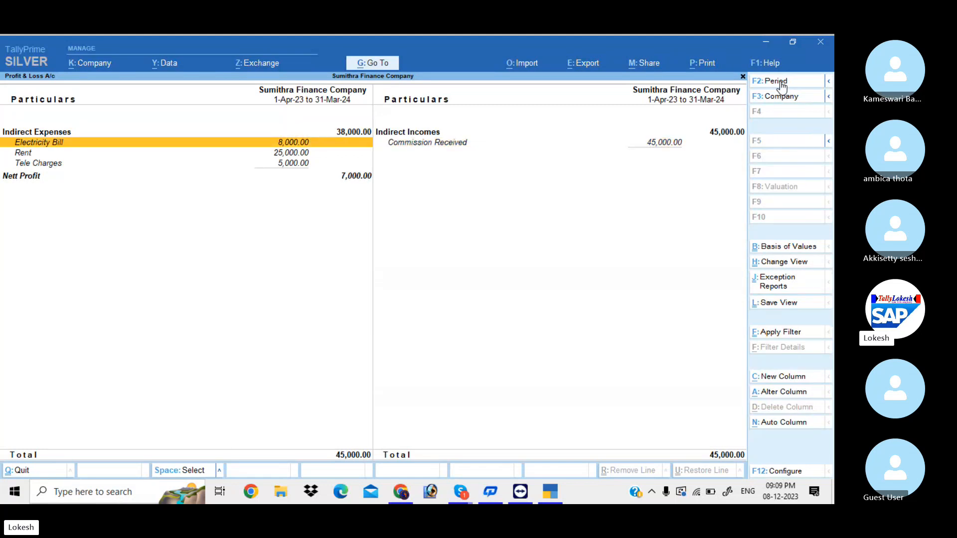
key("Down")
key("Down")
key("Down")
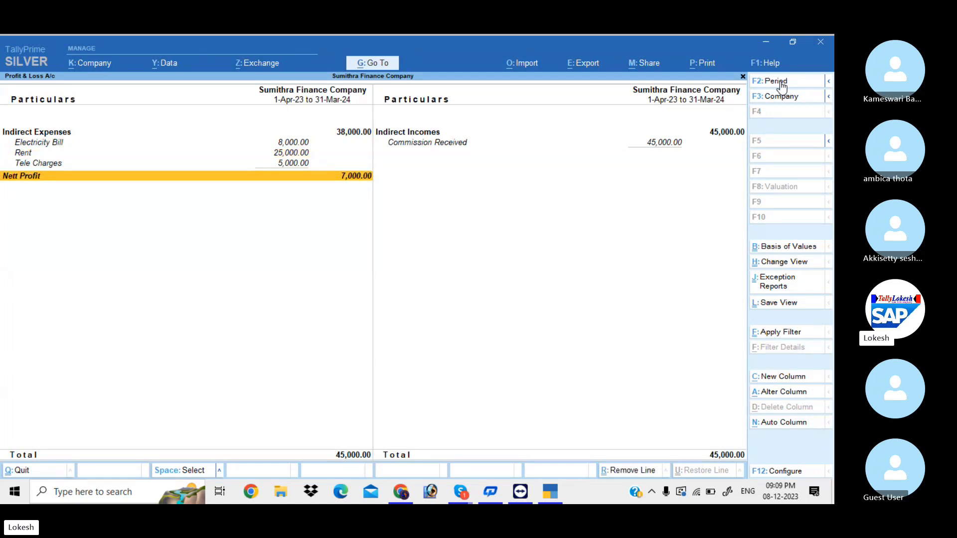
key("Escape")
key("Up")
key("Up")
key("Up")
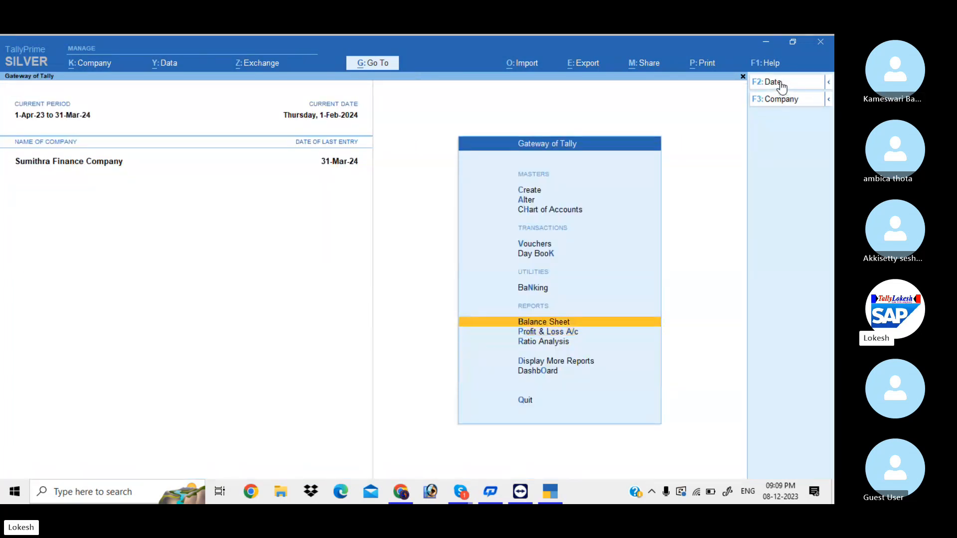
key("Return")
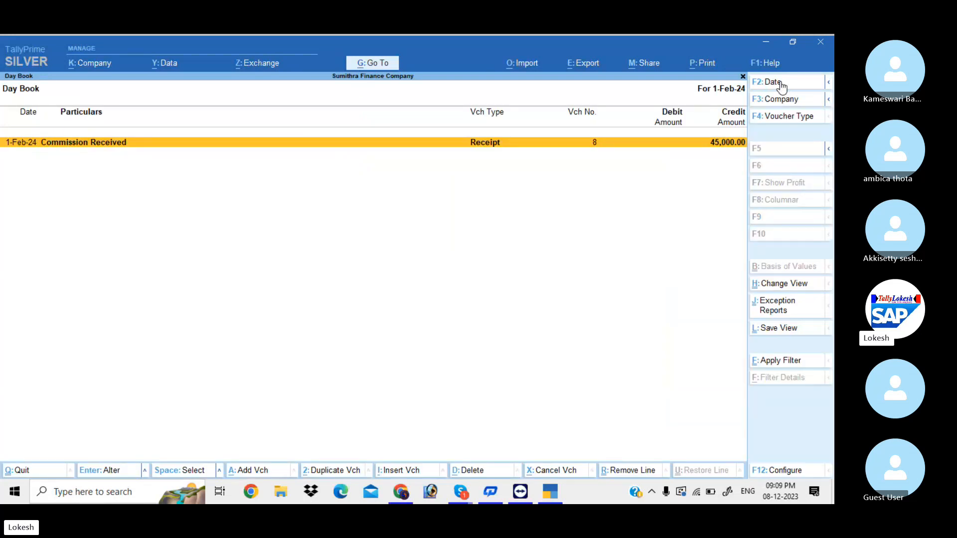
Change the Day Book period to the full year 1-Apr-23 to 31-Mar-24
key("alt")
left_click(782, 85)
key("BackSpace")
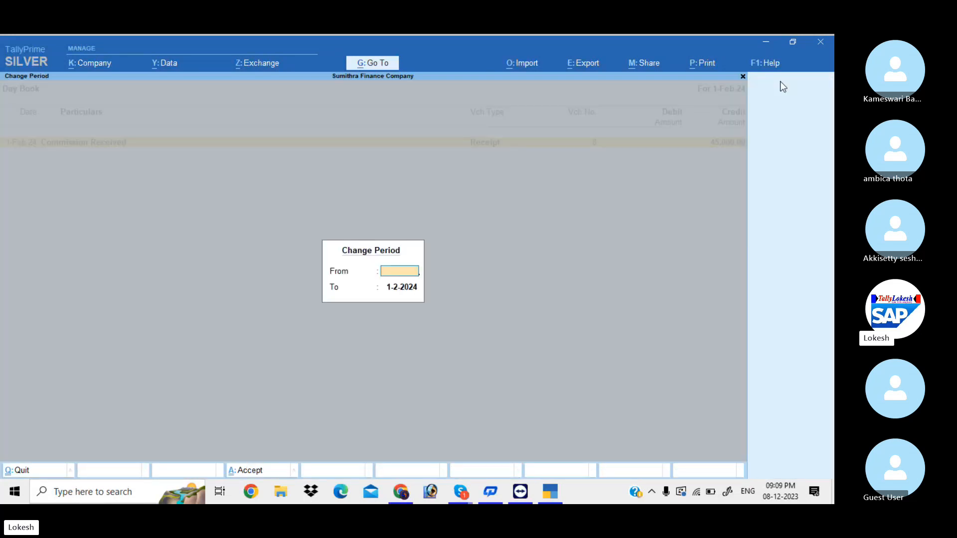
key("Return")
key("BackSpace")
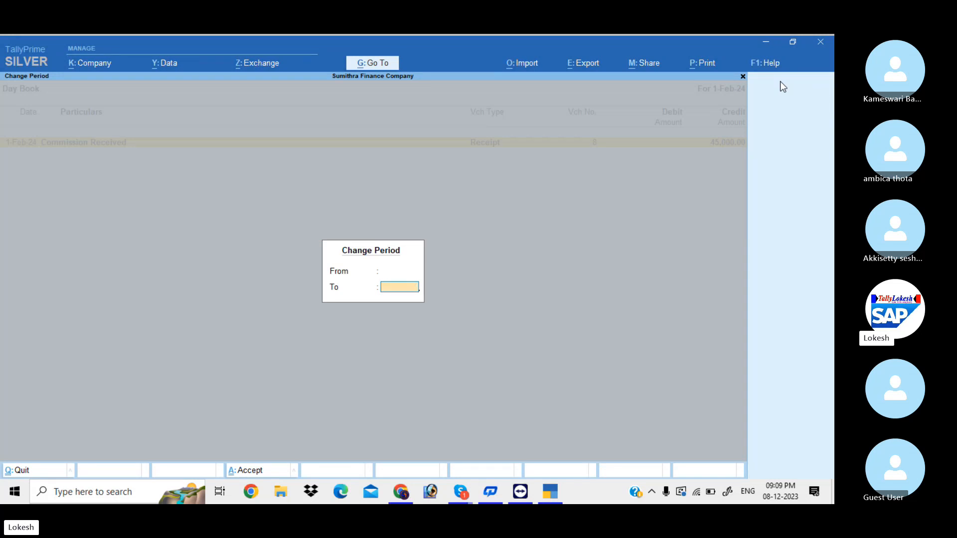
key("Return")
Browse the year's Day Book entries, then open the Dashboard showing Cash-in-Hand 16,07,000 Dr
key("Down")
key("Down")
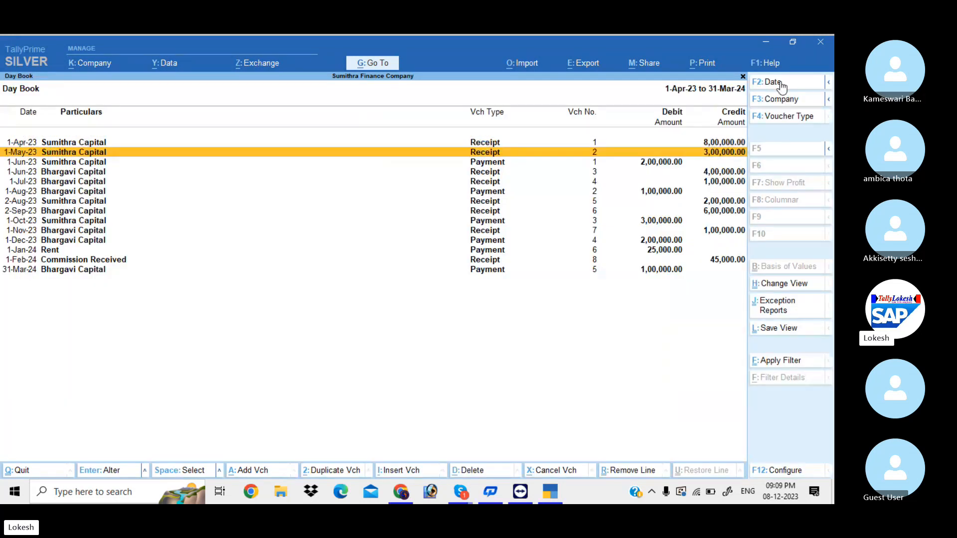
key("Down")
key("Down")
key("Down")
key("Down")
key("Down")
key("Down")
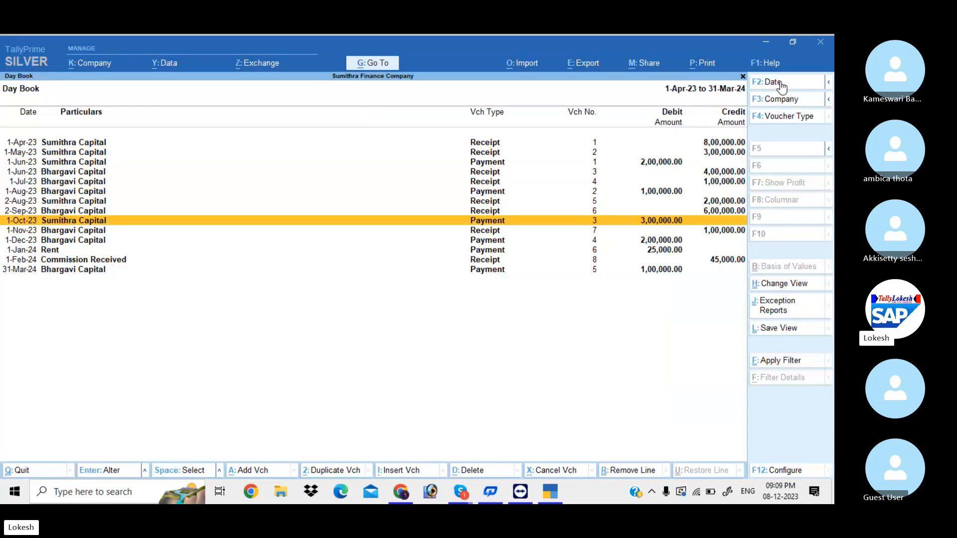
key("Escape")
key("Down")
key("Down")
key("Down")
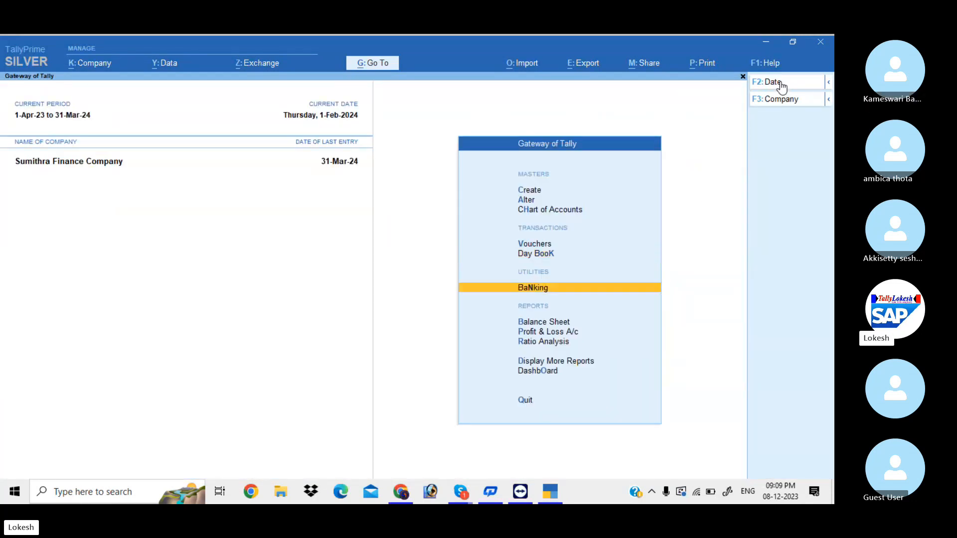
key("Down")
key("Down")
key("Down")
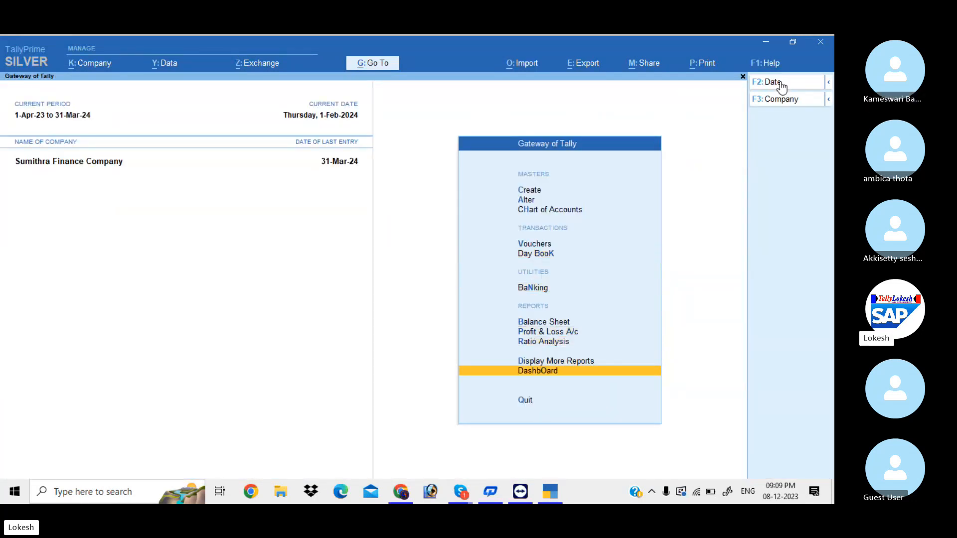
key("Return")
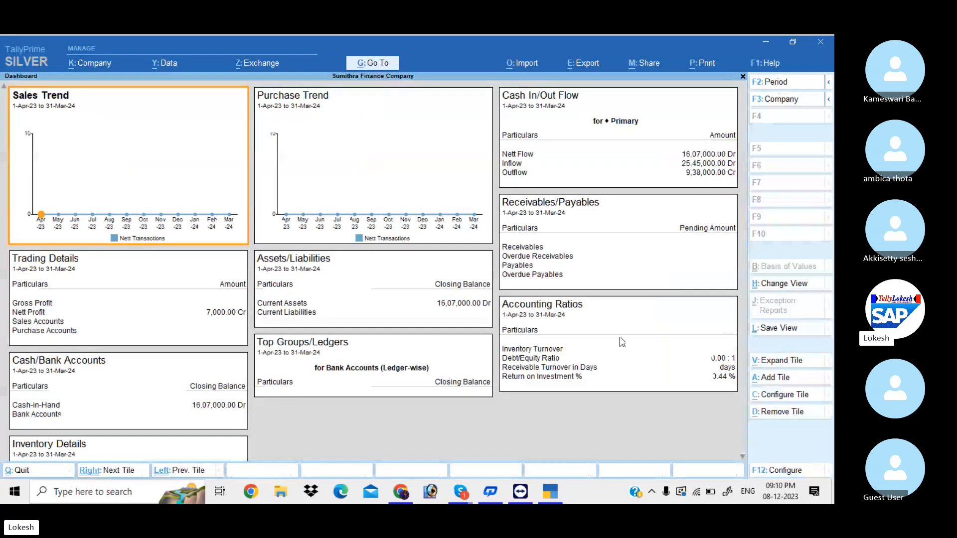
Check the Interest Payable report under Statements of Accounts > Interest Calculations
key("Escape")
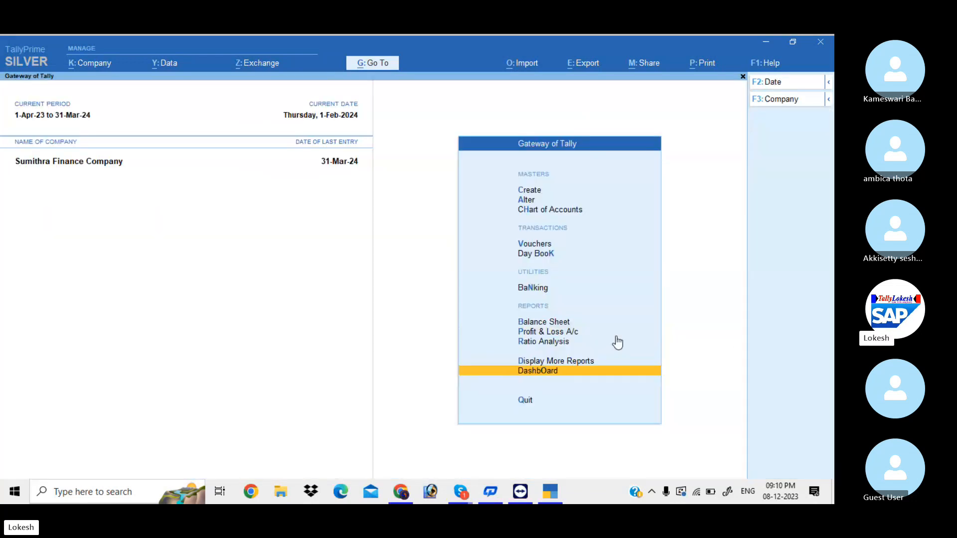
key("Up")
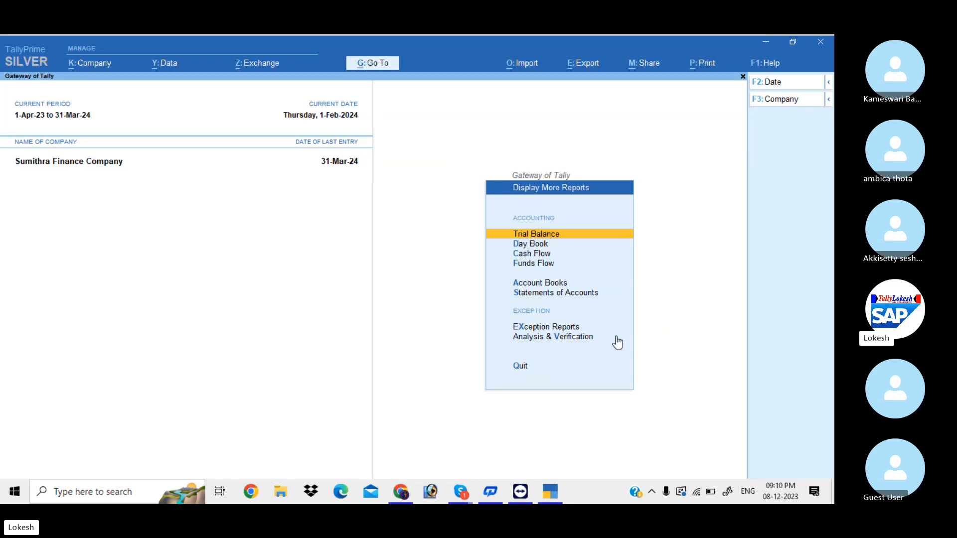
key("Down")
key("Down")
key("Down")
key("Down")
key("Down")
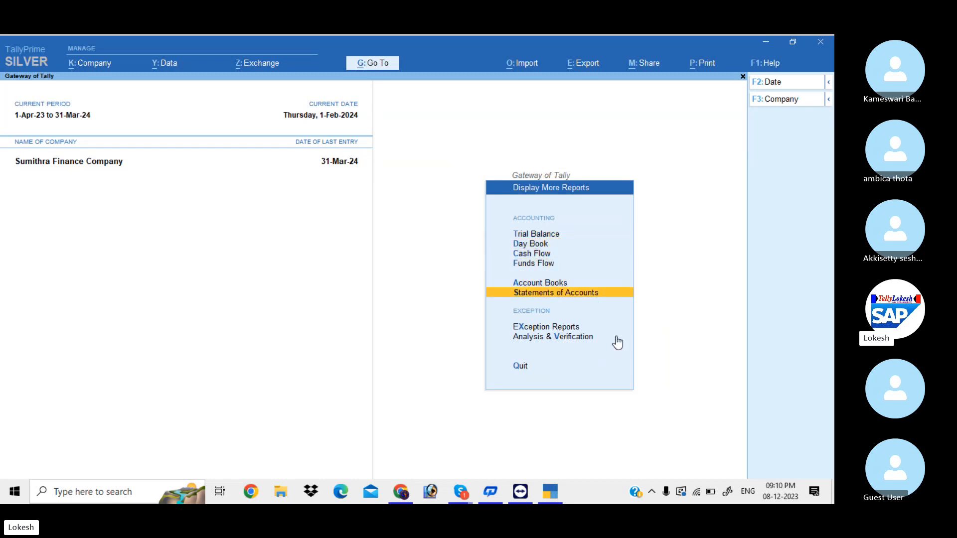
key("Return")
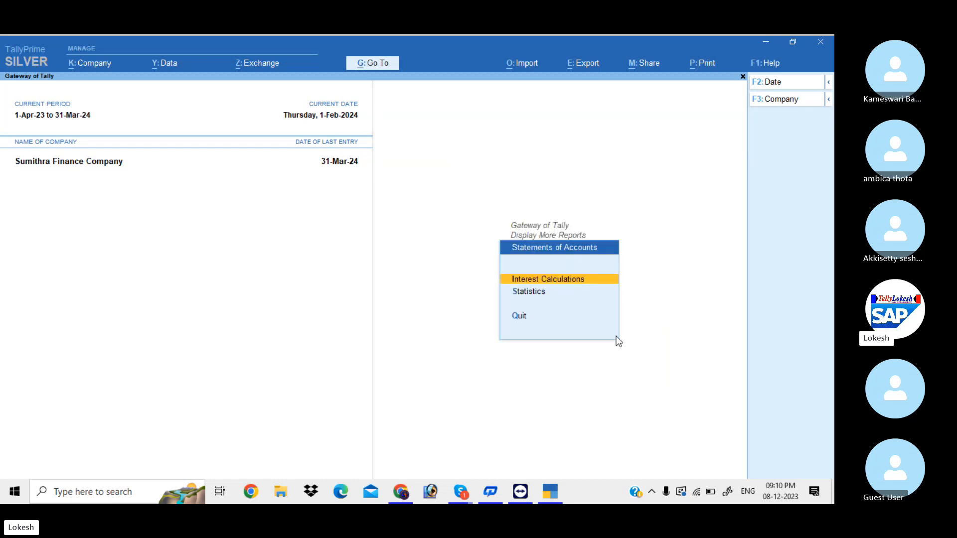
key("Return")
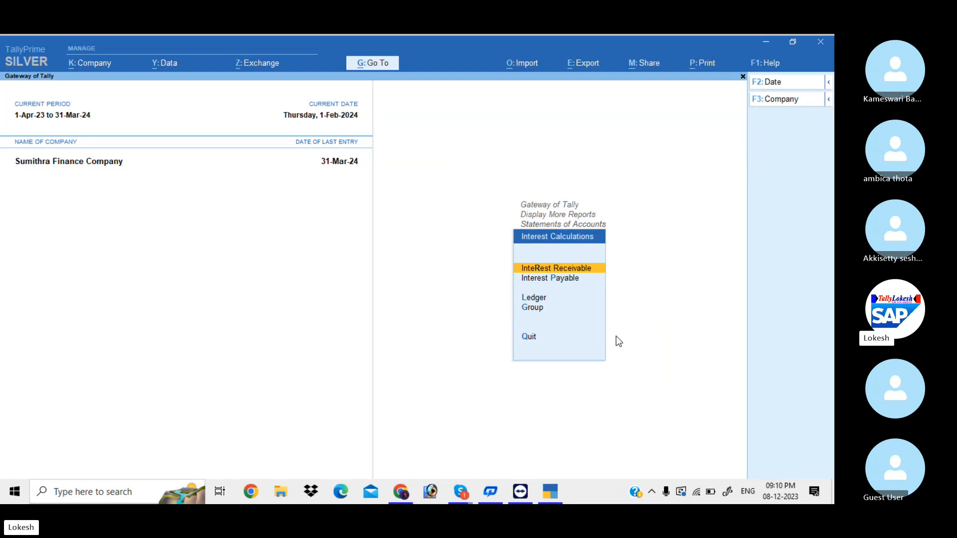
key("Down")
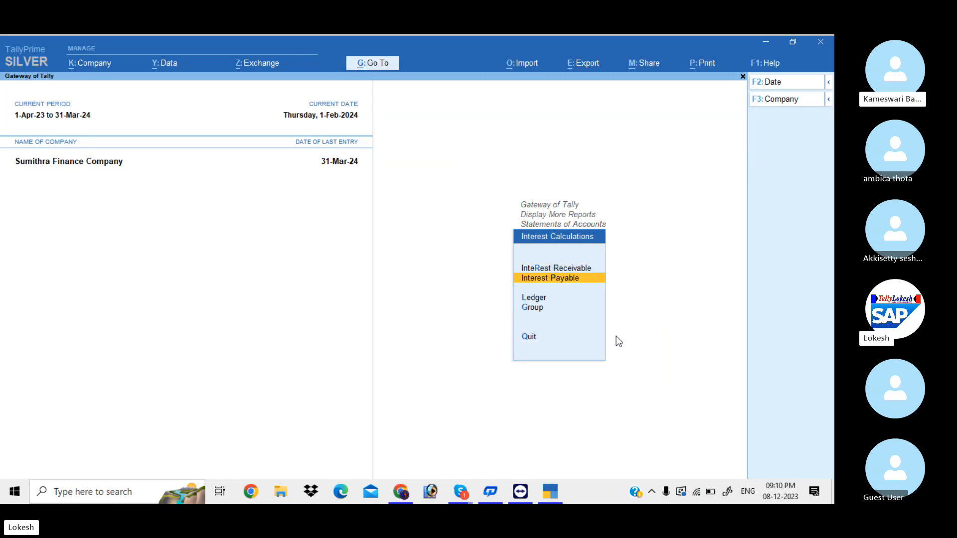
key("Return")
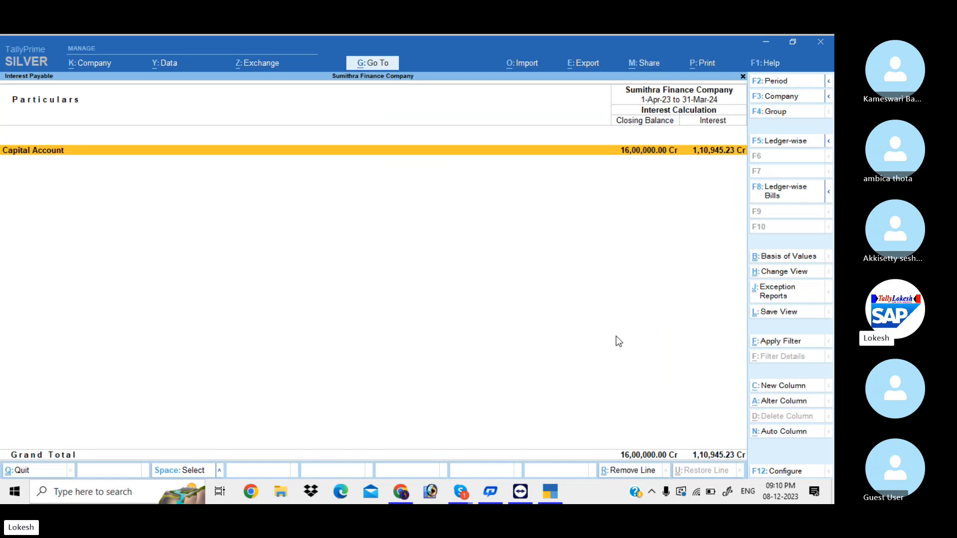
key("Escape")
View ledger-wise interest for the 5% and 10% partner capital accounts (44,589.05 and 66,356.18 Cr)
key("Down")
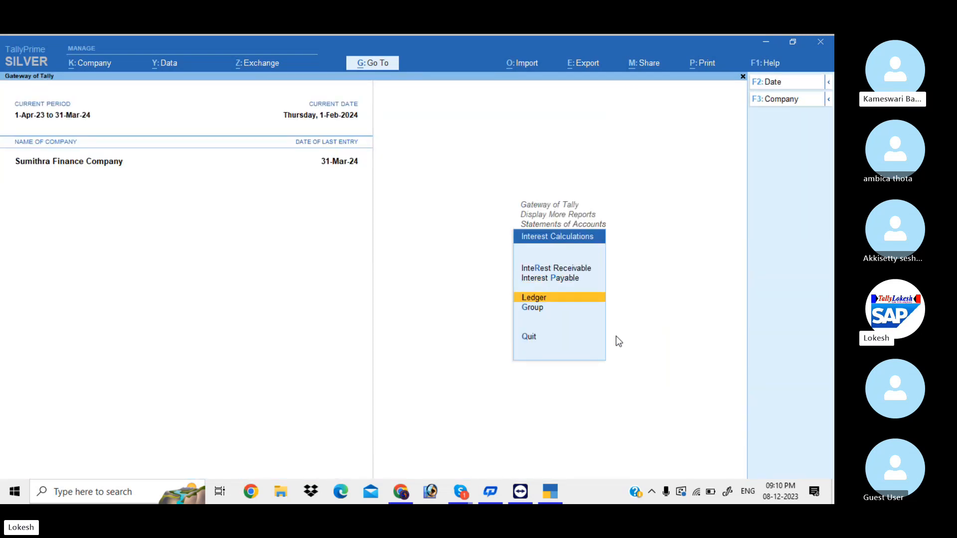
key("Return")
key("Down")
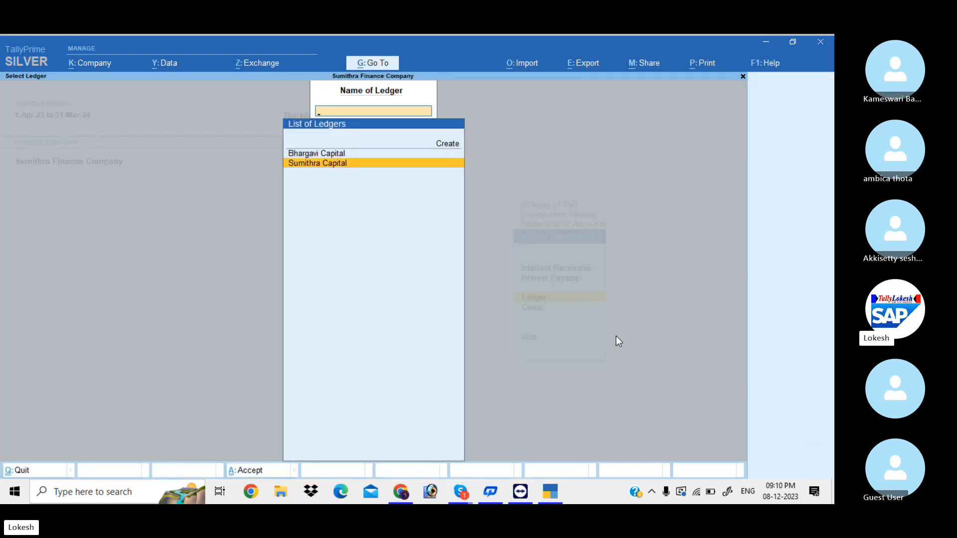
key("Return")
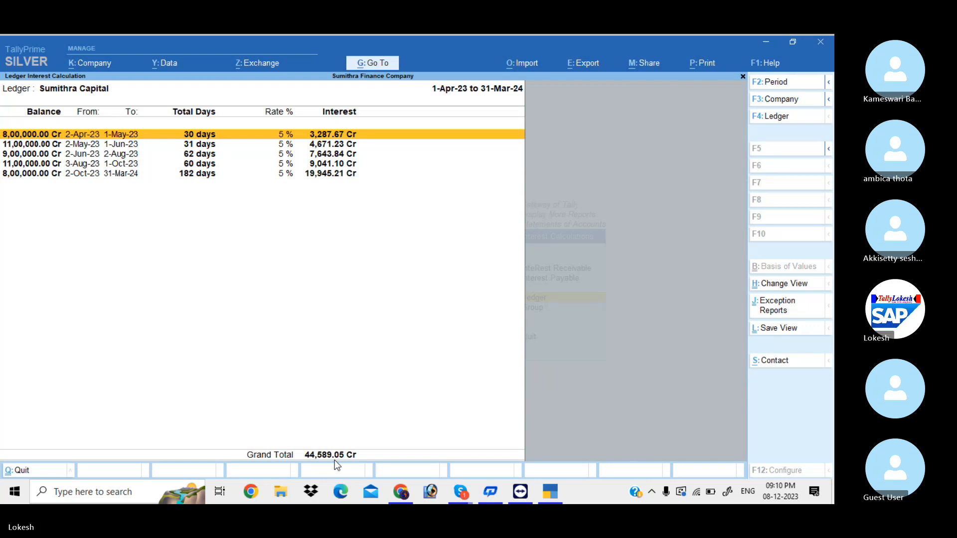
key("Escape")
key("Up")
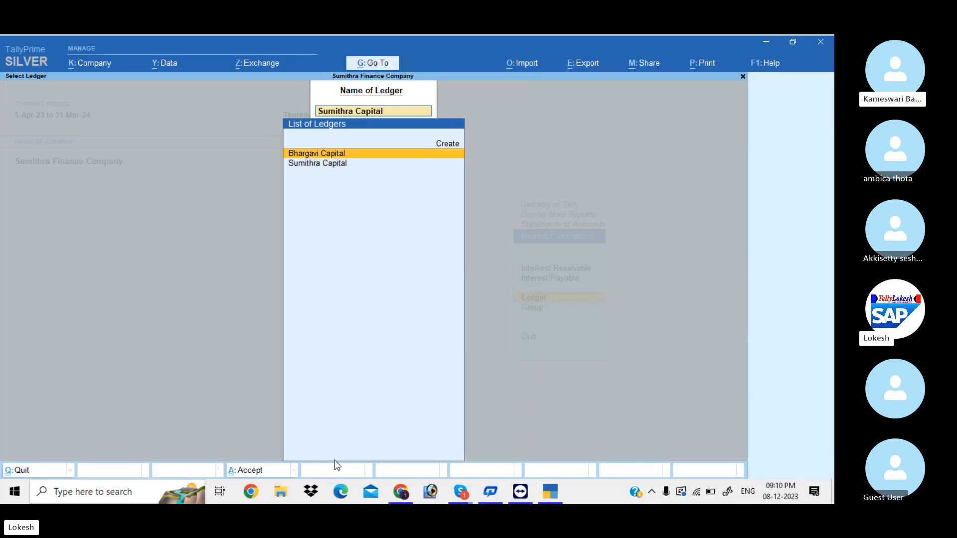
key("Return")
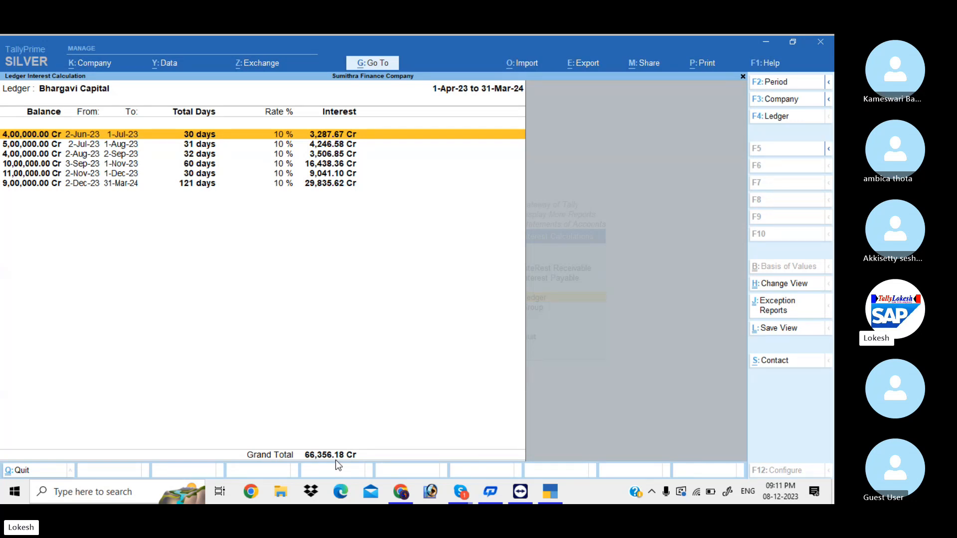
Close the Bhargavi Capital interest report (66,356.18 Cr) and back out to the Statements of Accounts menu
key("Escape")
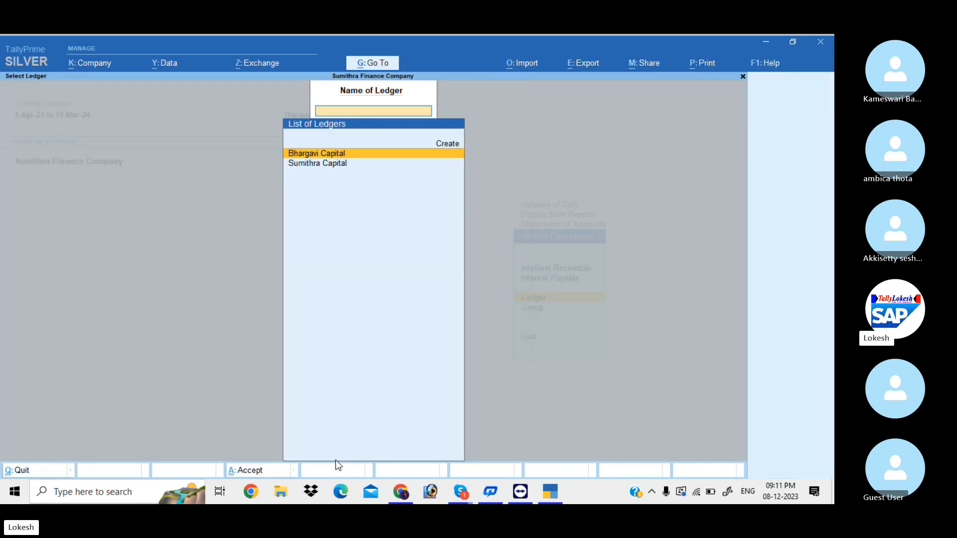
key("Escape")
key("Escape")
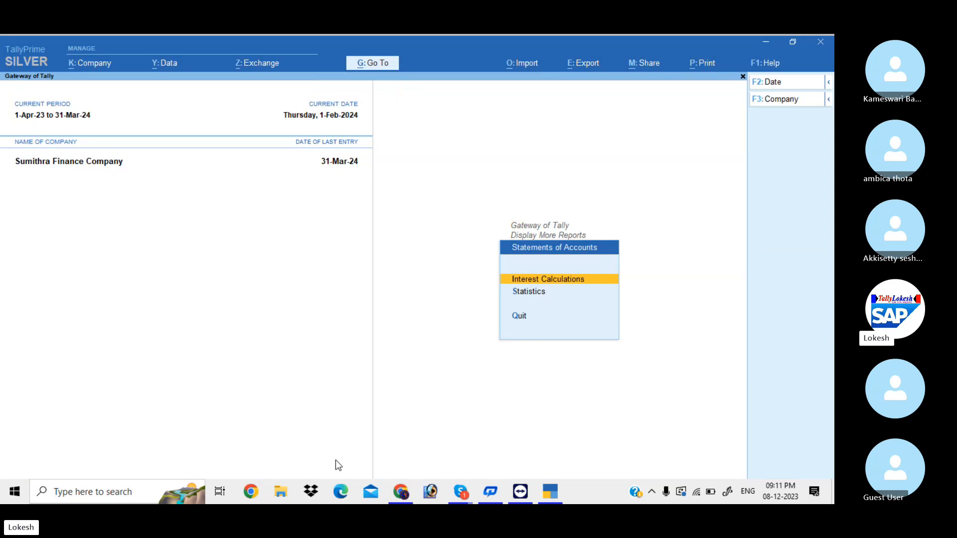
key("Escape")
key("Escape")
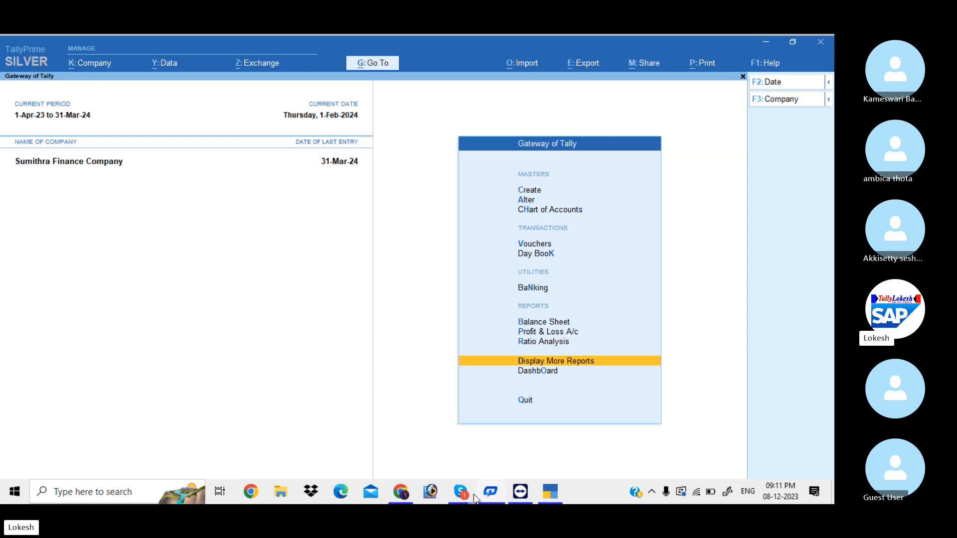
mouse_move(460, 491)
left_click(452, 445)
left_click(452, 444)
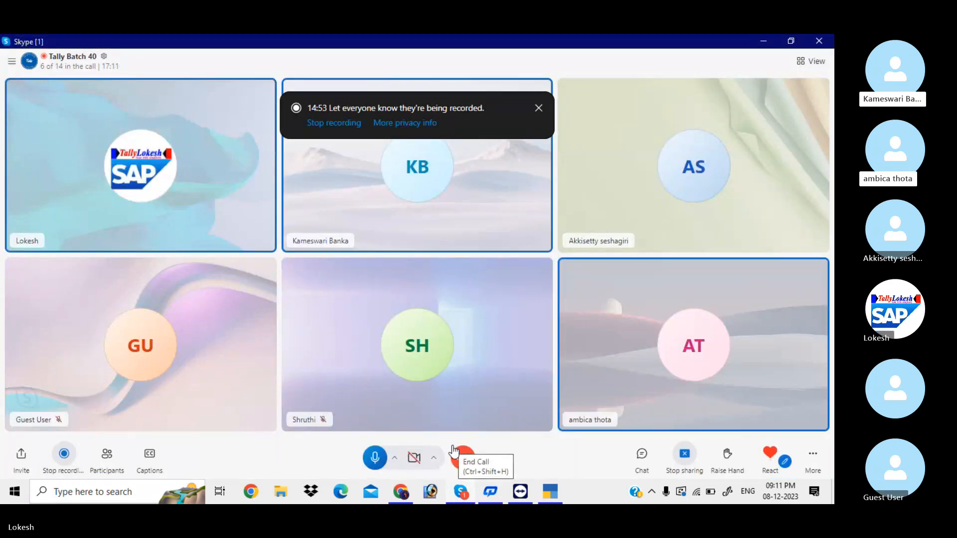
left_click(764, 41)
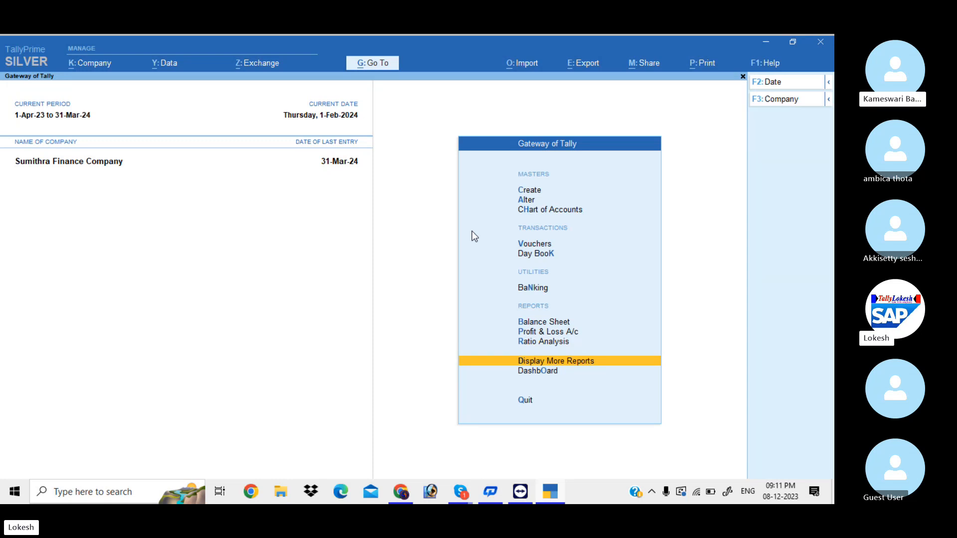
Create a ledger named Capital under the Capital Account group
key("Down")
key("Down")
key("Down")
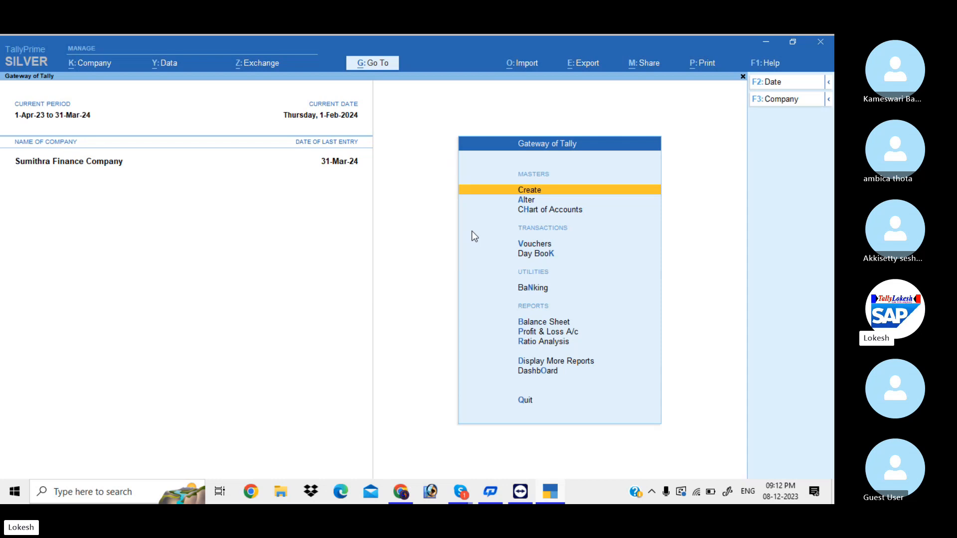
key("Return")
key("Down")
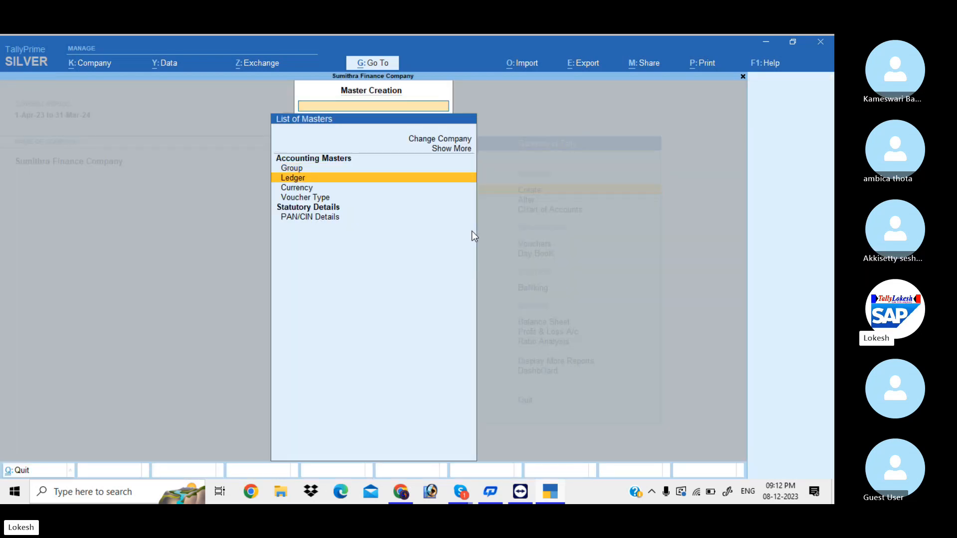
key("Return")
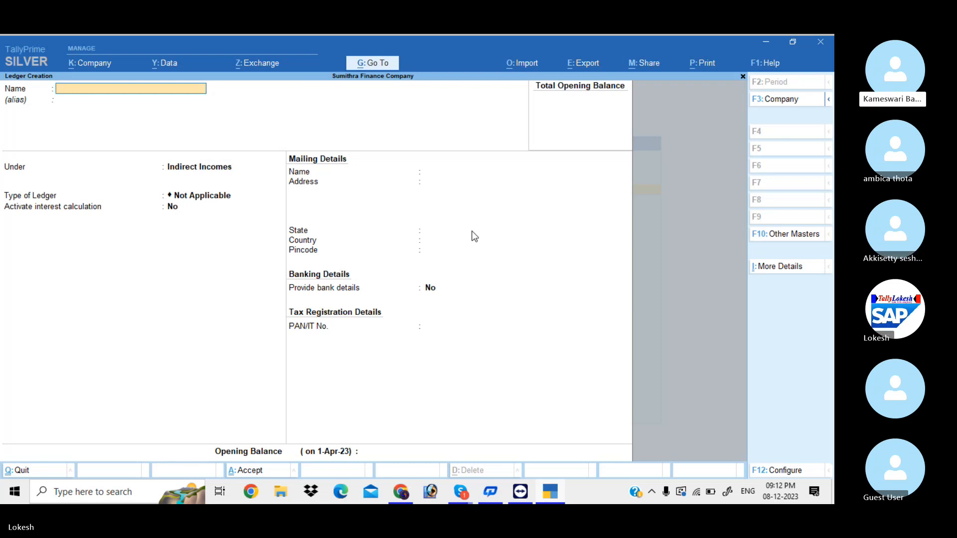
type("Ca")
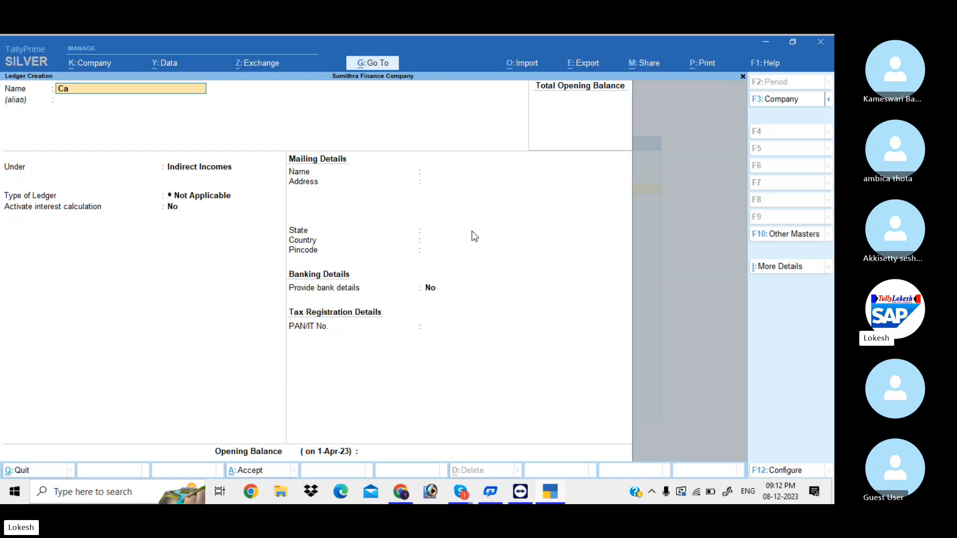
type("pital")
key("Return")
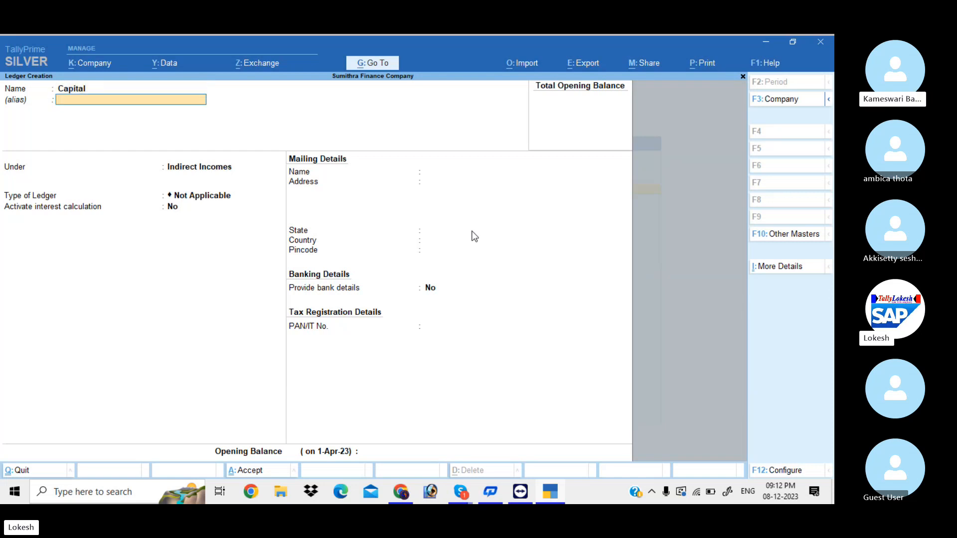
key("Return")
type("ca")
key("Down")
key("Return")
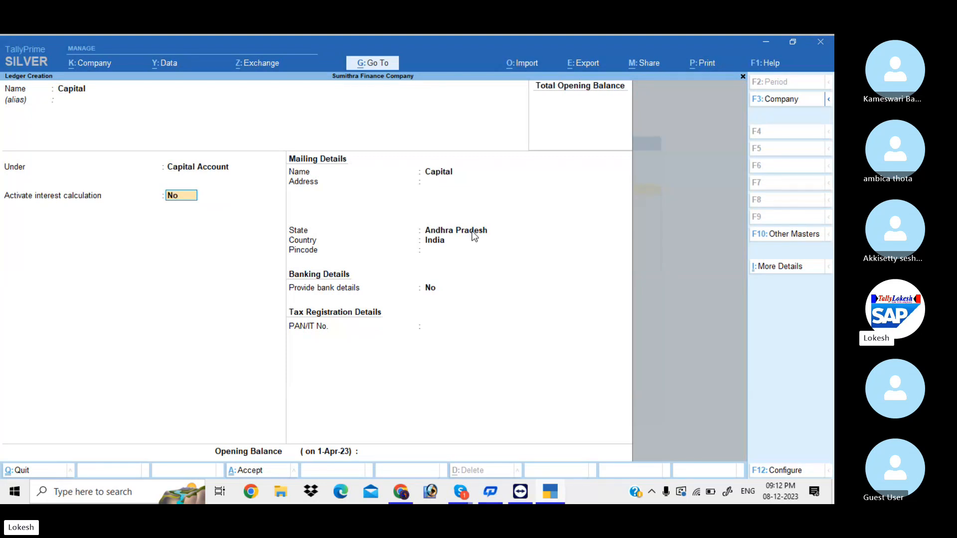
key("Return")
key("Return")
key("Return")
key("Return")
key("Return")
key("Return")
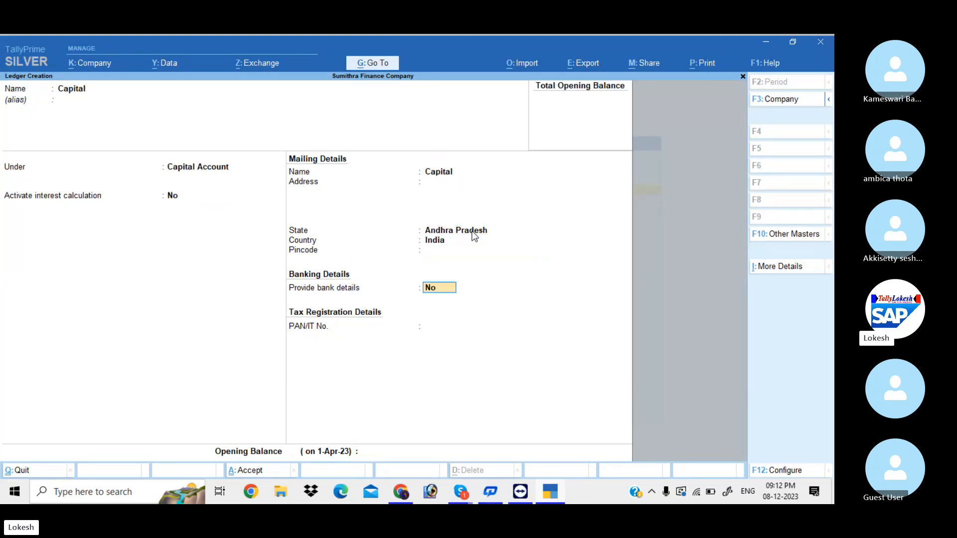
key("Return")
key("Return")
key("Return")
Start a Kalyan Loan ledger under Loans & Advances (Asset)
key("Return")
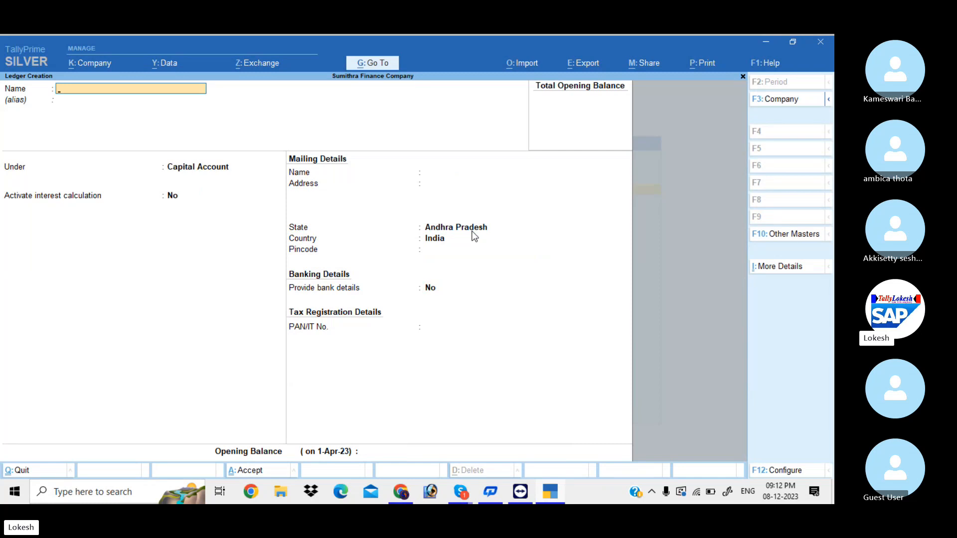
type("Kalyan Loan")
key("Return")
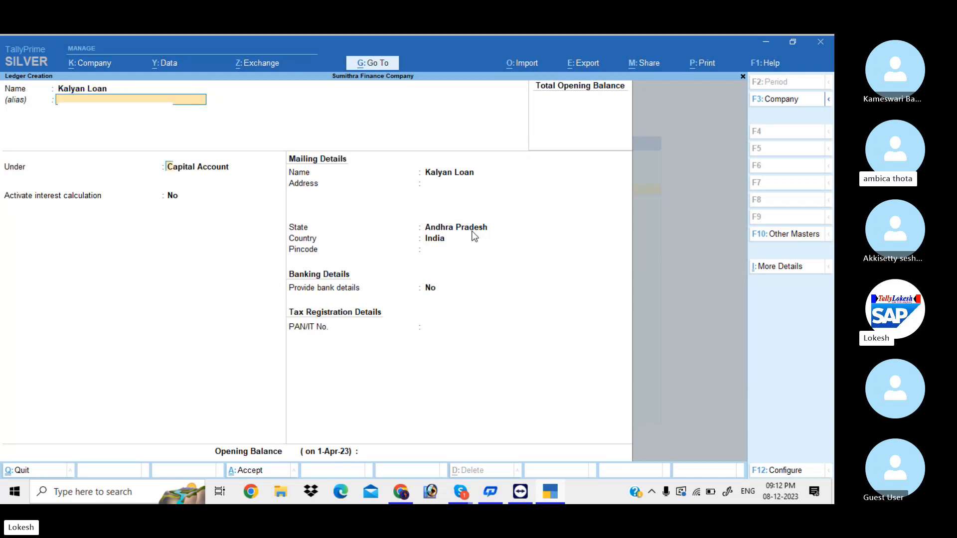
key("Return")
type("Lo")
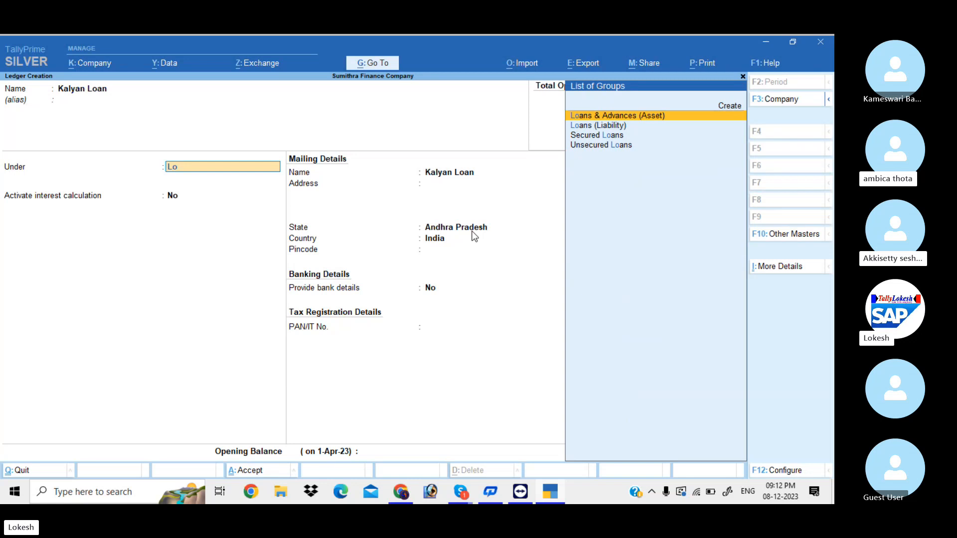
key("Return")
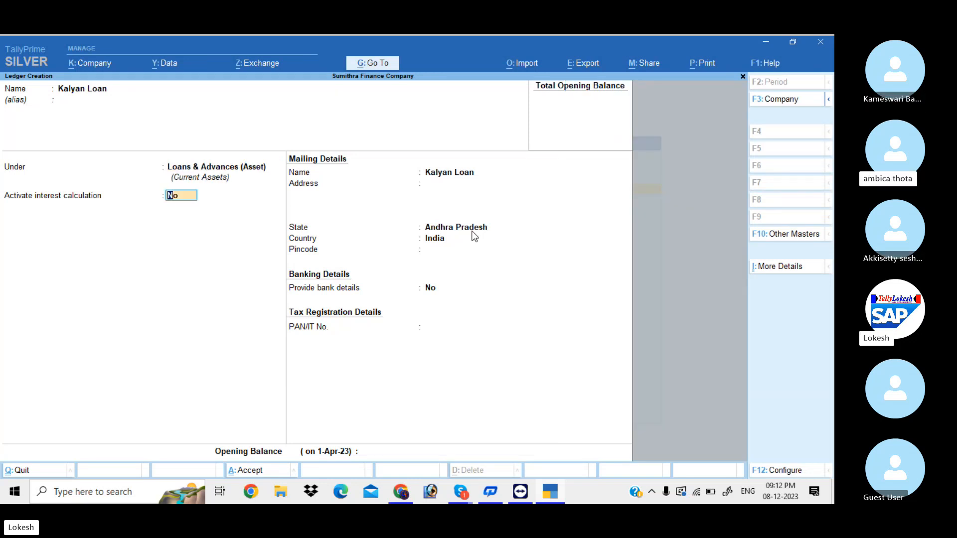
Enable interest on Kalyan Loan at 15% per 365-Day Year and save the ledger
type("y")
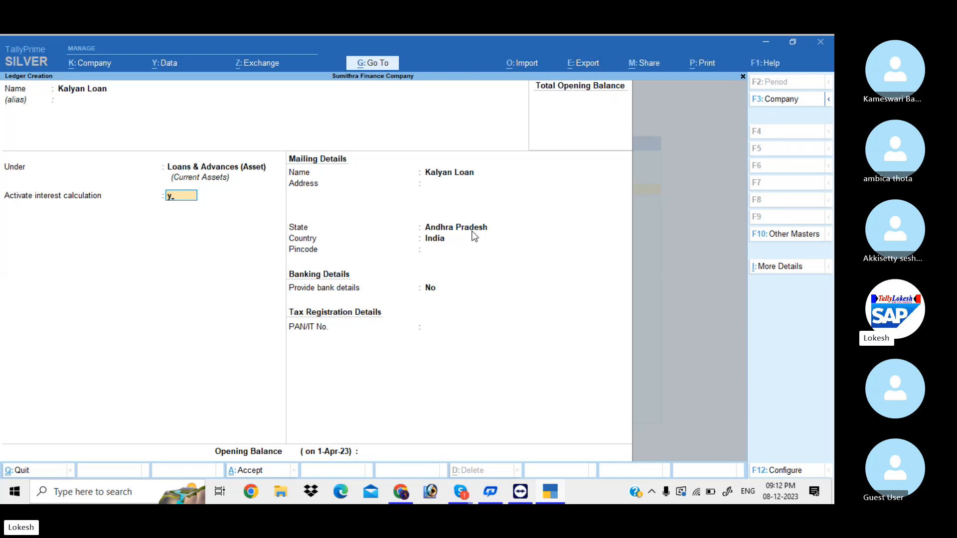
key("Return")
key("Return")
key("Return")
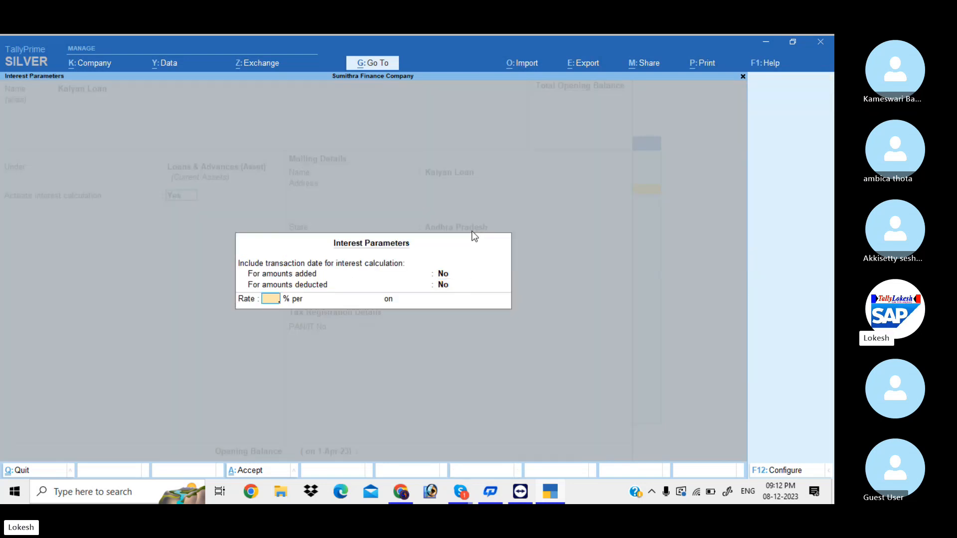
type("15")
key("Return")
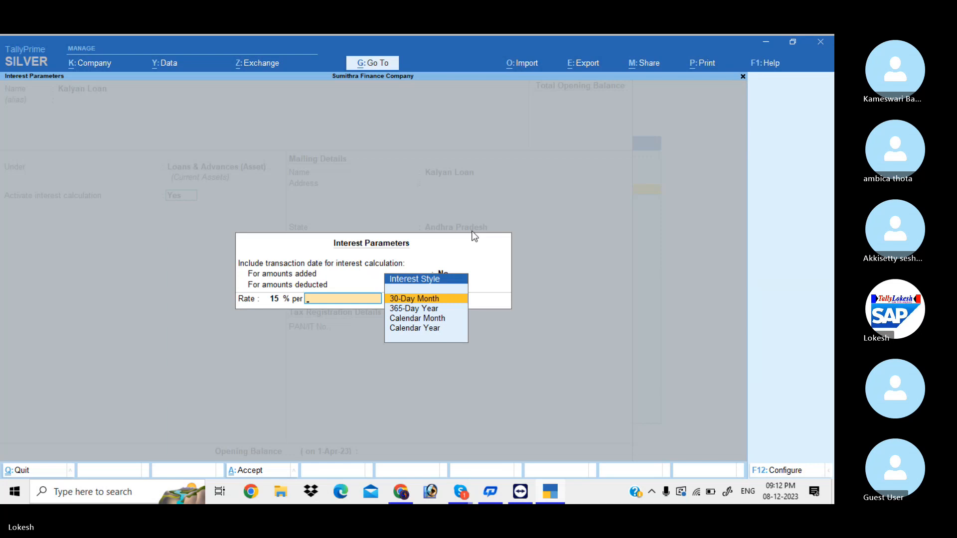
key("Down")
key("Return")
key("Return")
key("Return")
key("Return")
key("Return")
key("Return")
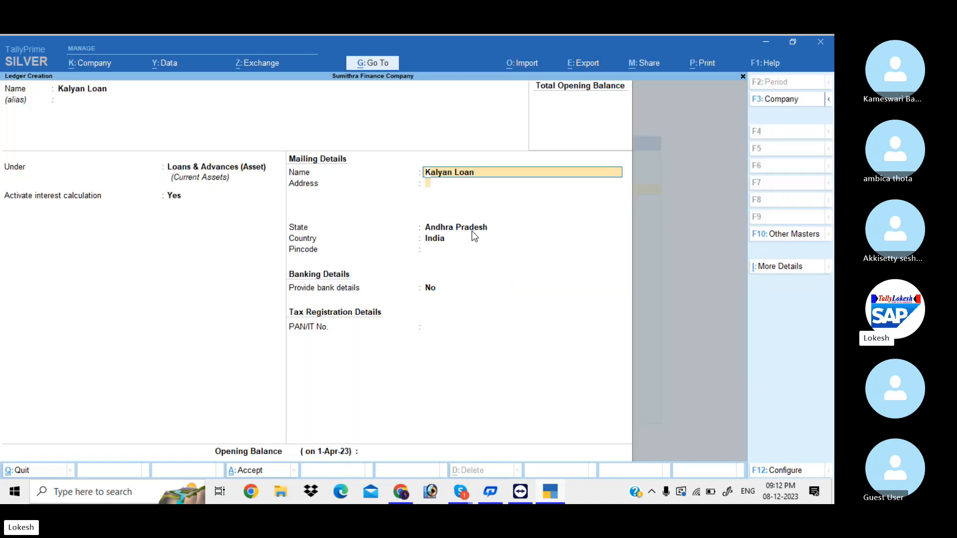
key("Return")
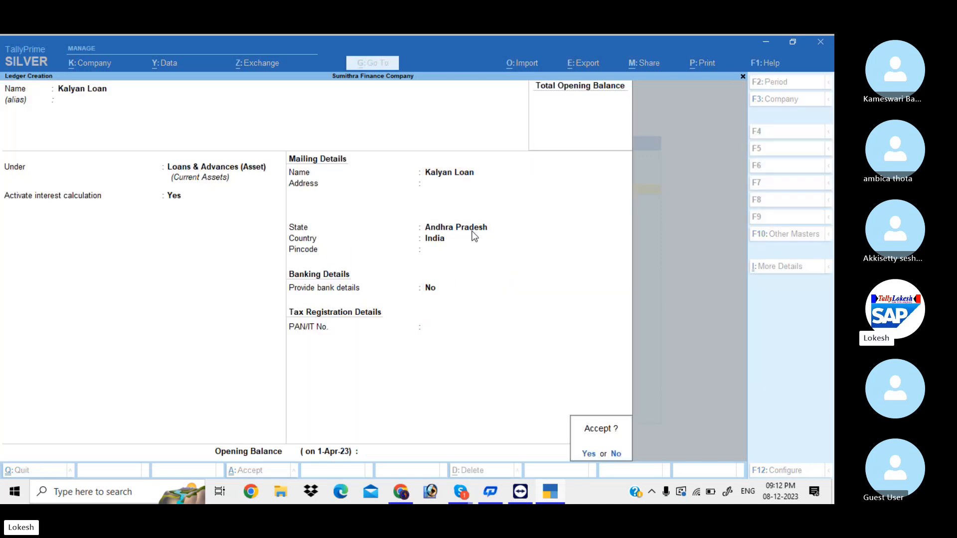
key("Return")
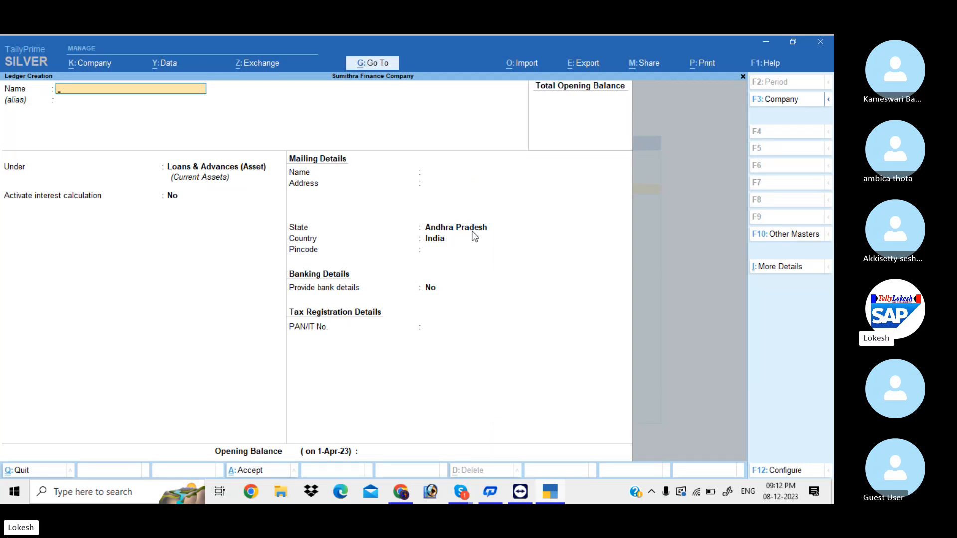
Create the Niha Loan ledger with interest at 20% per 365-Day Year
type("Niha Loan")
key("Return")
key("Return")
key("Return")
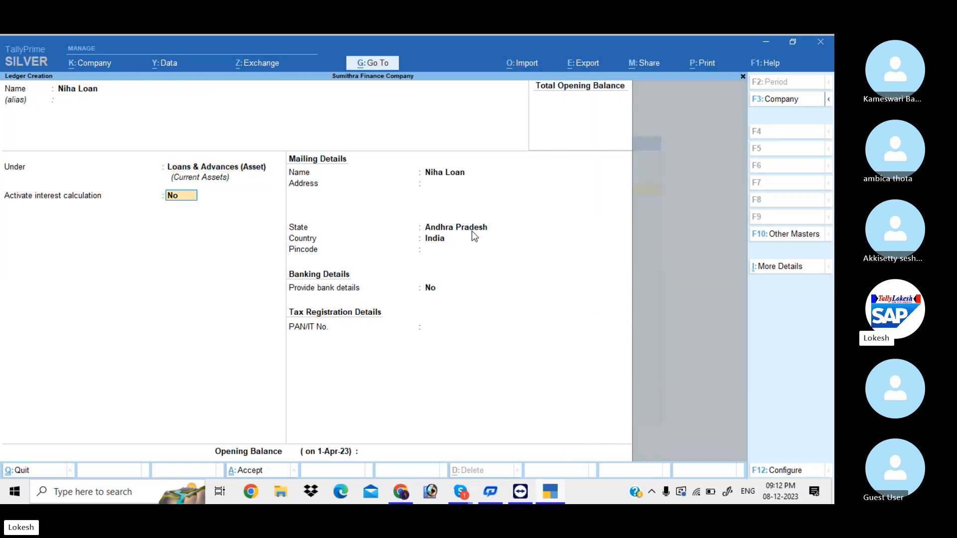
type("y")
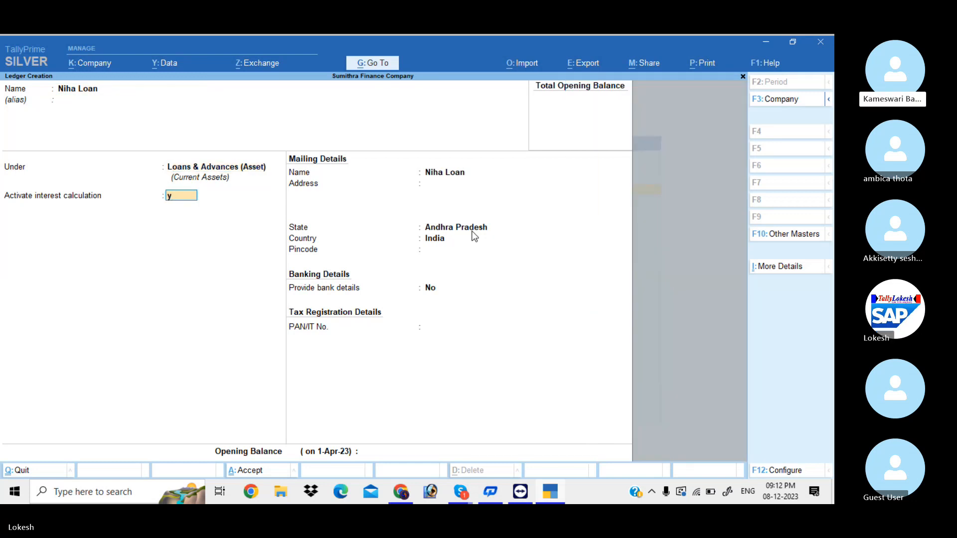
key("Return")
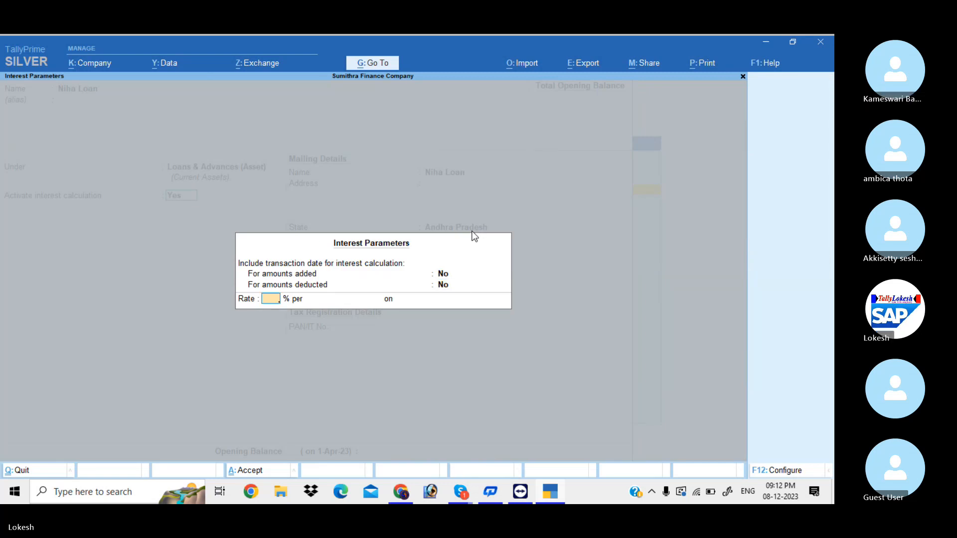
type("20")
key("Return")
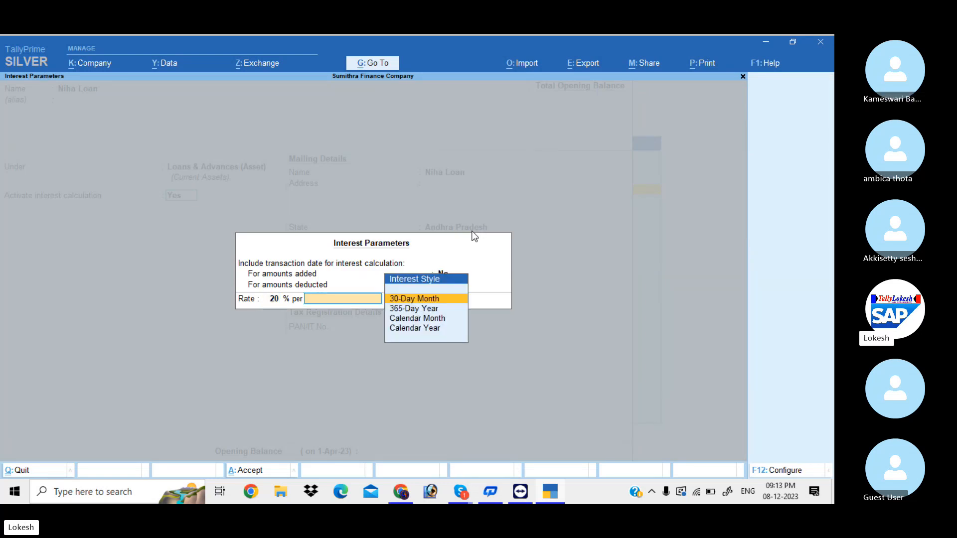
key("Down")
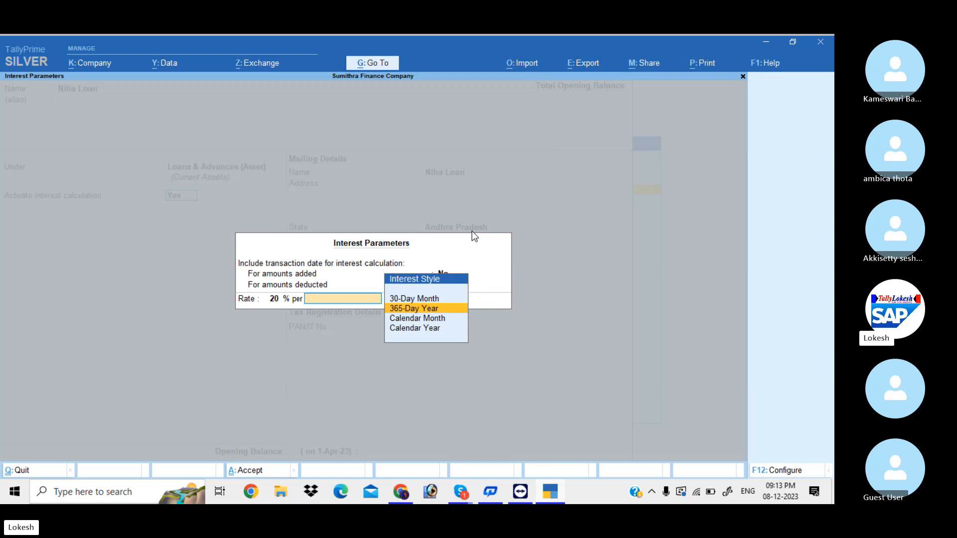
key("Return")
key("Return")
key("Return")
key("Return")
key("Return")
key("Return")
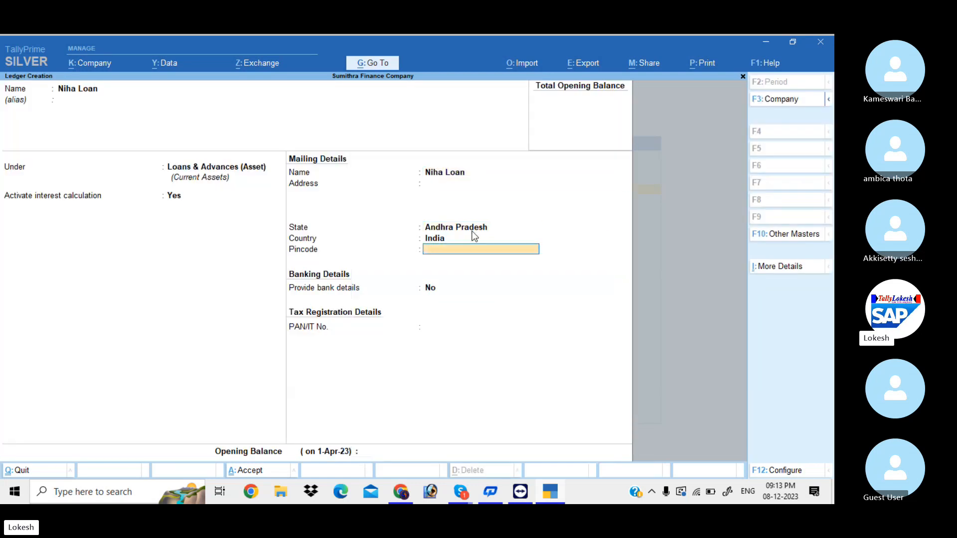
key("Return")
key("Return")
key("Return")
key("Return")
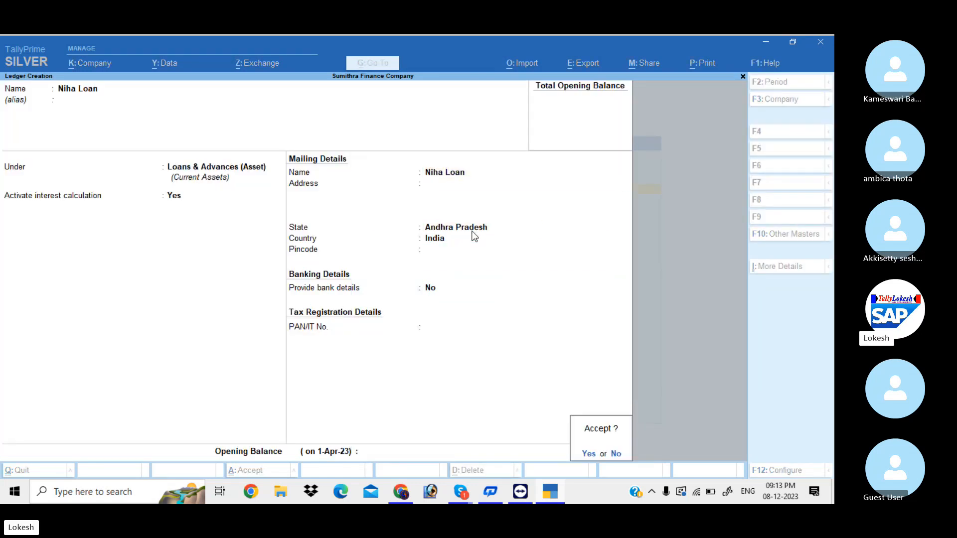
key("Return")
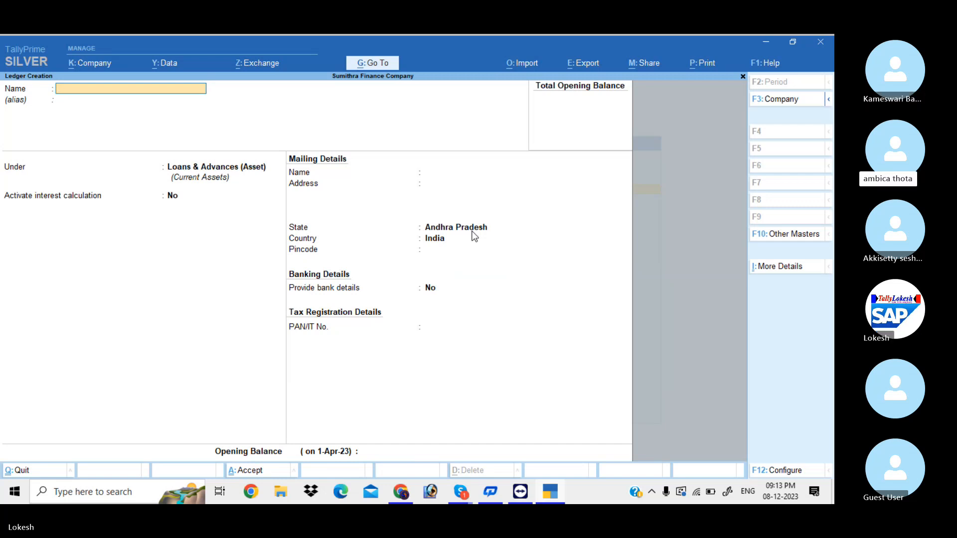
Exit ledger creation back to the Gateway of Tally
key("Escape")
key("y")
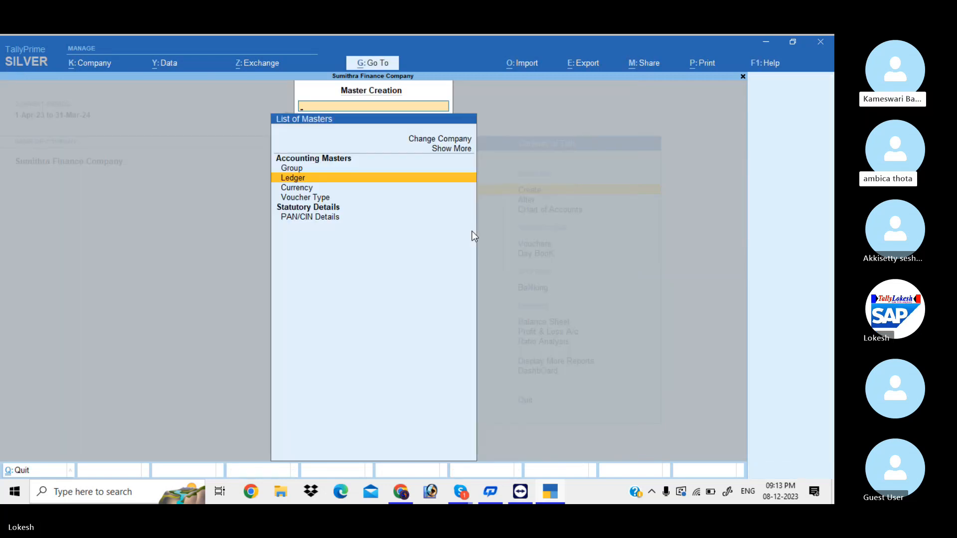
key("Escape")
key("Down")
key("Down")
key("Down")
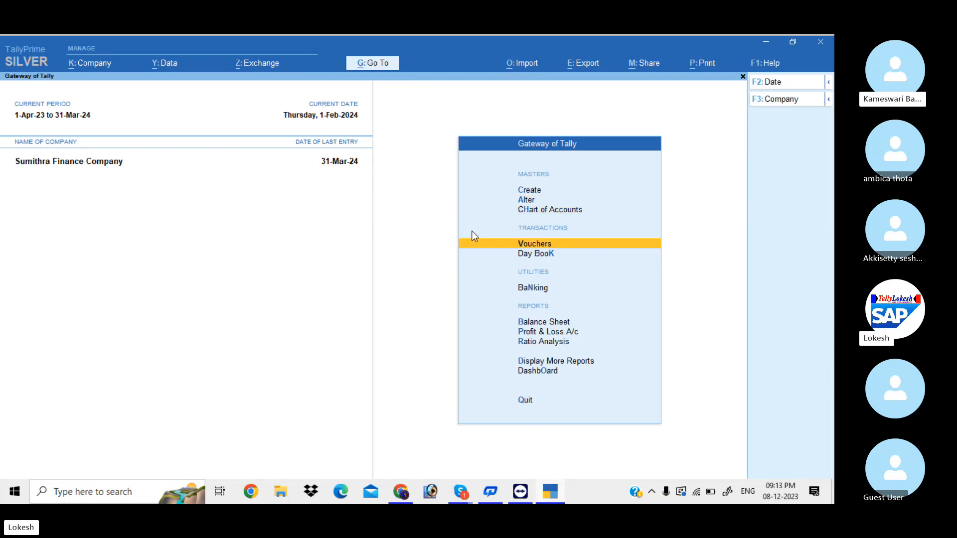
Record receipt 9 on 1-Apr-23 crediting Capital 40,00,000 and debiting Cash
key("Return")
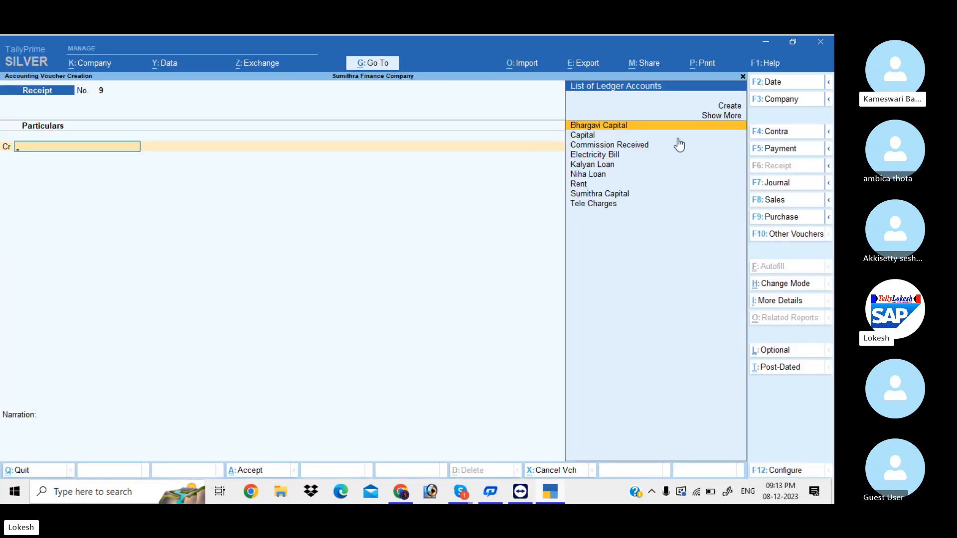
left_click(778, 85)
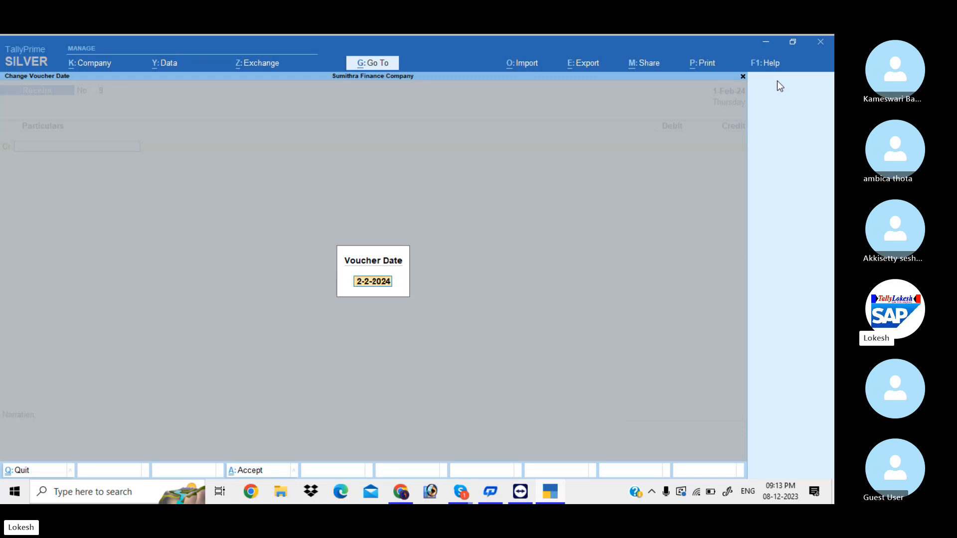
type("1-4")
key("Return")
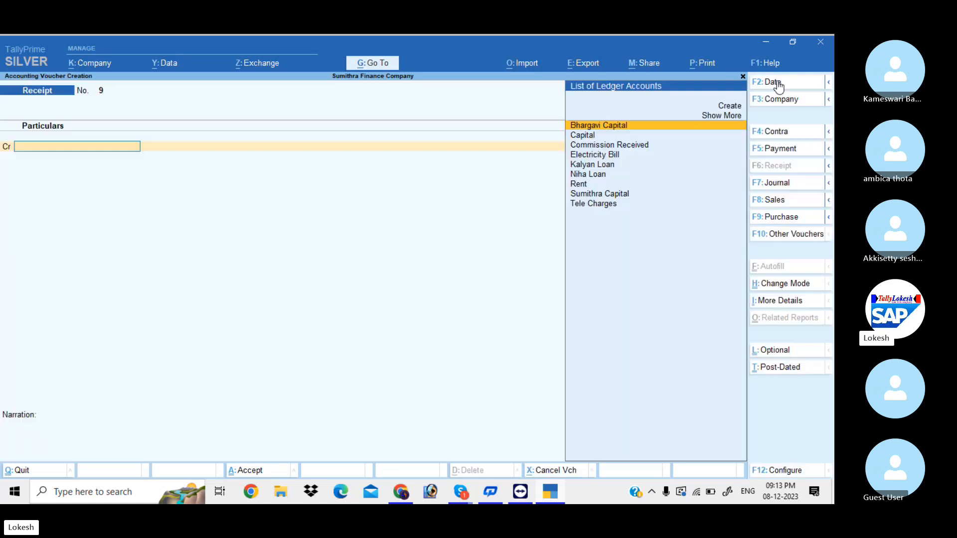
key("Down")
key("Return")
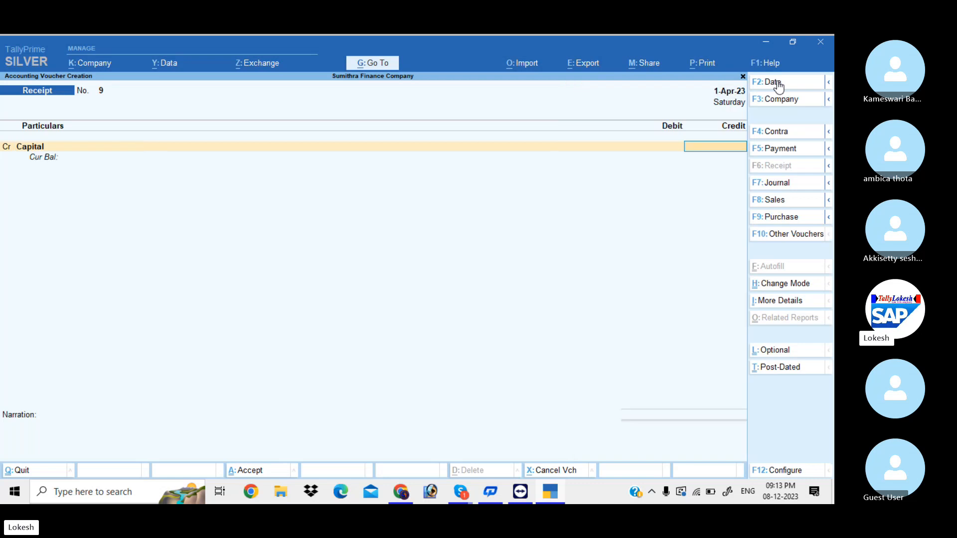
type("4000000")
key("Return")
key("Down")
key("Down")
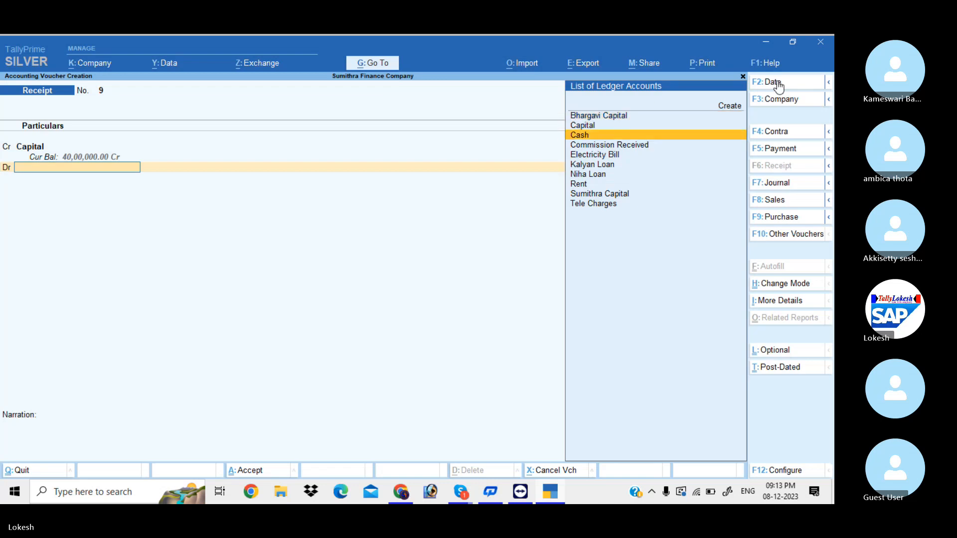
key("Return")
key("Return")
key("Return")
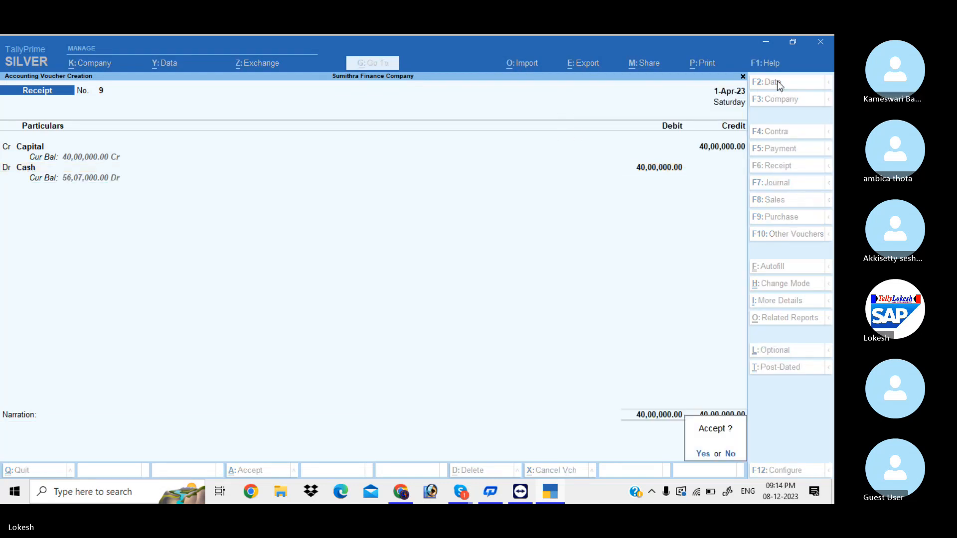
key("Return")
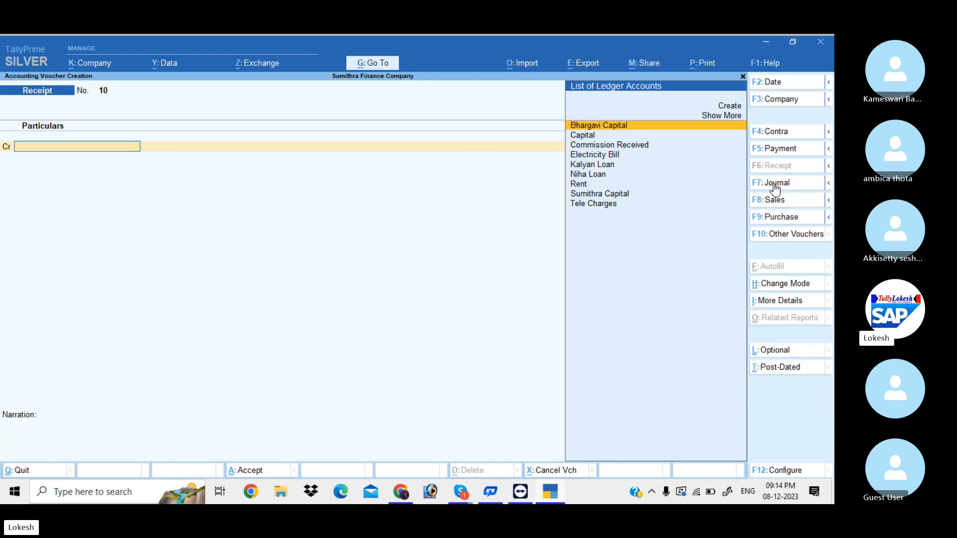
left_click(784, 149)
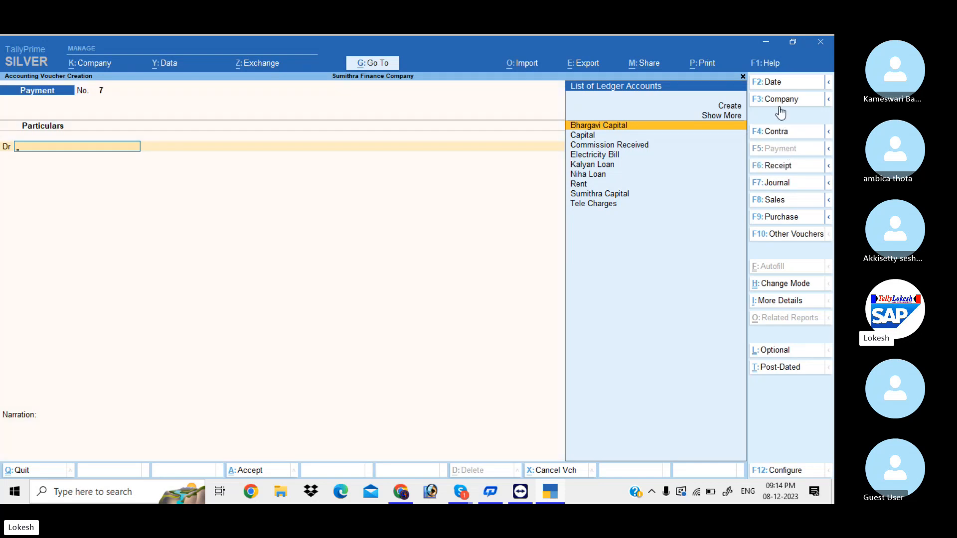
Date payment voucher 7 as 2-Apr-23 and debit Kalyan Loan 1,50,000
left_click(777, 85)
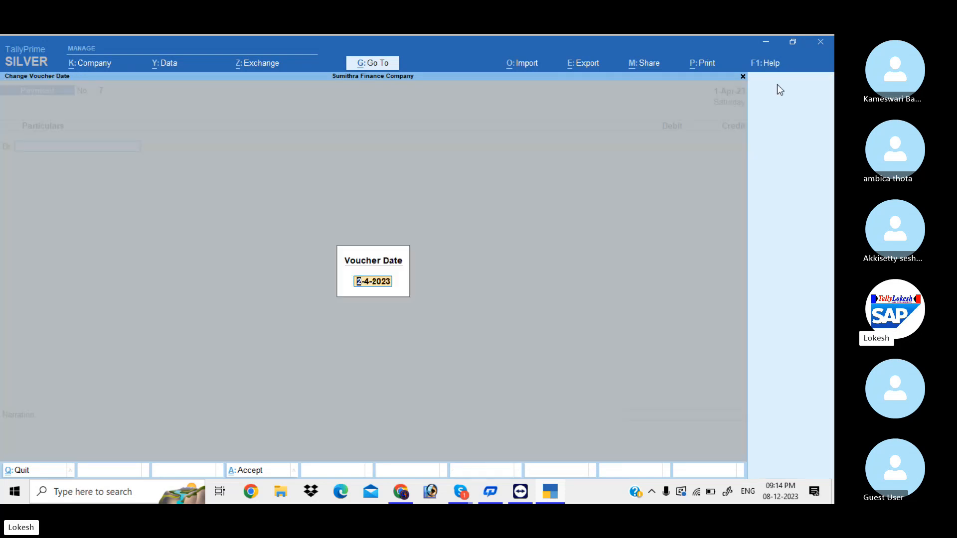
type("2-4")
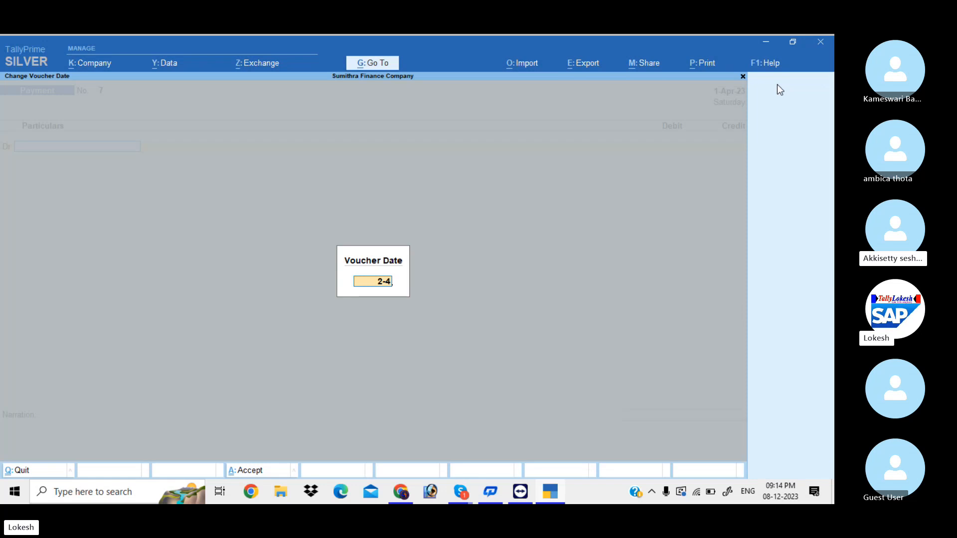
key("Return")
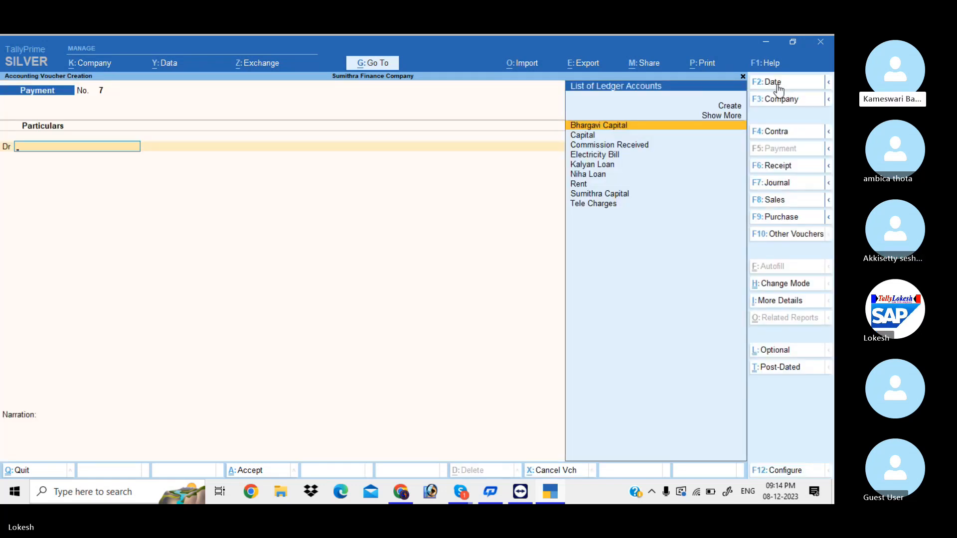
type("k")
key("Return")
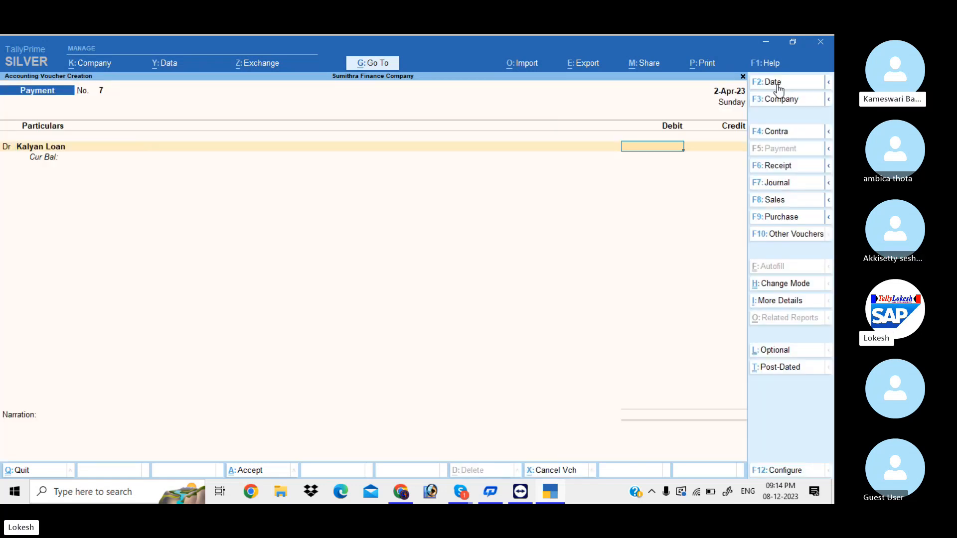
type("1,50,0")
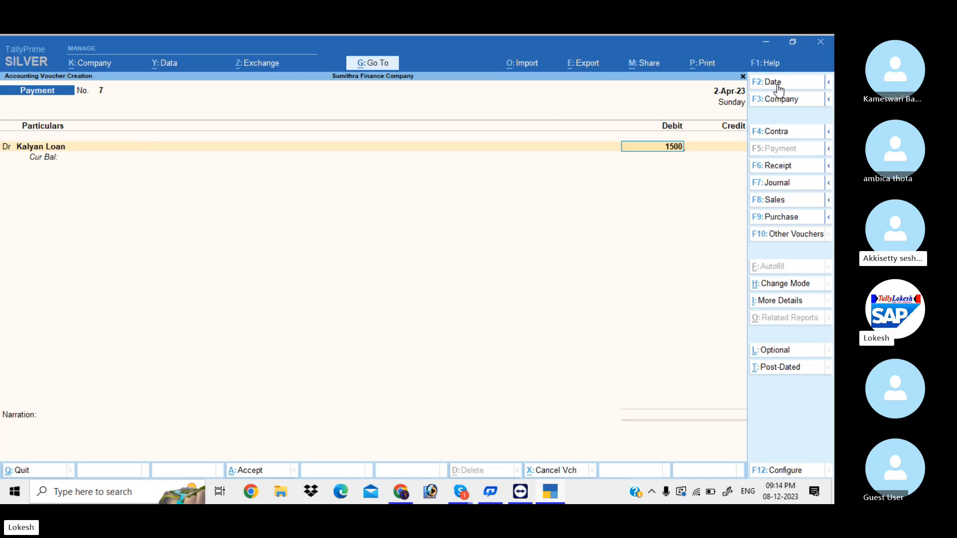
type("00")
key("Return")
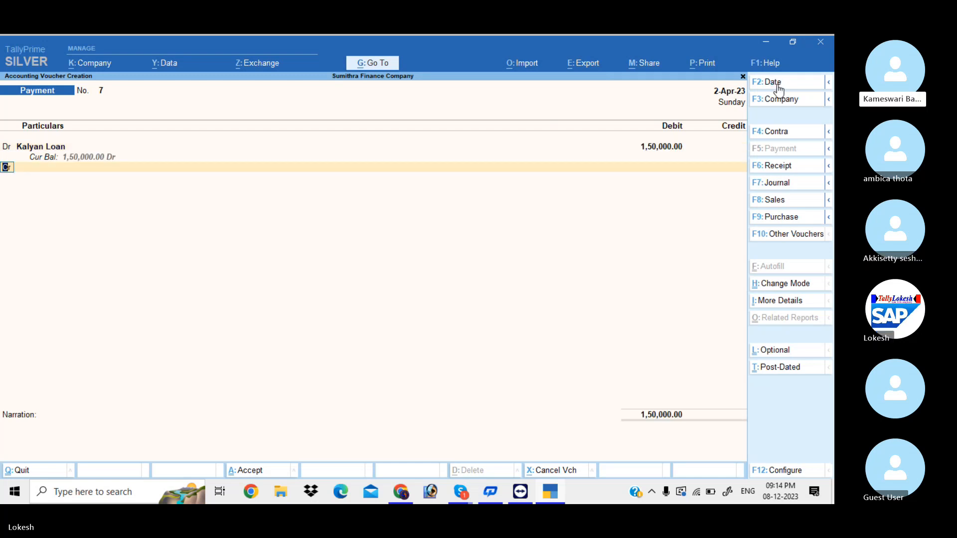
Debit Niha Loan 3,00,000 and credit Cash 4,50,000 to balance the payment
key("d")
key("Return")
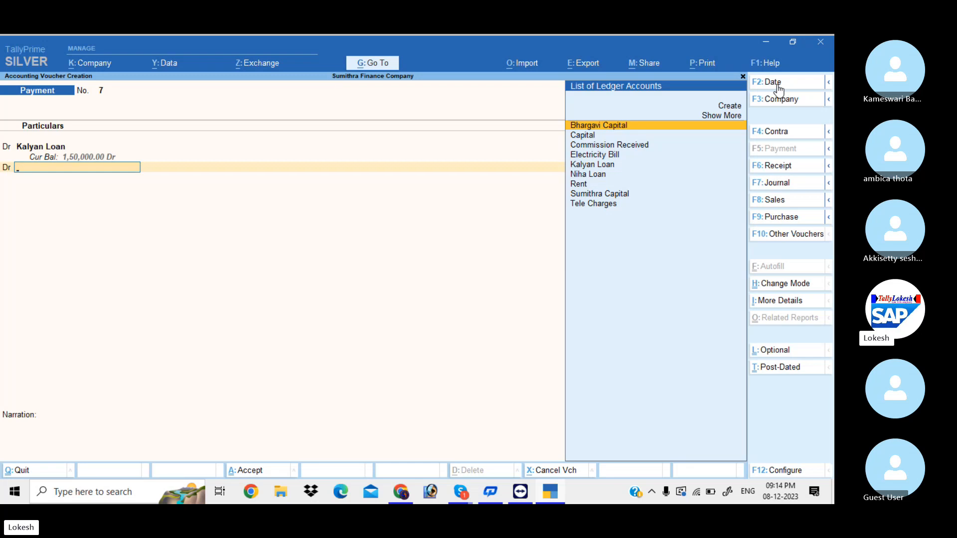
type("N")
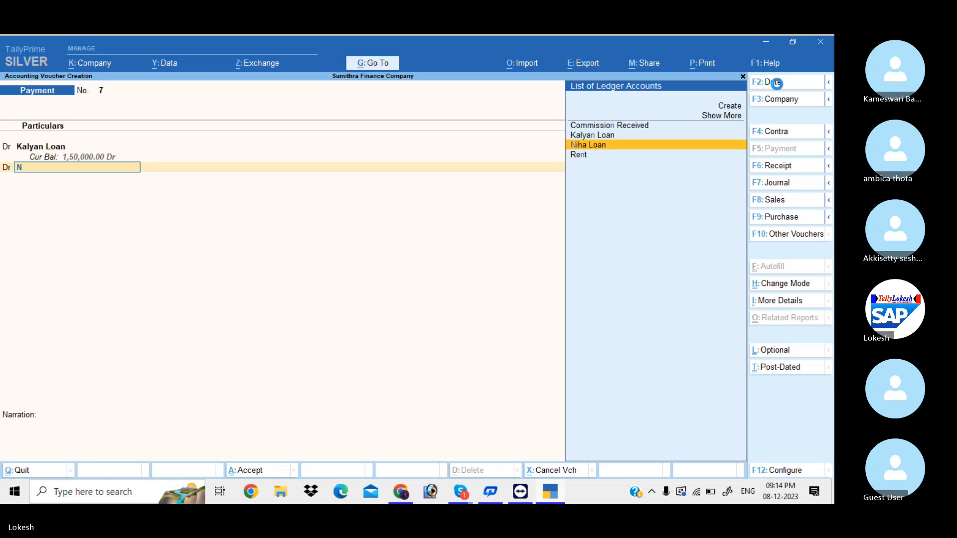
key("Return")
type("300000")
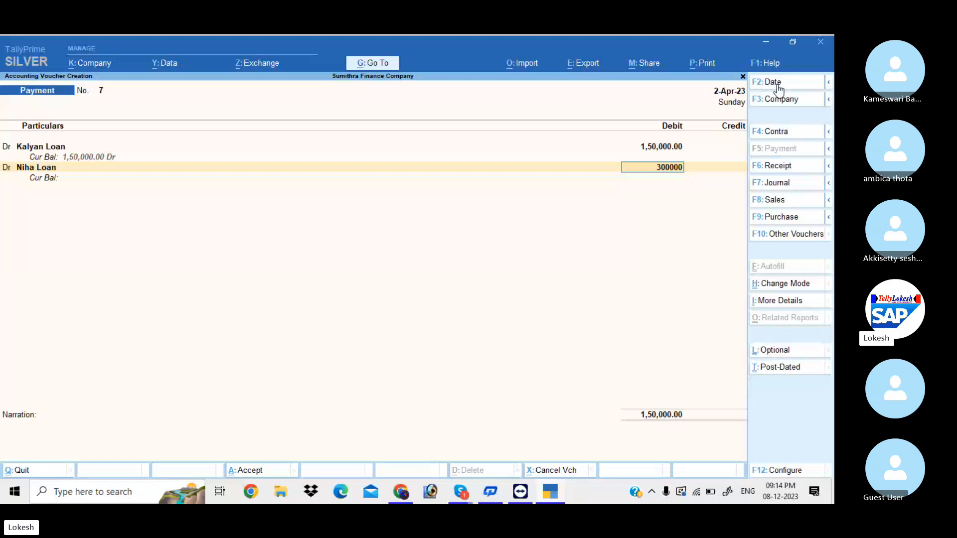
key("Return")
key("Return")
type("C")
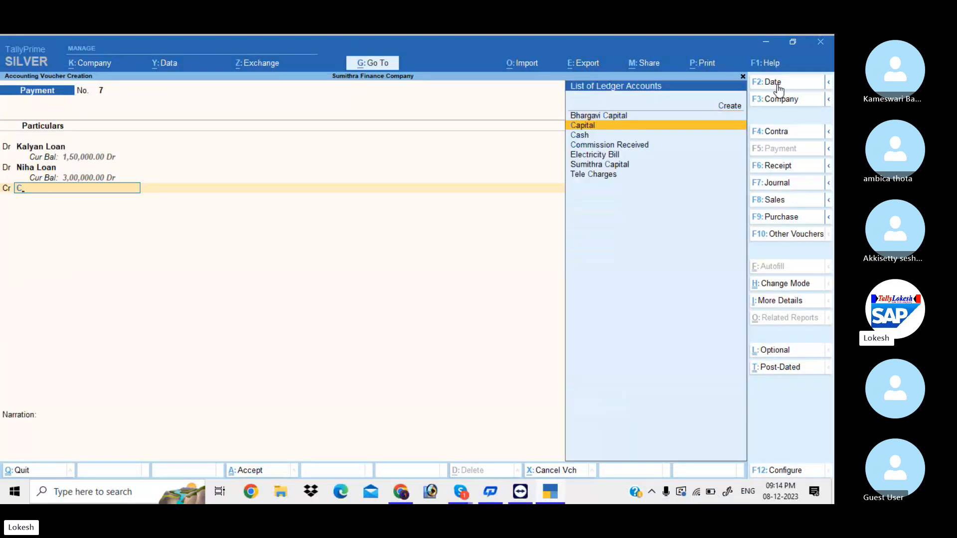
key("Down")
key("Return")
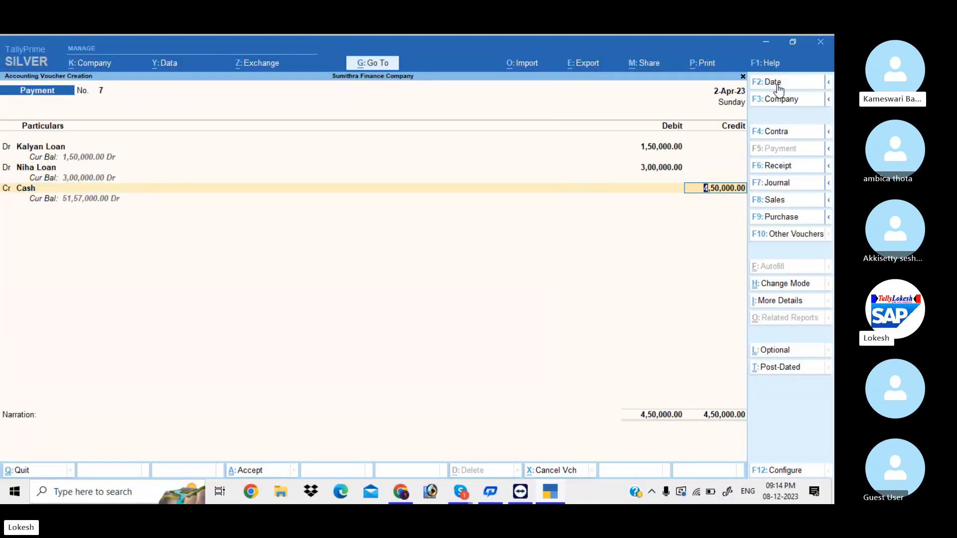
key("Return")
key("Return")
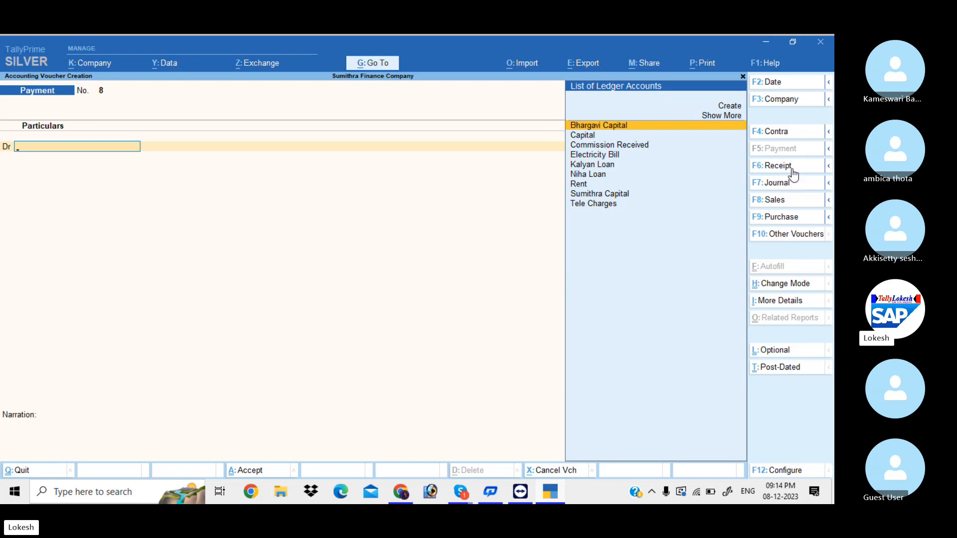
Record a 1-May receipt crediting Niha Loan 50,000 against Cash
left_click(777, 166)
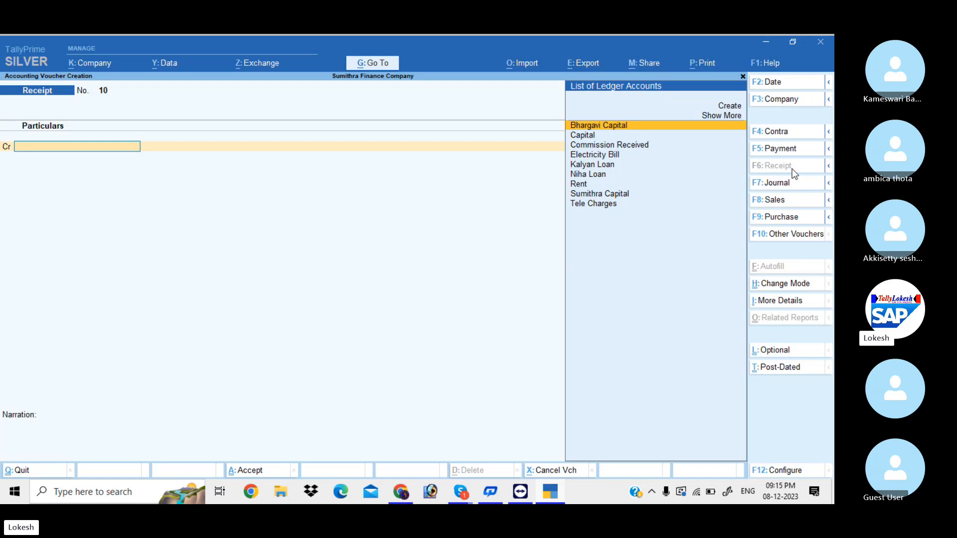
left_click(787, 90)
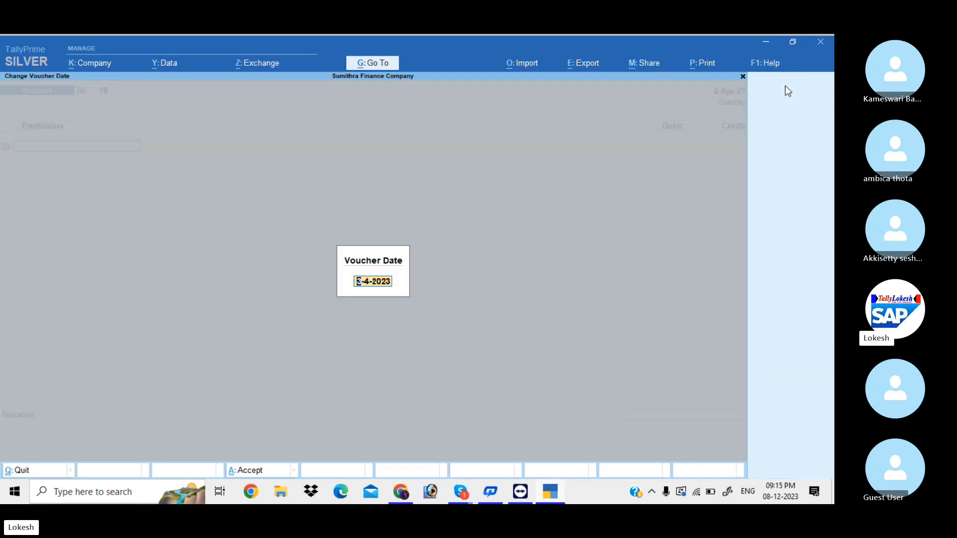
type("1-5")
key("Return")
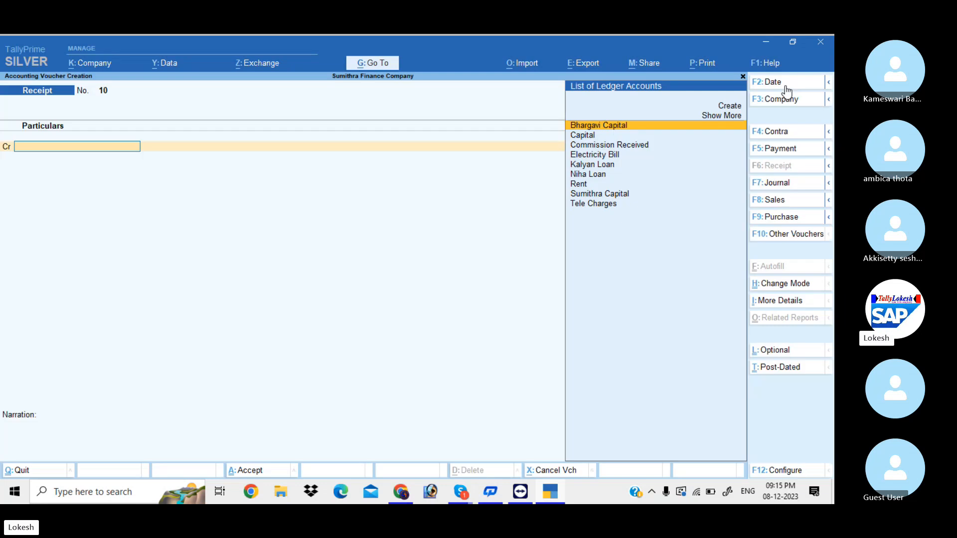
type("n")
key("Return")
type("50000")
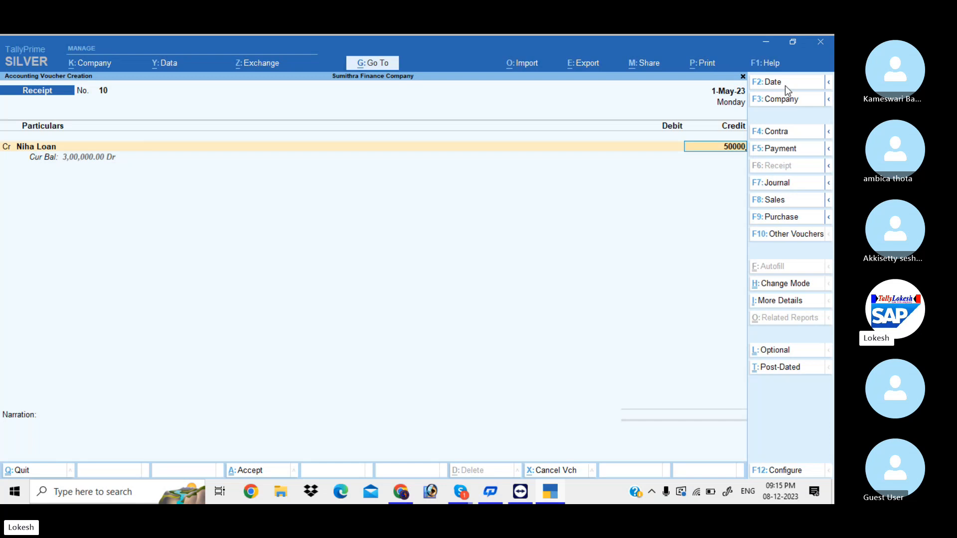
key("Return")
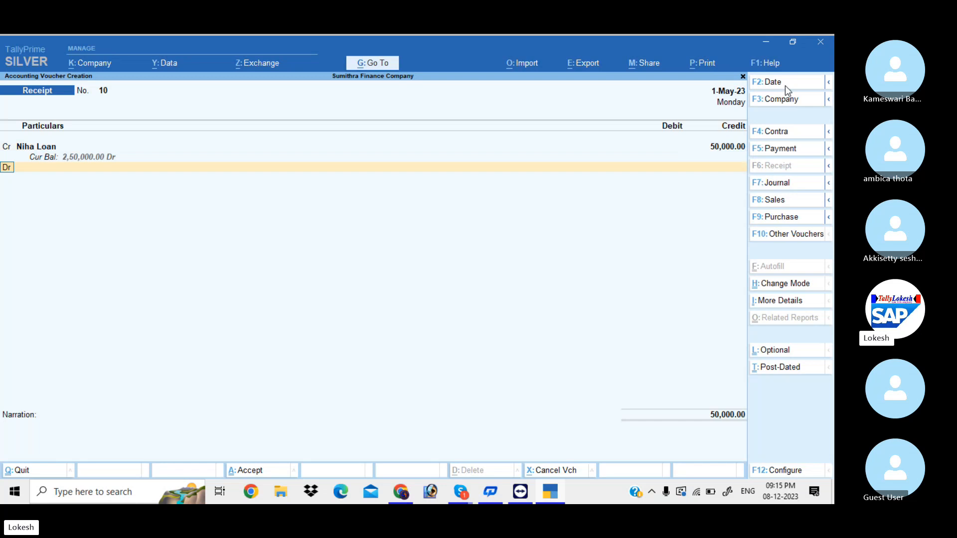
key("Down")
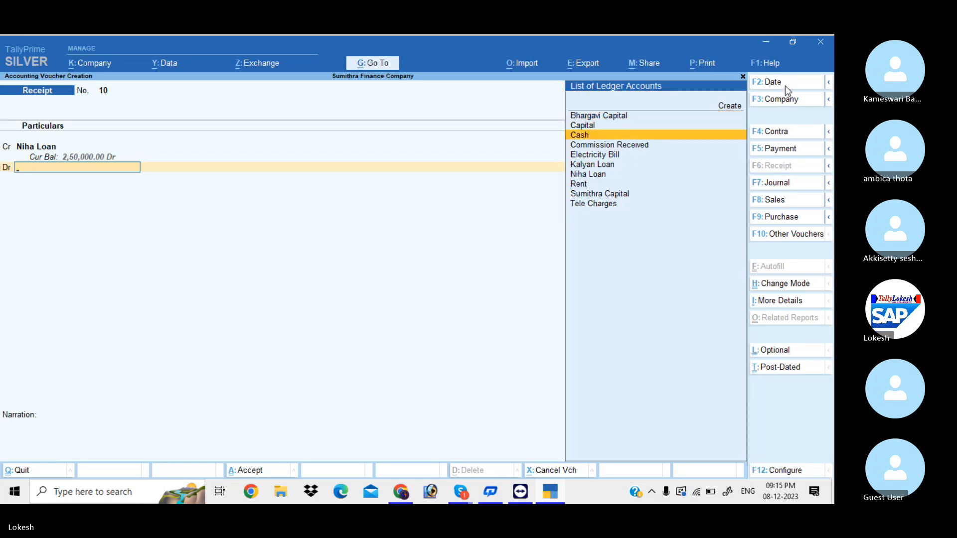
key("Return")
key("Return")
key("Return")
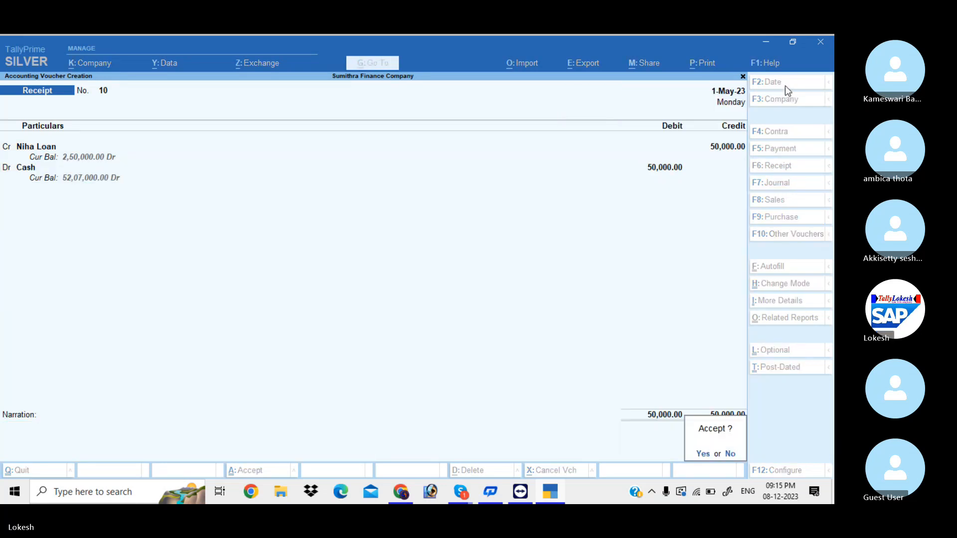
key("Return")
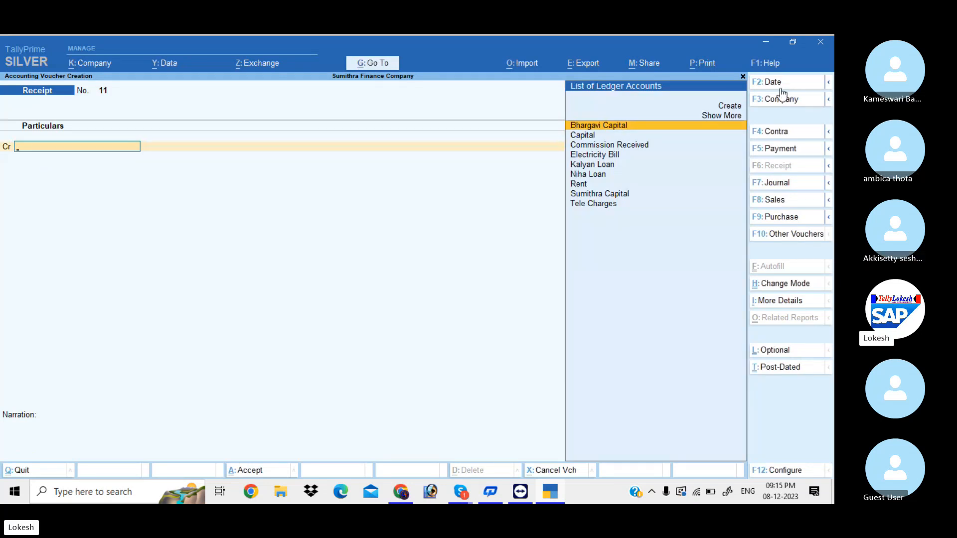
Record receipt 11 on 2-May crediting Kalyan Loan 30,000 against Cash
left_click(784, 84)
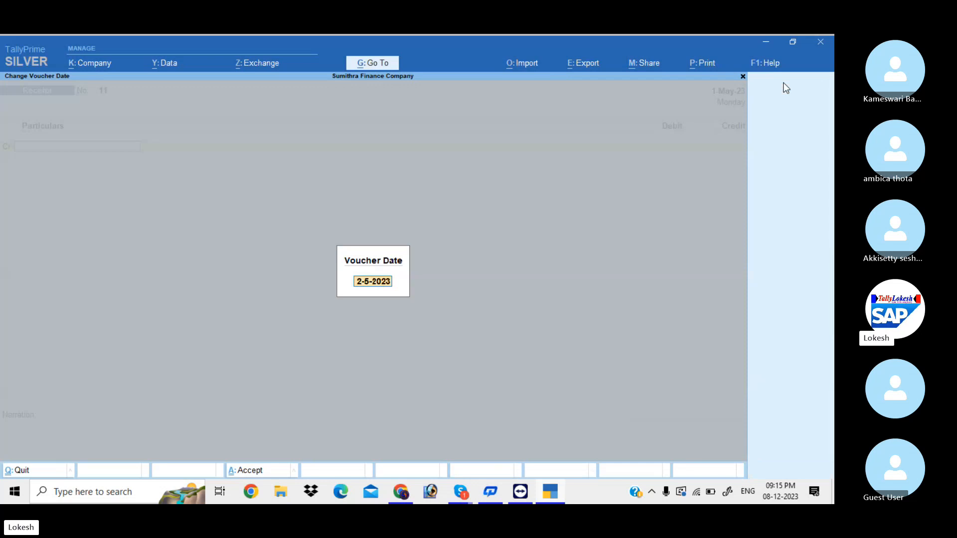
key("Return")
type("k")
key("Return")
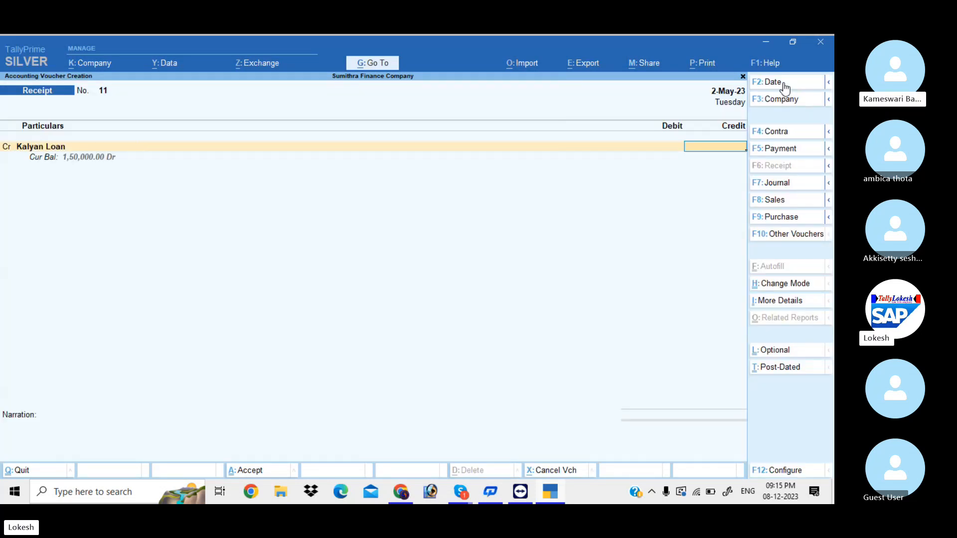
type("30000")
key("Return")
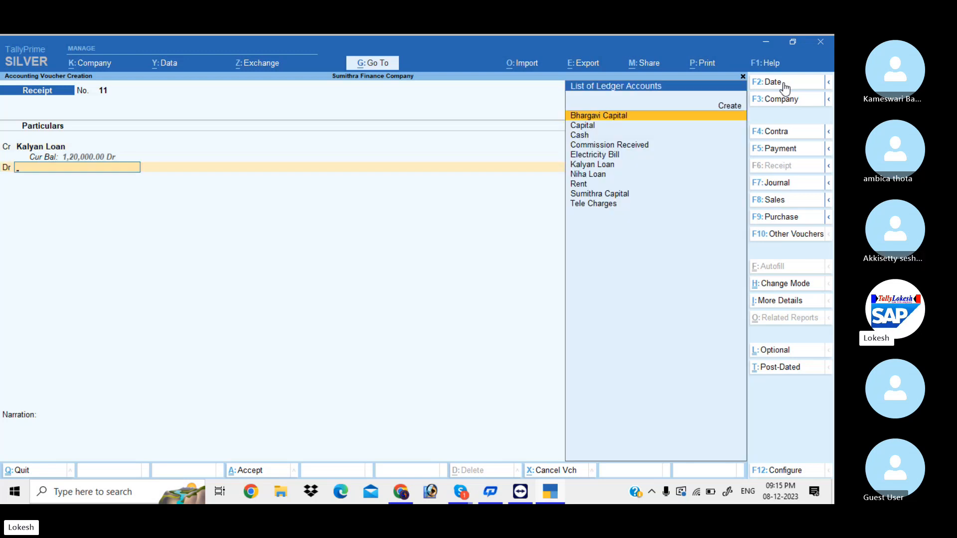
key("Down")
key("Down")
key("Return")
key("Return")
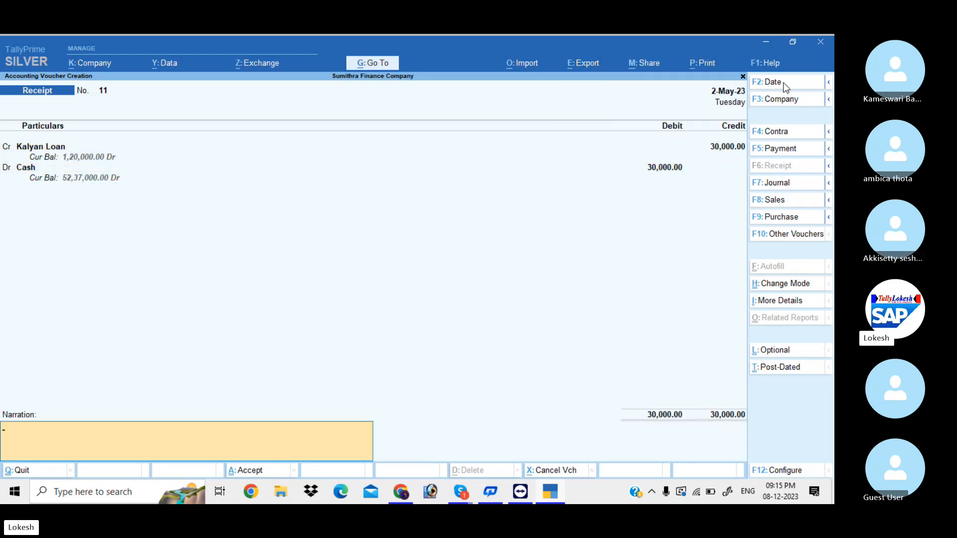
key("Return")
key("Return")
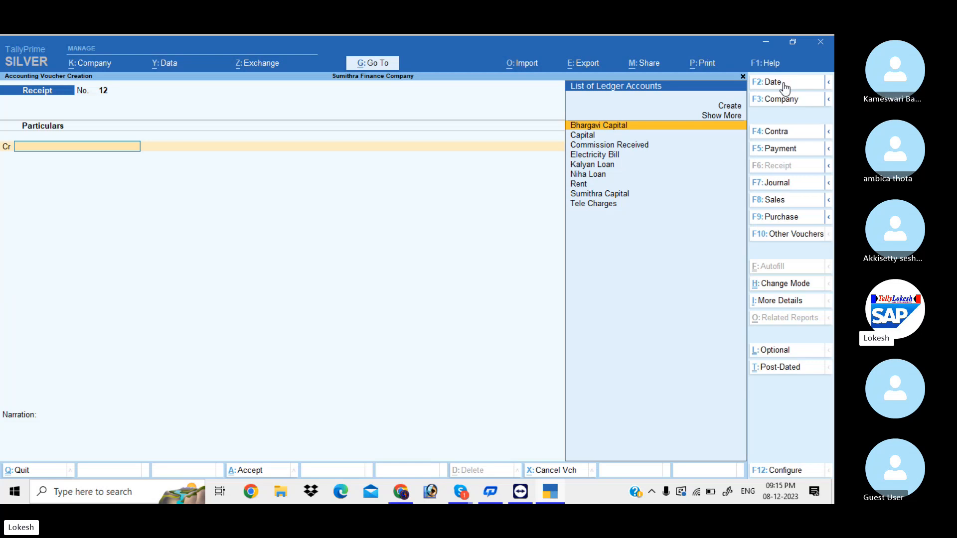
Leave voucher entry and go to Statements of Accounts > Interest Calculations reports
key("Escape")
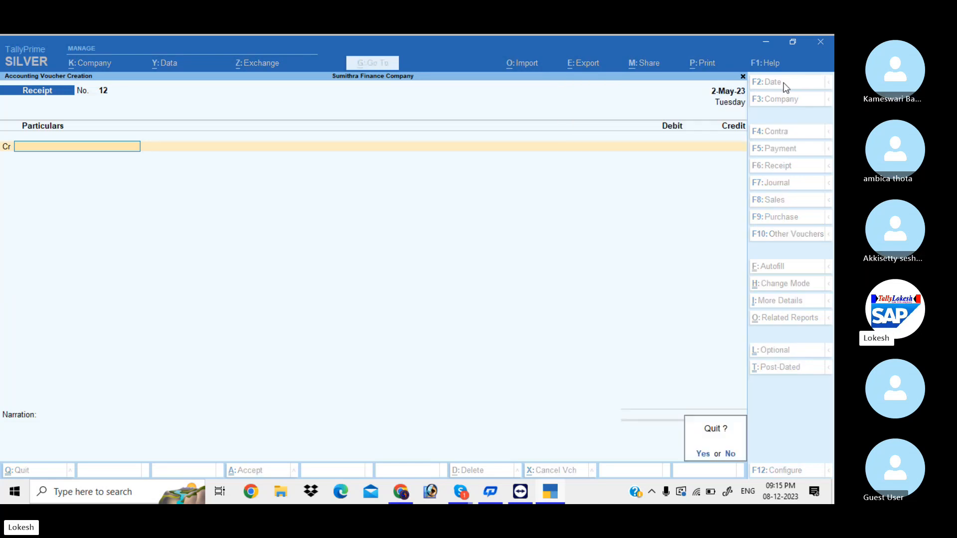
key("y")
key("Down")
key("Down")
key("Down")
key("Down")
key("Down")
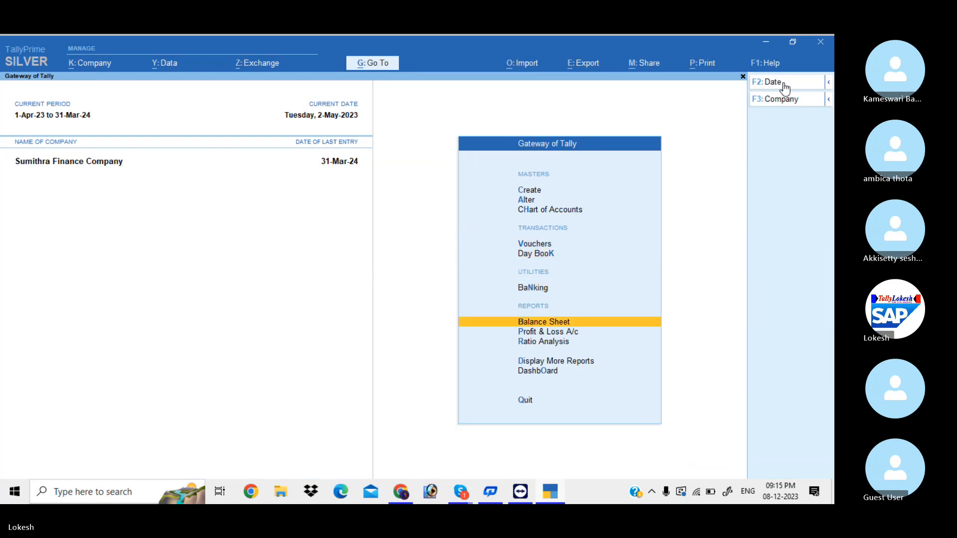
key("Down")
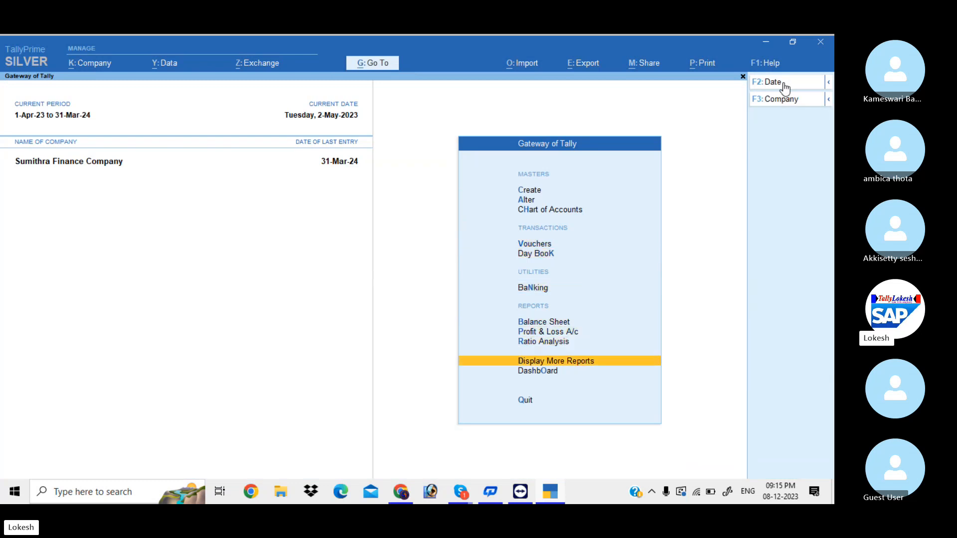
key("Return")
key("Down")
key("Down")
key("Down")
key("Down")
key("Down")
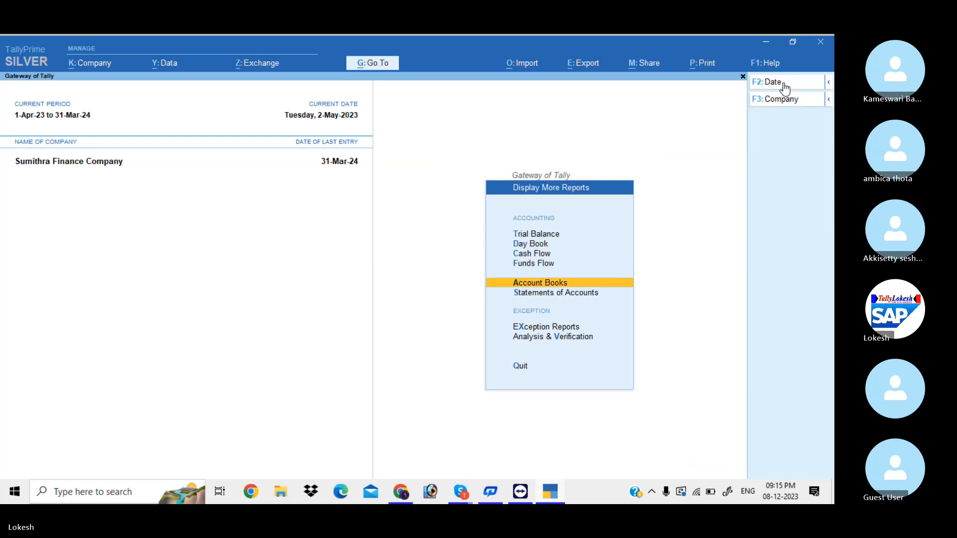
key("Return")
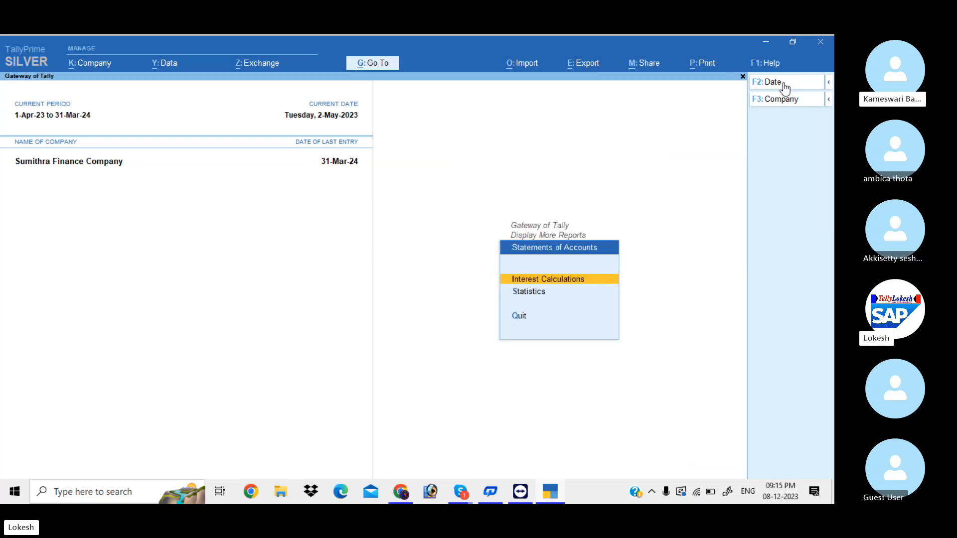
key("Return")
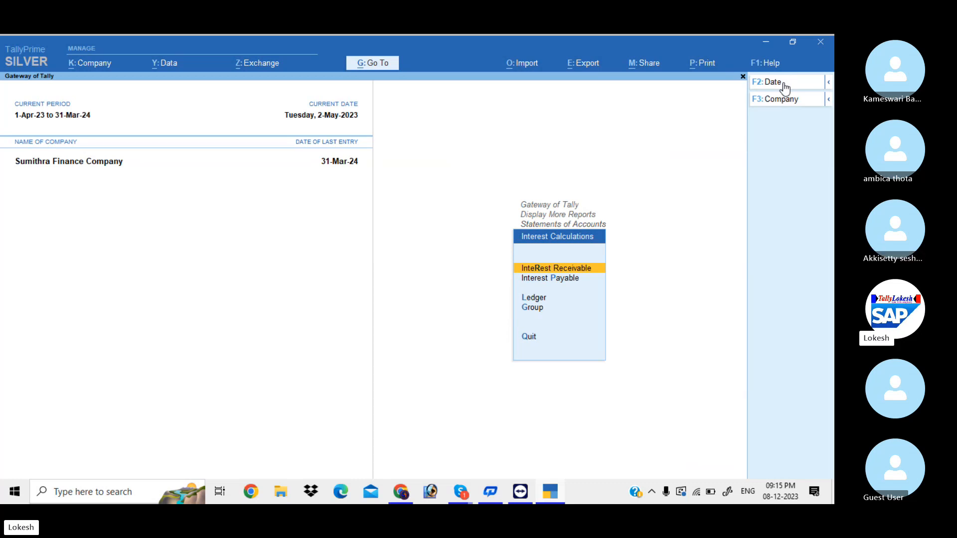
View Interest Receivable per loan: Kalyan Loan 18,320.55 and Niha Loan 50,657.53
key("Return")
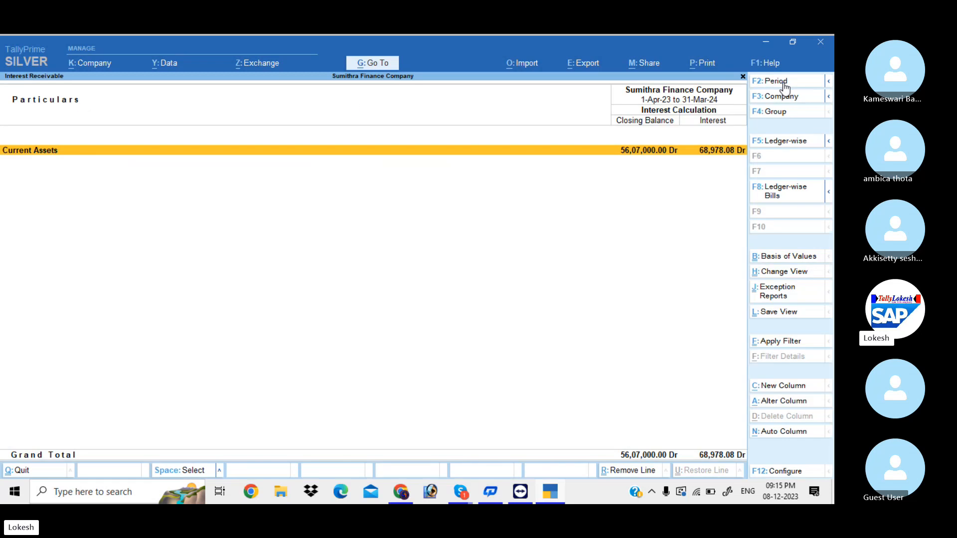
key("Return")
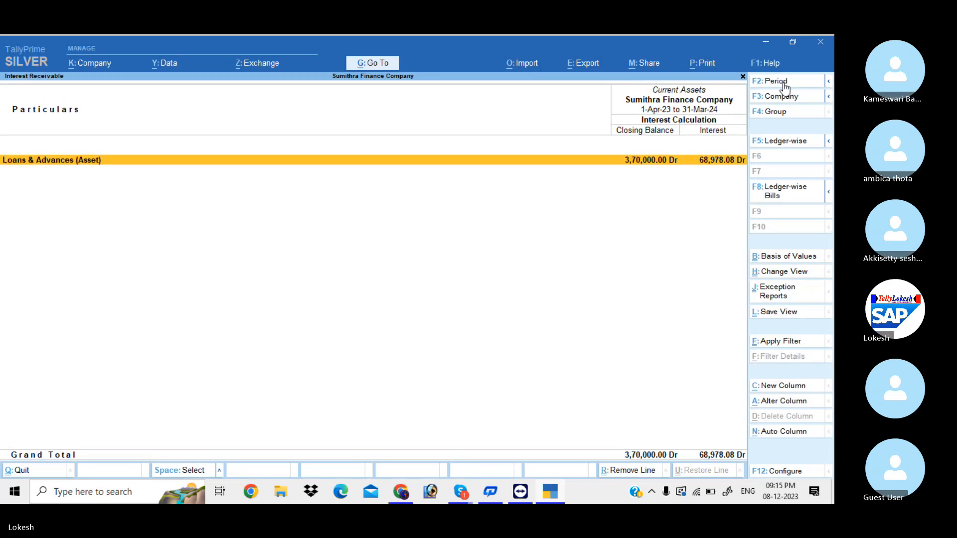
key("alt+F5")
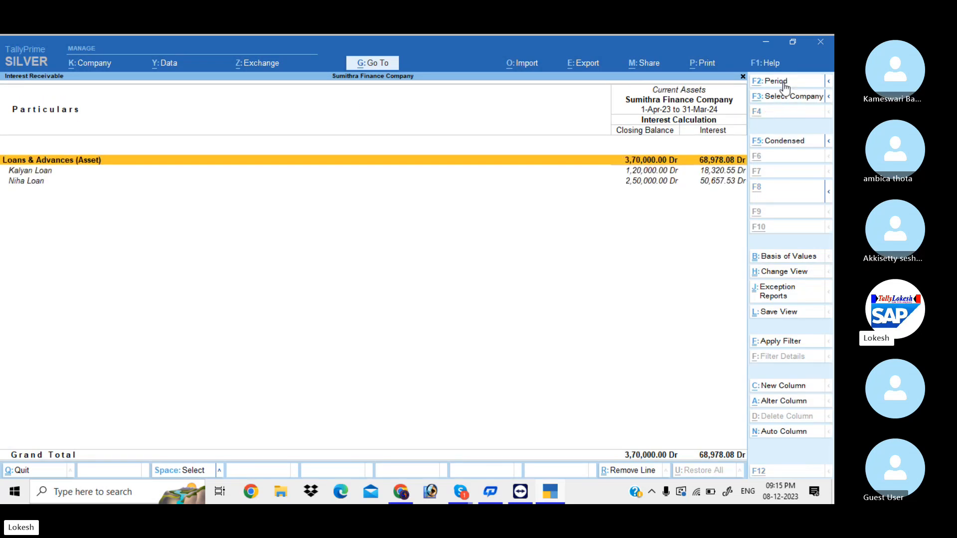
key("Down")
key("Down")
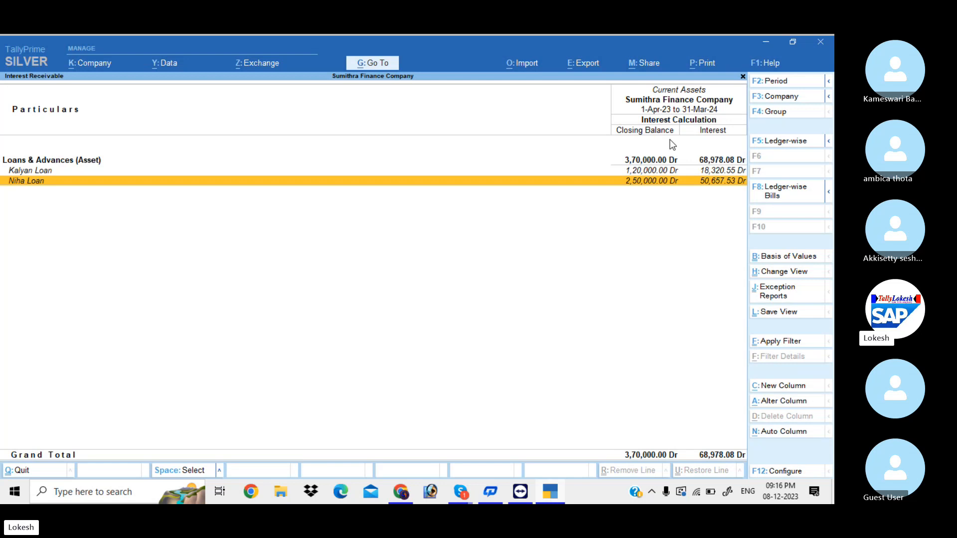
Back out to the Gateway of Tally and bring the Skype call window forward
key("Escape")
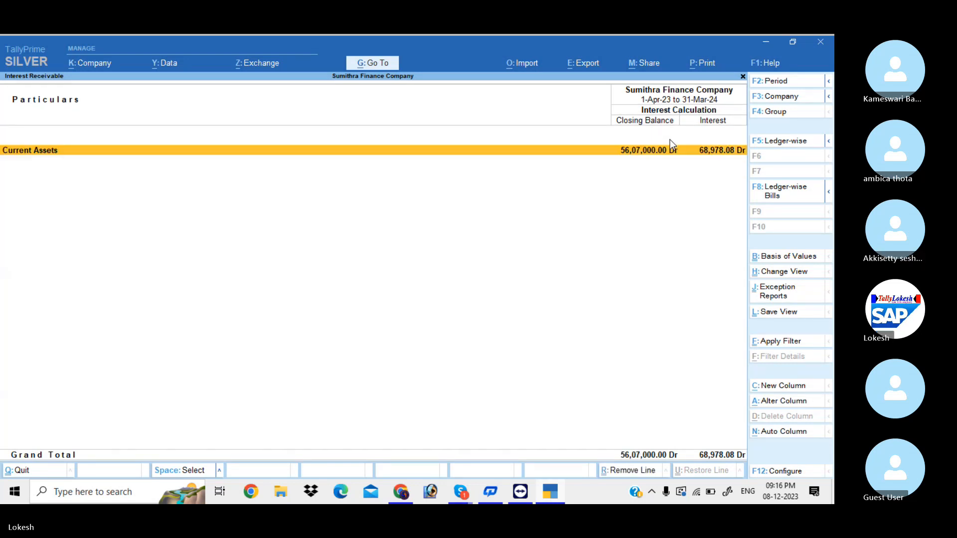
key("Escape")
key("Escape")
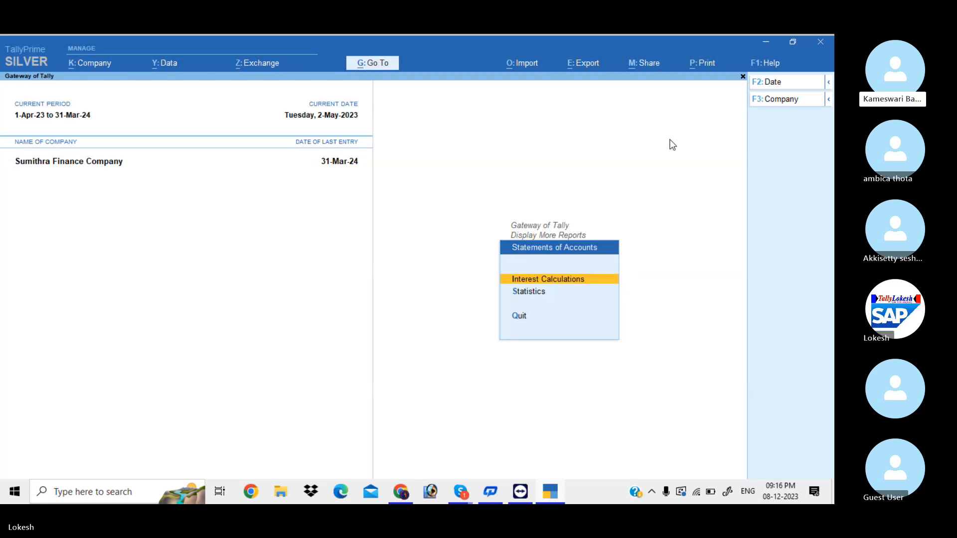
key("Escape")
key("Escape")
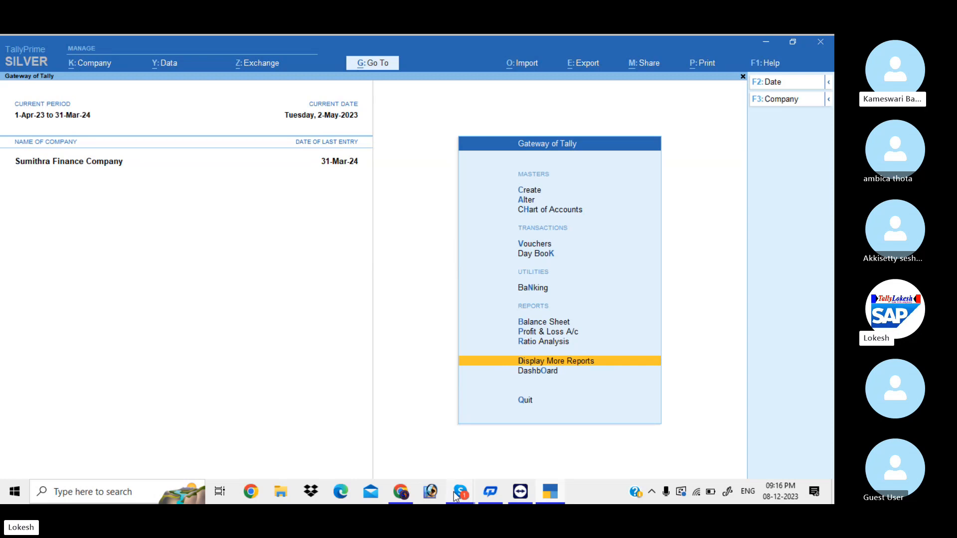
mouse_move(454, 492)
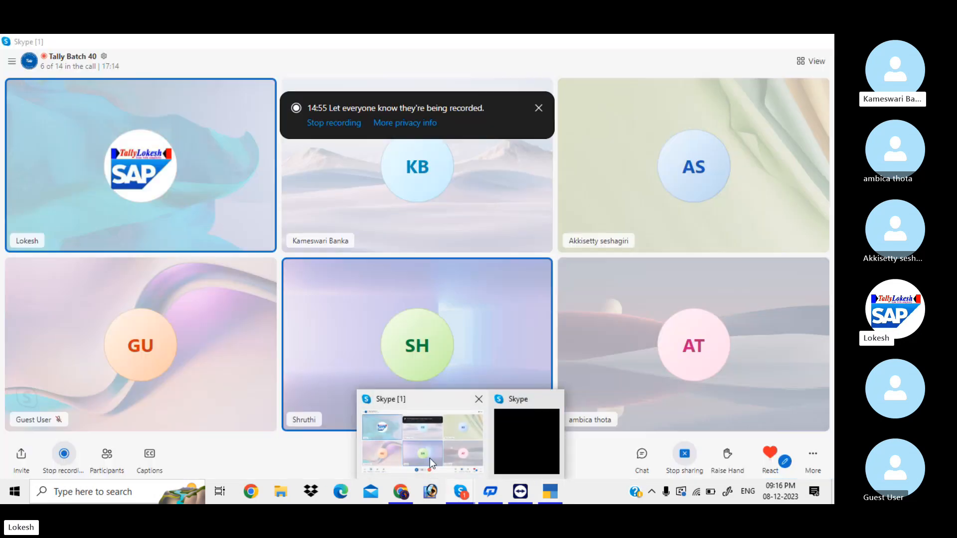
left_click(430, 459)
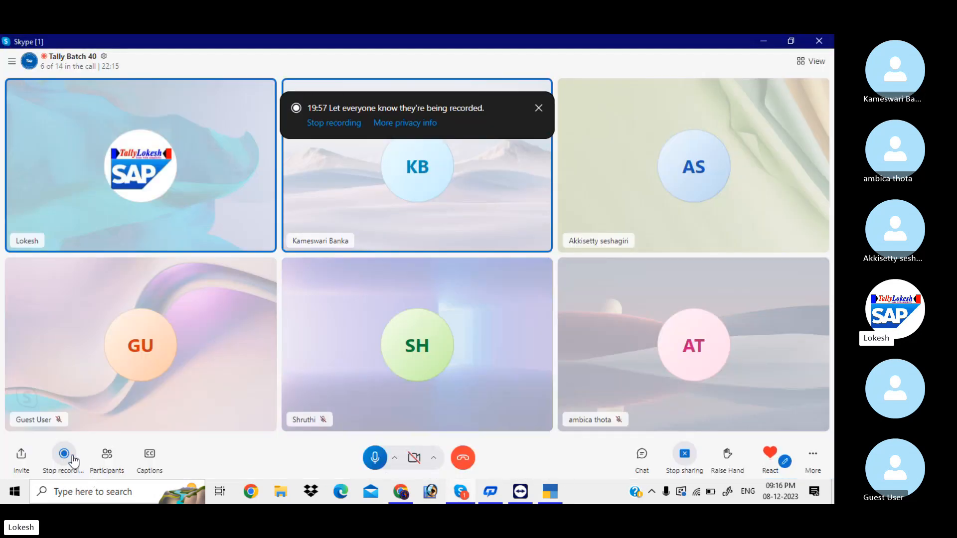